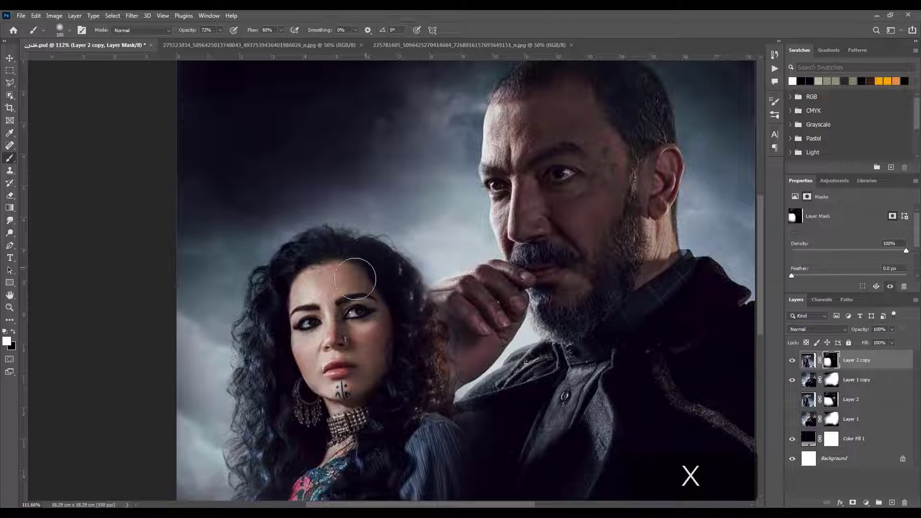
# Add a Brightness/Contrast adjustment clipped to Layer 1 copy, with the contrast set to 6
pyautogui.scroll(-2, 554, 427)
pyautogui.moveTo(472, 462); pyautogui.dragTo(429, 385)
pyautogui.scroll(-1, 430, 385)
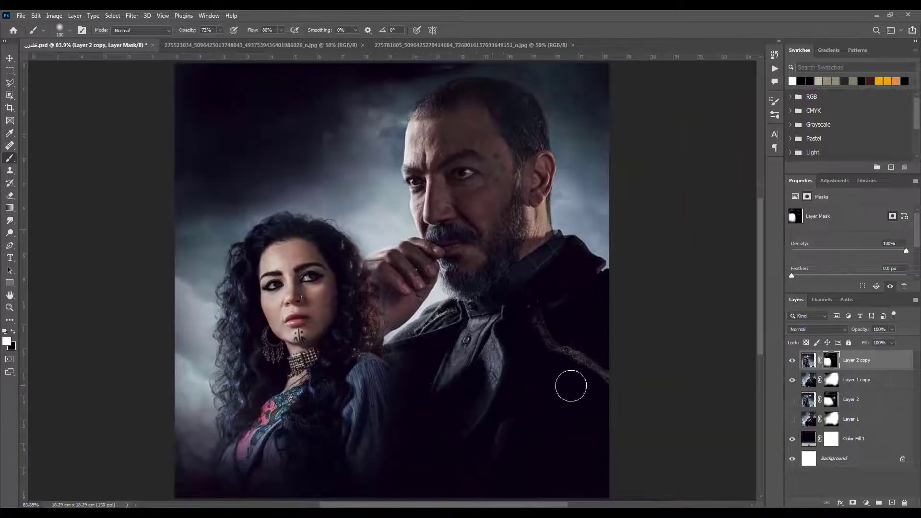
pyautogui.click(10, 57)
pyautogui.click(297, 91)
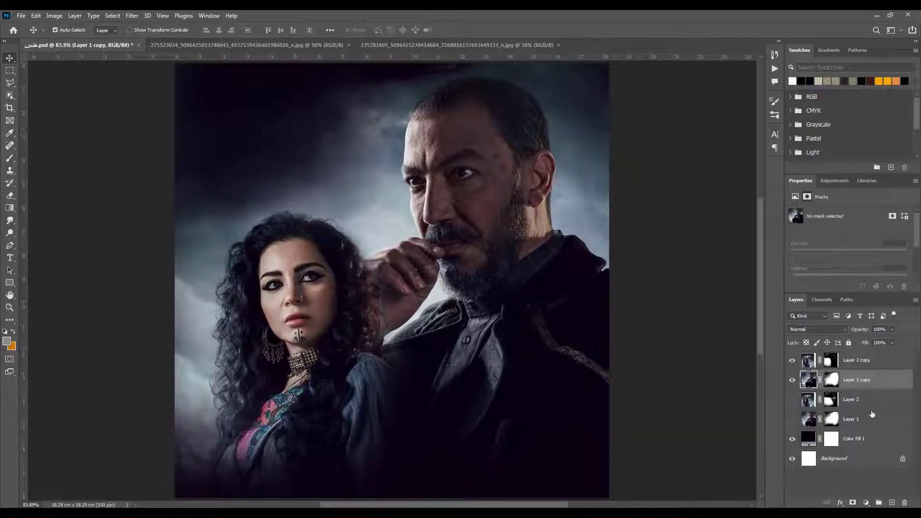
pyautogui.click(866, 503)
pyautogui.click(887, 371)
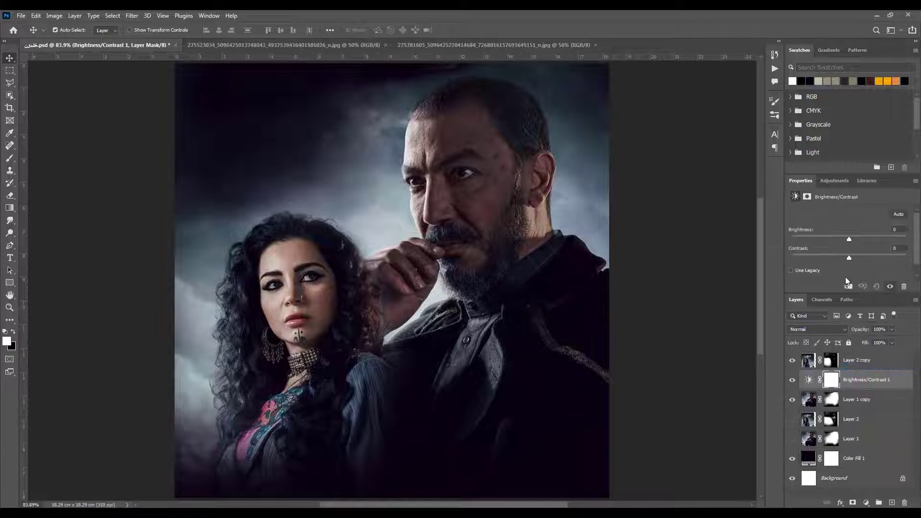
pyautogui.click(848, 286)
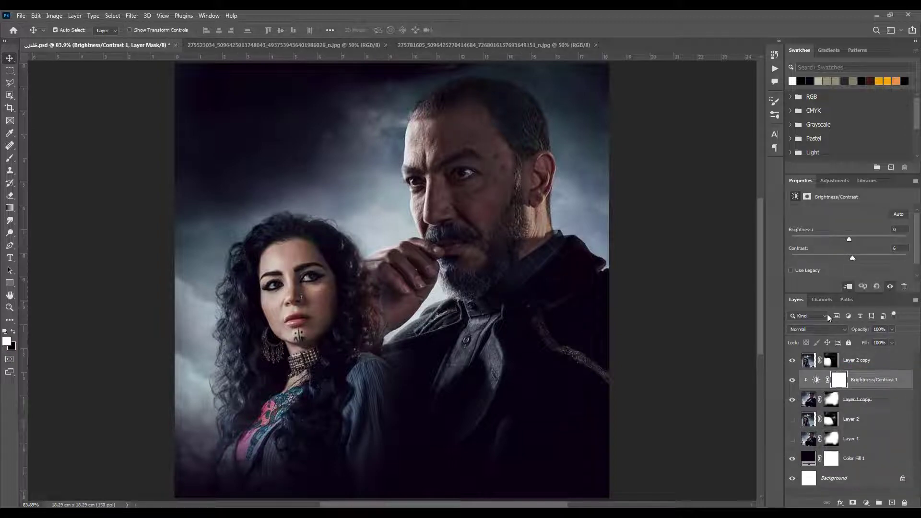
# Paint black on Layer 2 copy's mask where the woman's hair meets the man's hand, and save the document
pyautogui.click(831, 399)
pyautogui.scroll(1, 325, 314)
pyautogui.scroll(3, 326, 314)
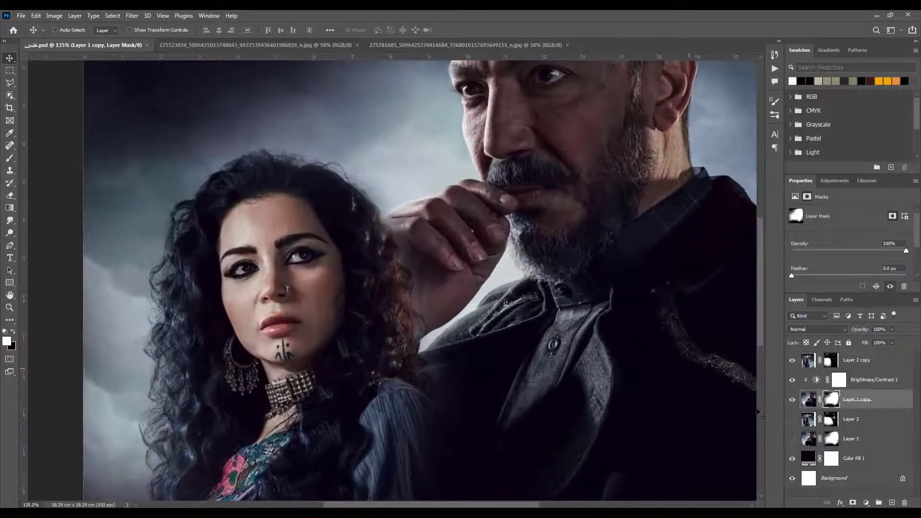
pyautogui.click(831, 359)
pyautogui.press('b')
pyautogui.press('x')
pyautogui.press('[')
pyautogui.press('[')
pyautogui.press('[')
pyautogui.press('[')
pyautogui.press('[')
pyautogui.press('[')
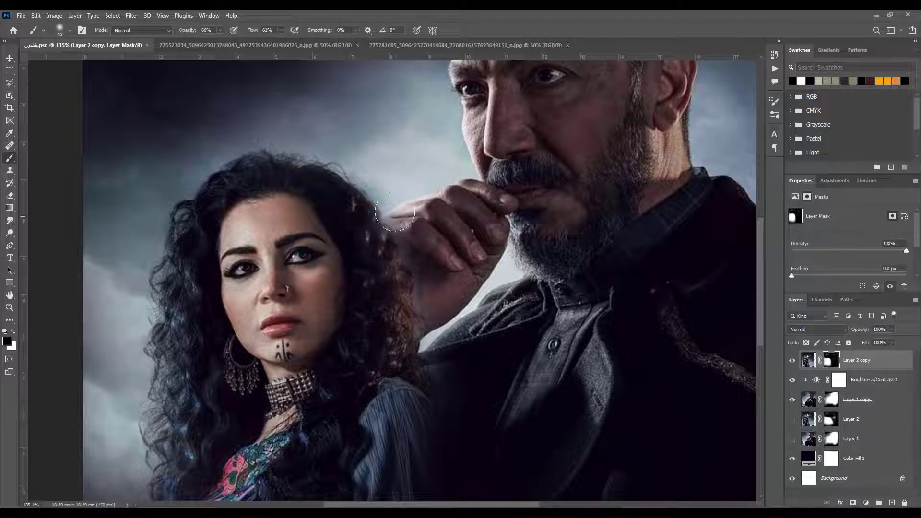
pyautogui.moveTo(396, 201); pyautogui.dragTo(407, 249)
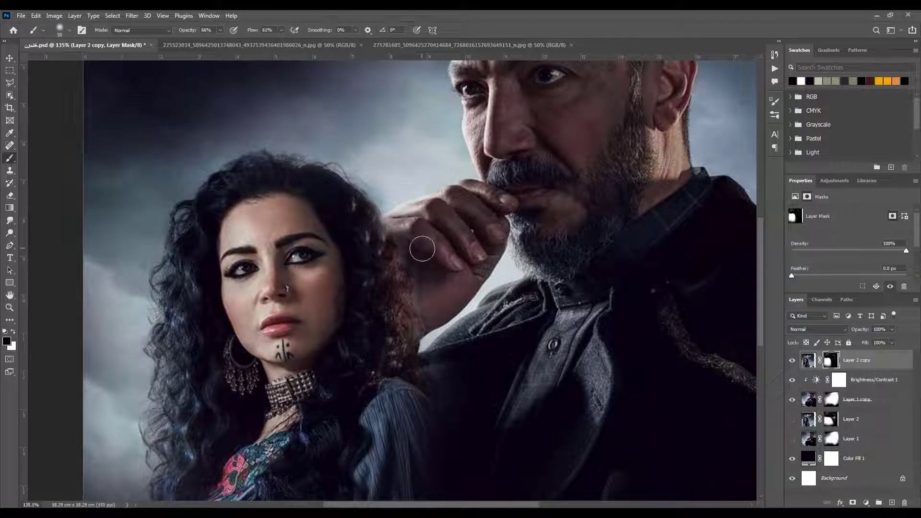
pyautogui.hotkey('ctrl', 's')
pyautogui.hotkey('ctrl', '0')
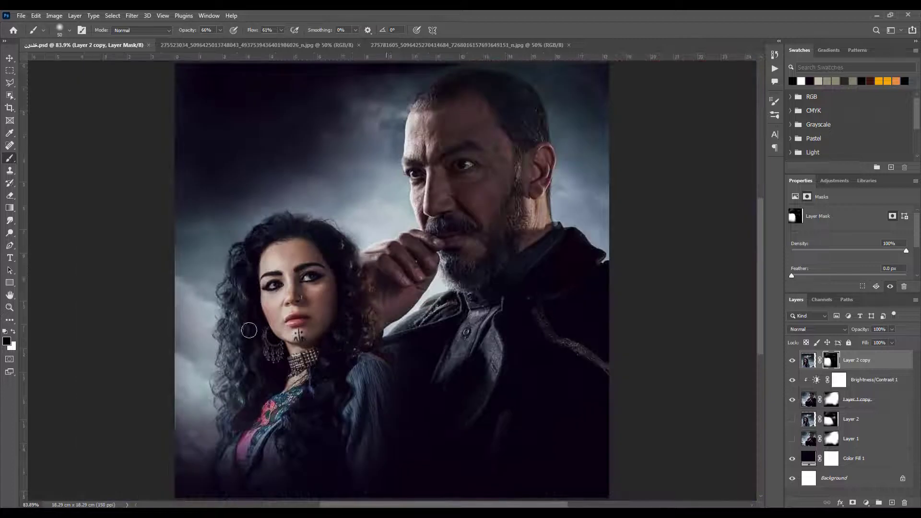
# Sharpen the image on Layer 1 copy with Unsharp Mask at an amount of 81%
pyautogui.click(857, 399)
pyautogui.click(132, 15)
pyautogui.moveTo(192, 193)
pyautogui.click(276, 238)
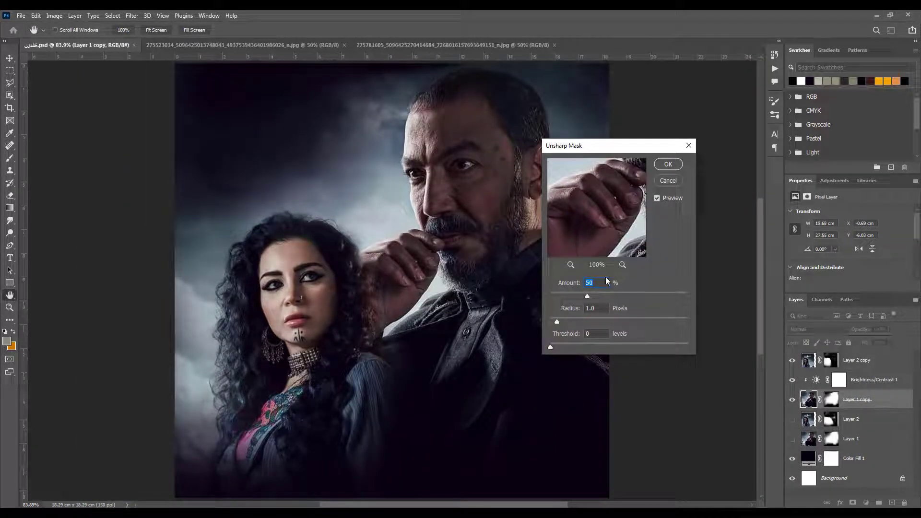
pyautogui.write('80')
pyautogui.press('Tab')
pyautogui.moveTo(602, 232); pyautogui.dragTo(612, 221)
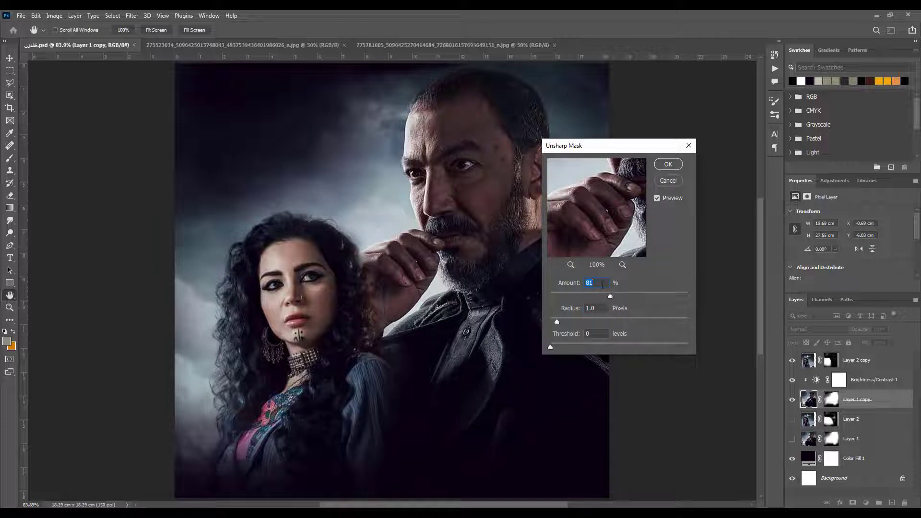
pyautogui.click(666, 164)
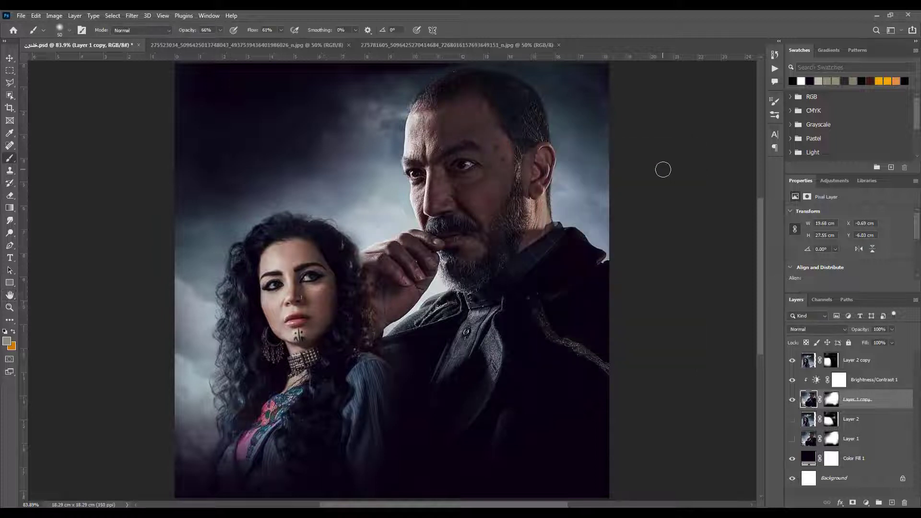
# Start an Oil Paint filter on Layer 1 copy with cleanliness 6.3, scale 4.0 and bristle detail 3.5
pyautogui.keyDown('ctrl'); pyautogui.click(463, 196); pyautogui.keyUp('ctrl')
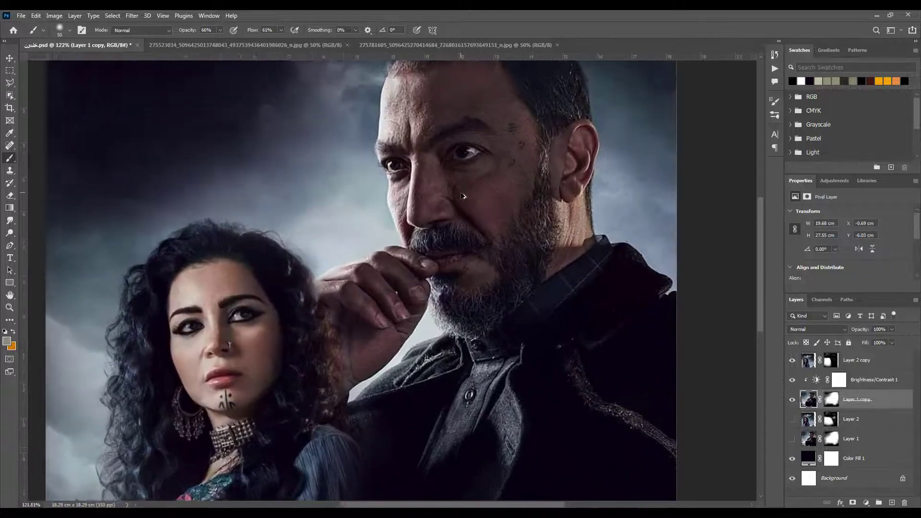
pyautogui.moveTo(459, 229); pyautogui.dragTo(429, 297)
pyautogui.click(137, 16)
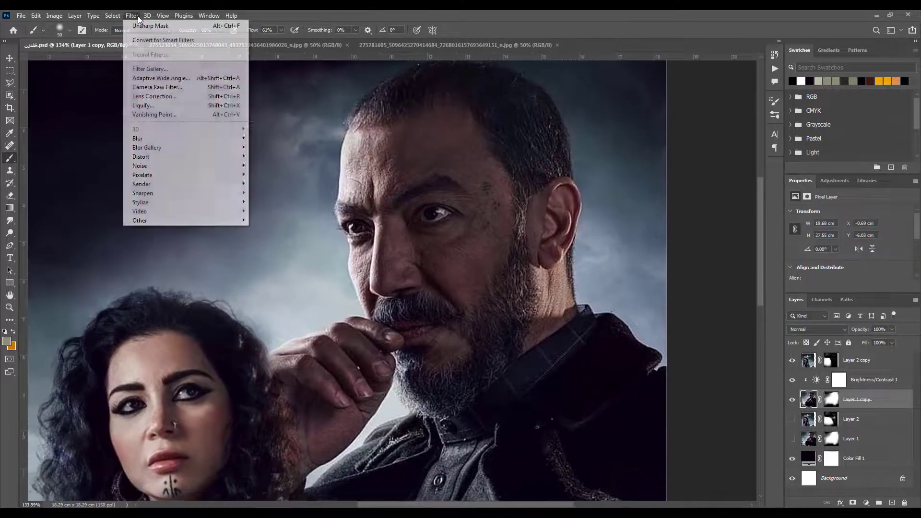
pyautogui.moveTo(225, 202)
pyautogui.click(277, 237)
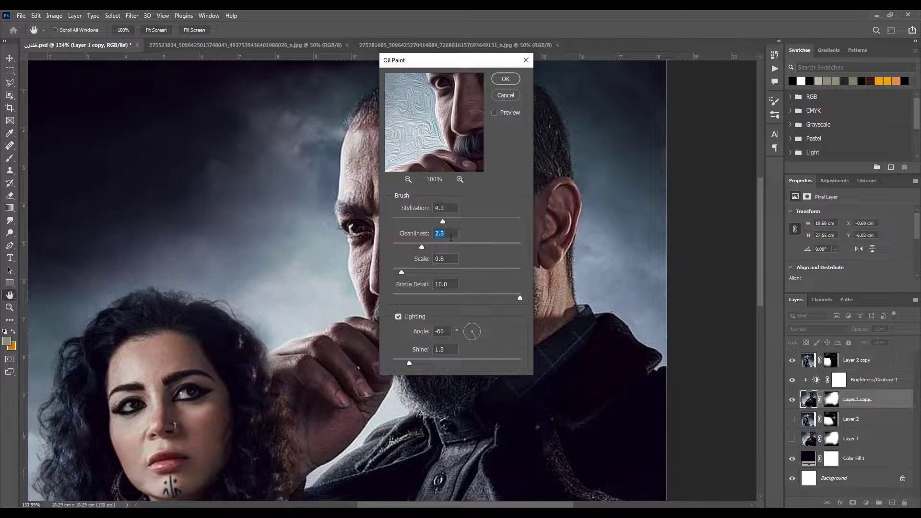
pyautogui.click(450, 236)
pyautogui.write('6.3')
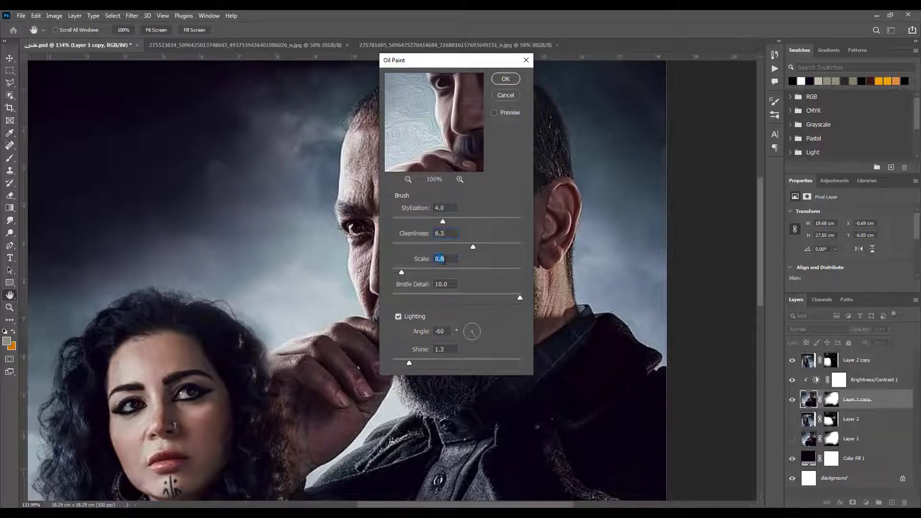
pyautogui.click(445, 260)
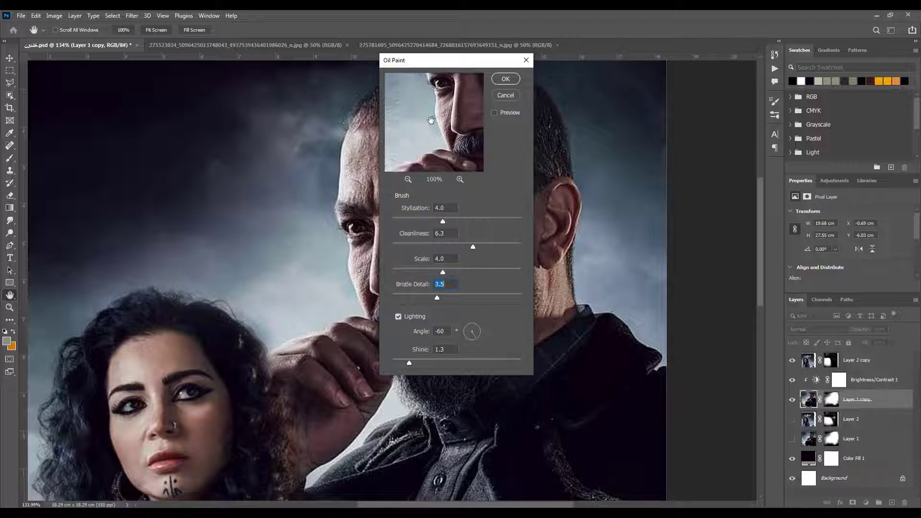
# Set the Oil Paint stylization to 4.6, cleanliness to 6.0 and bristle detail to 5.0, and apply the filter
pyautogui.moveTo(461, 146); pyautogui.dragTo(436, 159)
pyautogui.moveTo(443, 222); pyautogui.dragTo(452, 226)
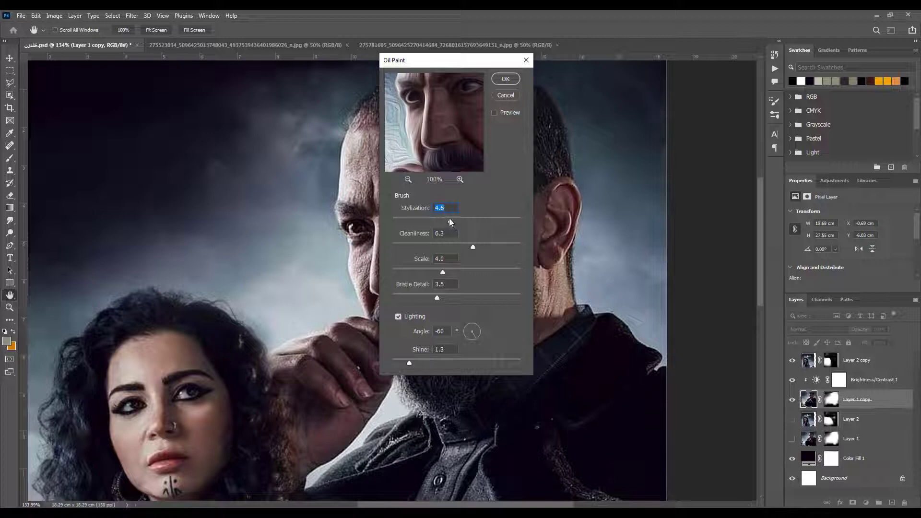
pyautogui.click(469, 247)
pyautogui.moveTo(437, 271); pyautogui.dragTo(433, 272)
pyautogui.moveTo(439, 298); pyautogui.dragTo(447, 299)
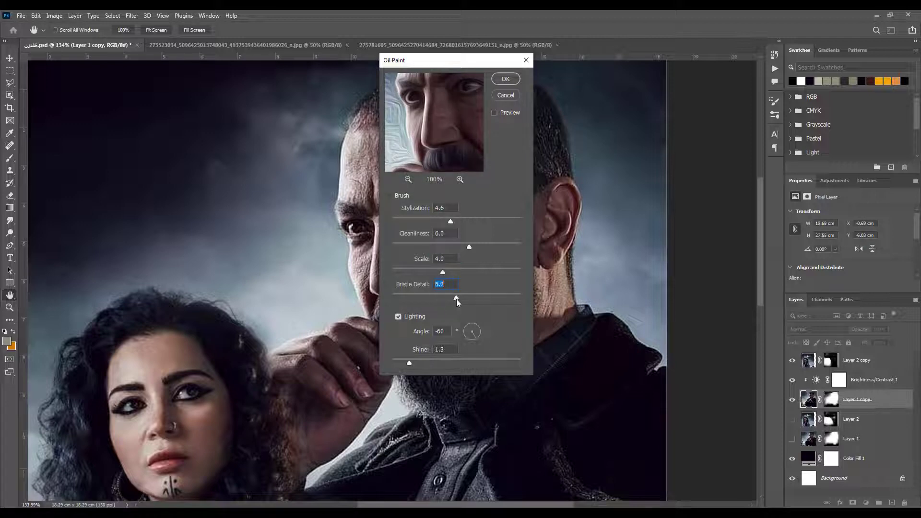
pyautogui.click(450, 285)
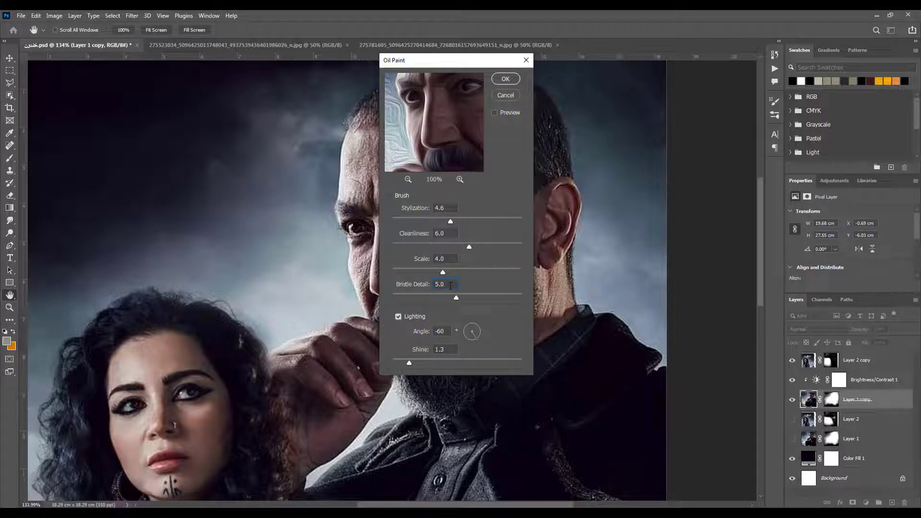
pyautogui.click(506, 80)
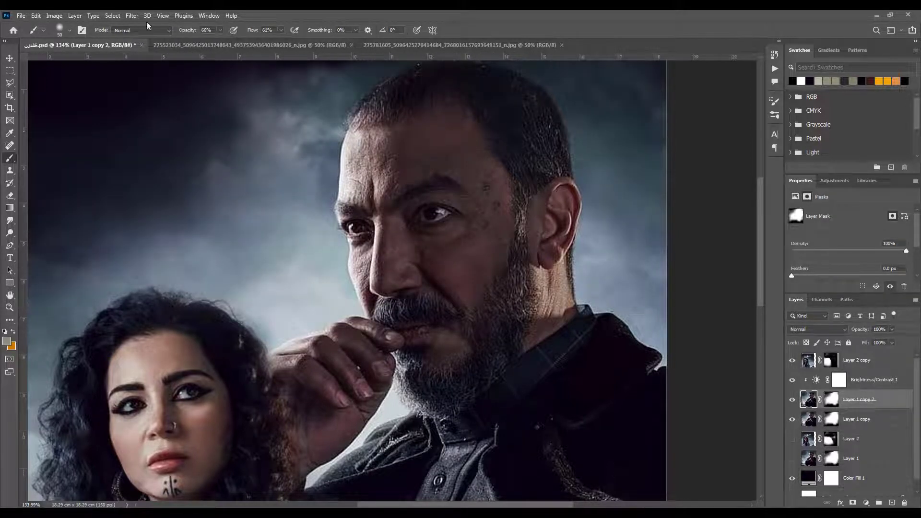
# Group Layer 2 and Layer 1 together and keep the group hidden
pyautogui.click(856, 444)
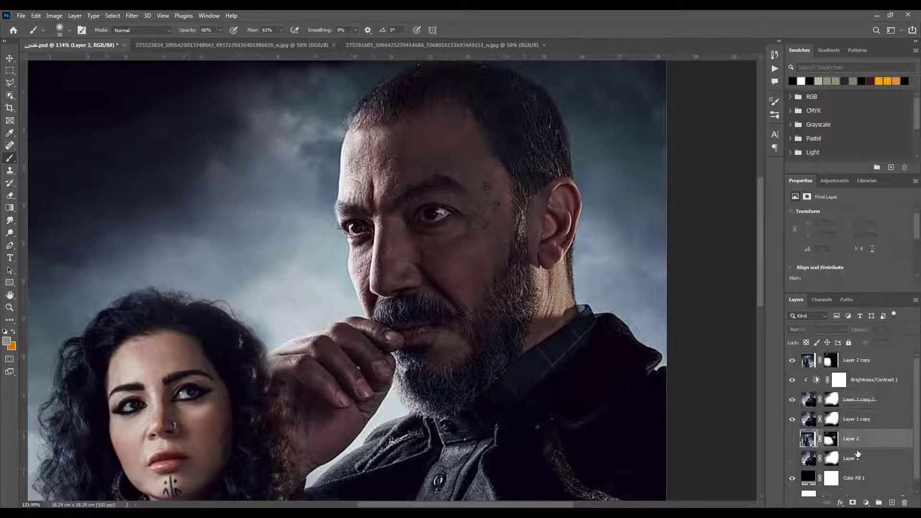
pyautogui.keyDown('shift'); pyautogui.click(857, 464); pyautogui.keyUp('shift')
pyautogui.hotkey('ctrl', 'g')
pyautogui.click(793, 436)
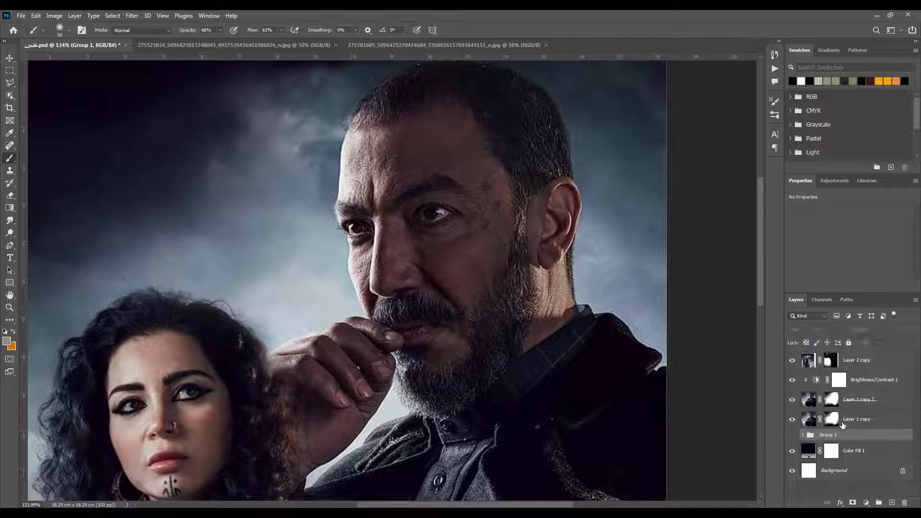
# Apply Oil Paint with the last used settings to Layer 1 copy 2 and make its layer mask active
pyautogui.click(859, 399)
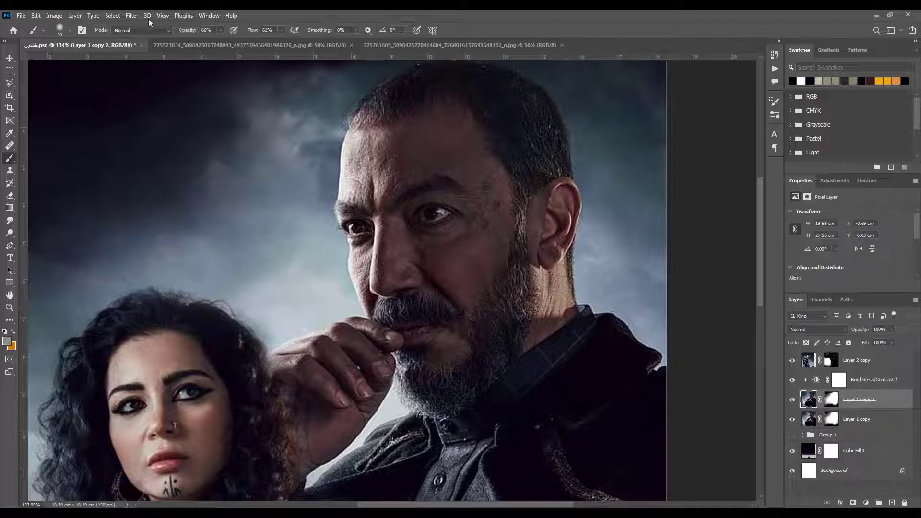
pyautogui.click(132, 15)
pyautogui.moveTo(232, 205)
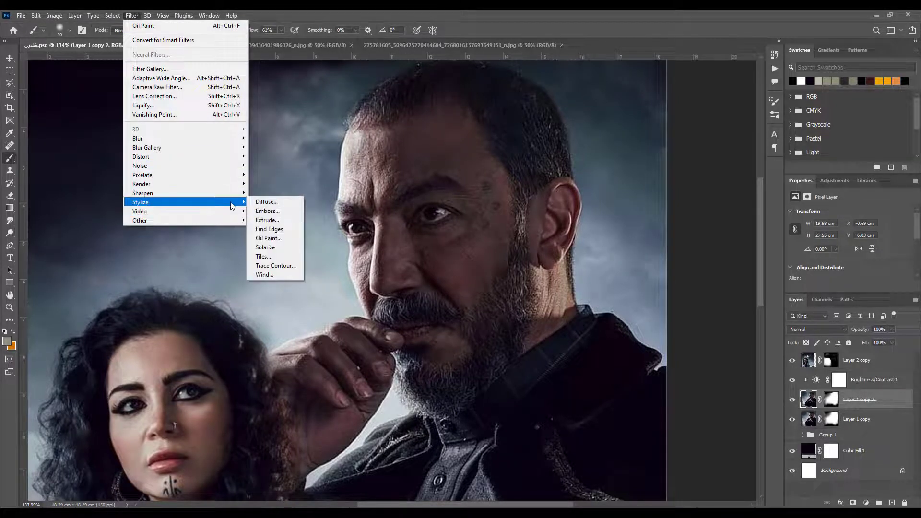
pyautogui.click(268, 238)
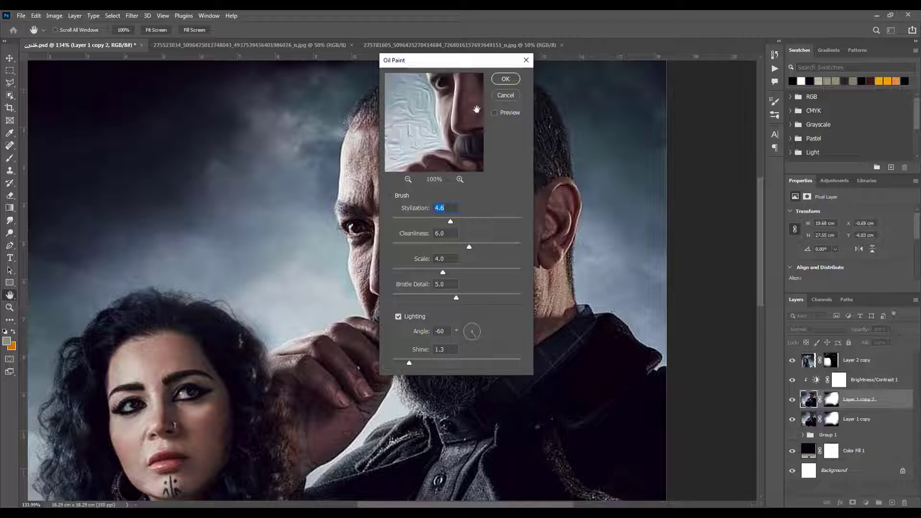
pyautogui.click(506, 79)
pyautogui.click(831, 399)
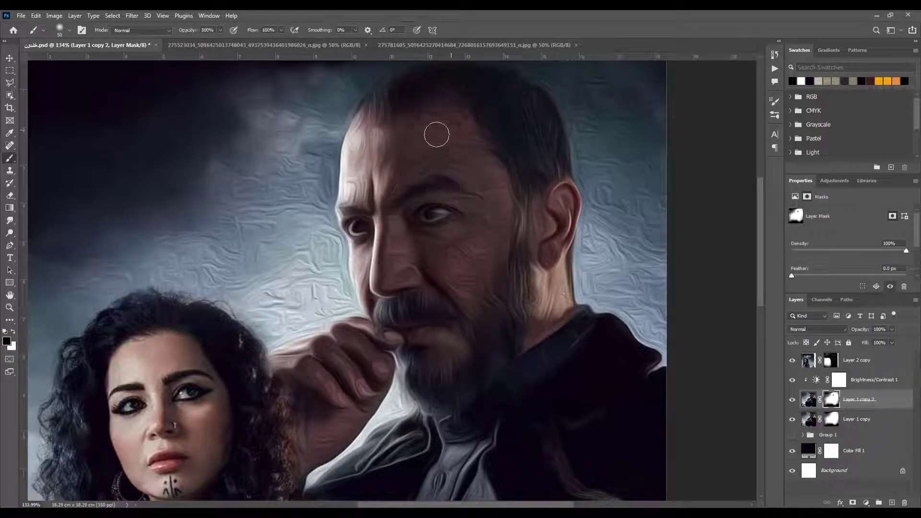
# Try masking the oil effect off the man's forehead, eyes and nose, and undo the painting
pyautogui.moveTo(383, 146); pyautogui.dragTo(375, 159)
pyautogui.scroll(4, 422, 194)
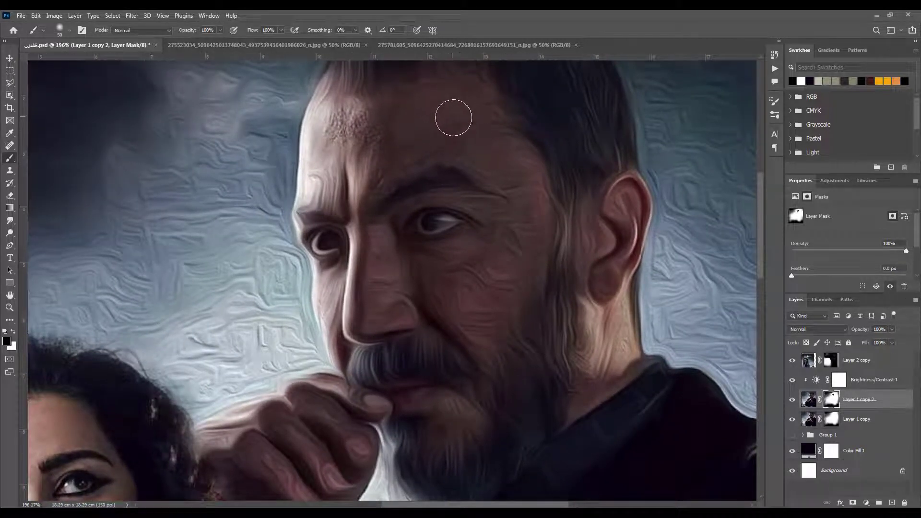
pyautogui.scroll(2, 453, 119)
pyautogui.moveTo(319, 159)
pyautogui.mouseDown()
pyautogui.moveTo(316, 232)
pyautogui.moveTo(372, 182)
pyautogui.mouseUp()
pyautogui.moveTo(507, 188)
pyautogui.mouseDown()
pyautogui.moveTo(529, 278)
pyautogui.moveTo(460, 245)
pyautogui.moveTo(506, 230)
pyautogui.moveTo(373, 277)
pyautogui.moveTo(342, 275)
pyautogui.moveTo(315, 257)
pyautogui.mouseUp()
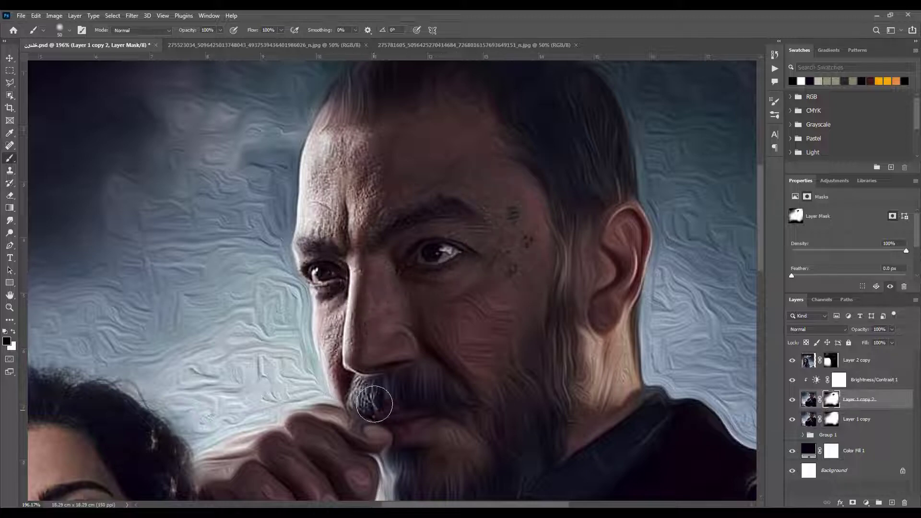
pyautogui.hotkey('ctrl', 'z')
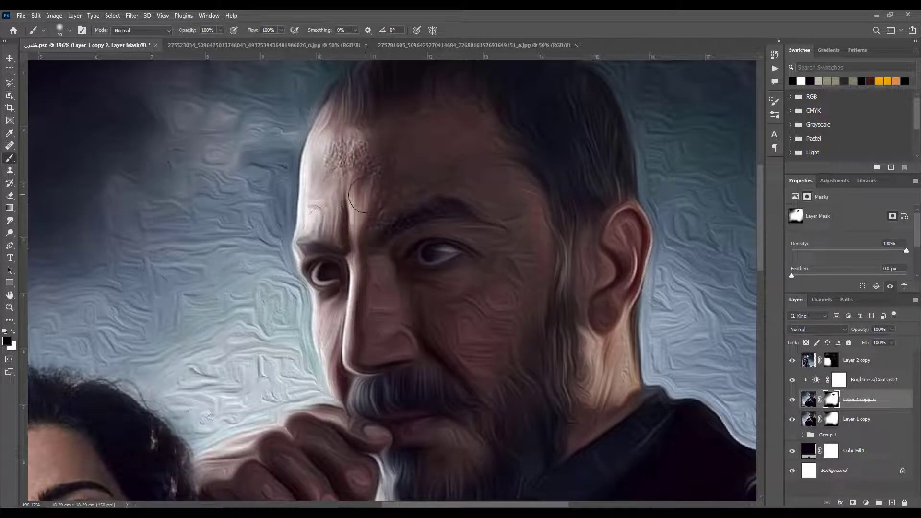
# Paint black on Layer 1 copy 2's mask over the man's forehead, nose, near eye, temple and cheek to bring back skin detail
pyautogui.moveTo(362, 215); pyautogui.dragTo(365, 201)
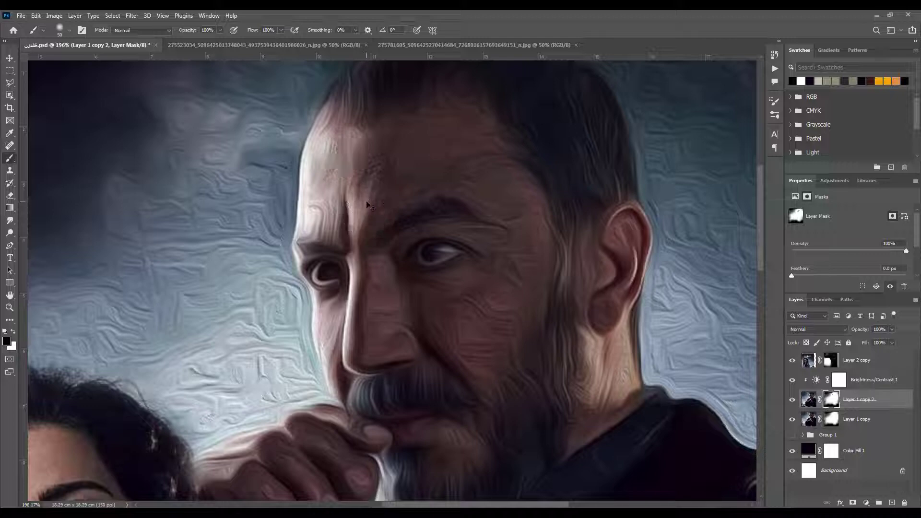
pyautogui.moveTo(448, 126)
pyautogui.mouseDown()
pyautogui.moveTo(321, 164)
pyautogui.moveTo(319, 216)
pyautogui.moveTo(350, 221)
pyautogui.moveTo(374, 184)
pyautogui.moveTo(376, 202)
pyautogui.moveTo(395, 164)
pyautogui.moveTo(413, 176)
pyautogui.mouseUp()
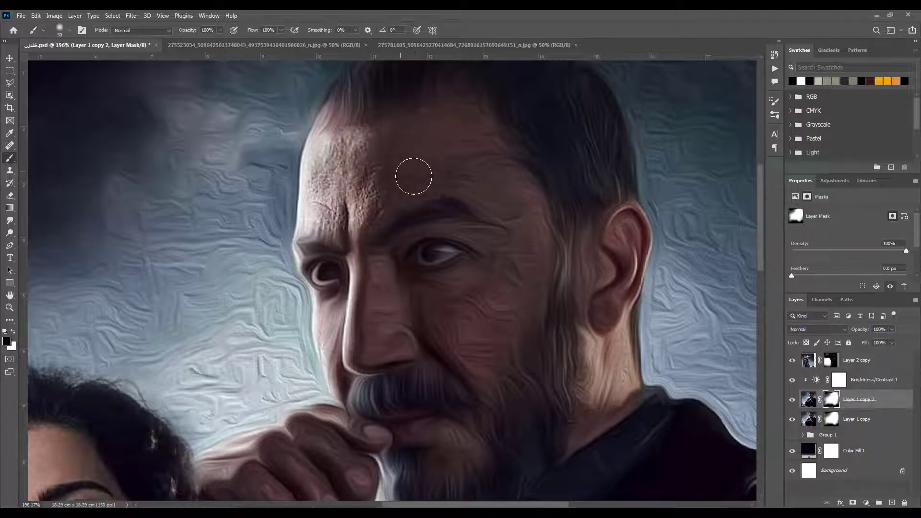
pyautogui.moveTo(472, 134)
pyautogui.mouseDown()
pyautogui.moveTo(530, 226)
pyautogui.moveTo(529, 273)
pyautogui.moveTo(464, 240)
pyautogui.moveTo(423, 251)
pyautogui.moveTo(409, 276)
pyautogui.moveTo(396, 269)
pyautogui.moveTo(366, 295)
pyautogui.moveTo(364, 353)
pyautogui.moveTo(418, 336)
pyautogui.moveTo(412, 299)
pyautogui.moveTo(464, 337)
pyautogui.moveTo(489, 374)
pyautogui.moveTo(472, 281)
pyautogui.moveTo(461, 277)
pyautogui.moveTo(491, 252)
pyautogui.moveTo(518, 287)
pyautogui.mouseUp()
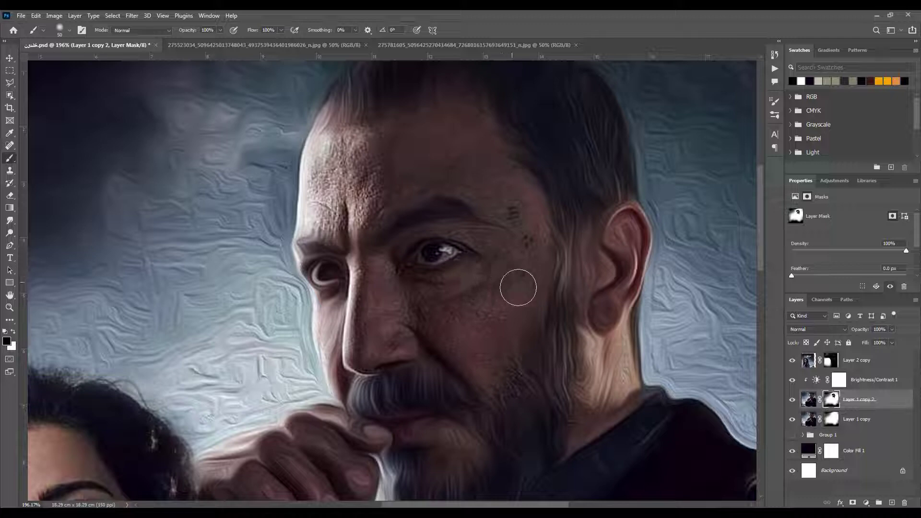
# Paint white on the mask to restore the oil effect over the man's beard and sideburn
pyautogui.press('x')
pyautogui.moveTo(497, 410)
pyautogui.mouseDown()
pyautogui.moveTo(515, 417)
pyautogui.moveTo(518, 356)
pyautogui.moveTo(511, 404)
pyautogui.moveTo(487, 360)
pyautogui.moveTo(565, 257)
pyautogui.mouseUp()
pyautogui.press('x')
# Mask the oil effect off the man's far cheek, and off his far eye with a smaller brush
pyautogui.moveTo(340, 329)
pyautogui.mouseDown()
pyautogui.moveTo(346, 364)
pyautogui.moveTo(434, 378)
pyautogui.moveTo(368, 385)
pyautogui.moveTo(336, 383)
pyautogui.mouseUp()
pyautogui.press('[')
pyautogui.press('[')
pyautogui.press('[')
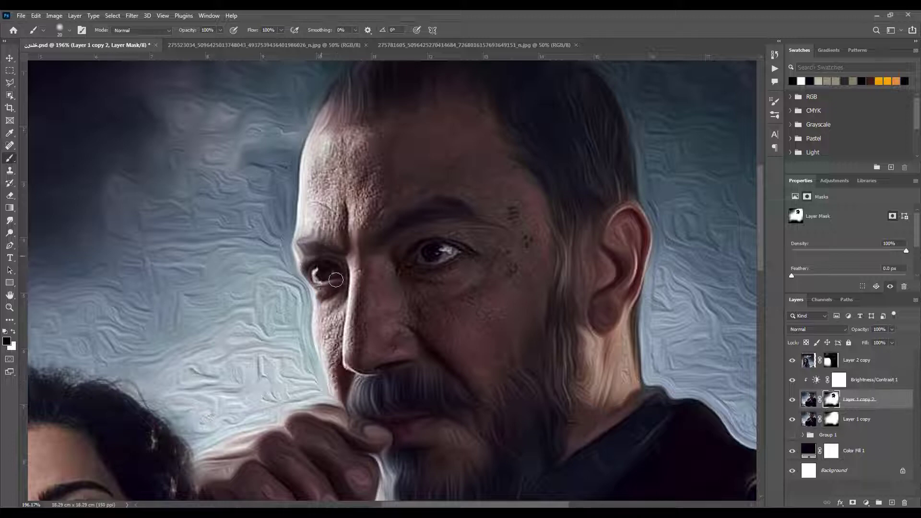
pyautogui.moveTo(336, 280); pyautogui.dragTo(307, 262)
# Mask the oil effect off the man's lips, ear and neck to bring back the original skin texture
pyautogui.moveTo(432, 386); pyautogui.dragTo(384, 290)
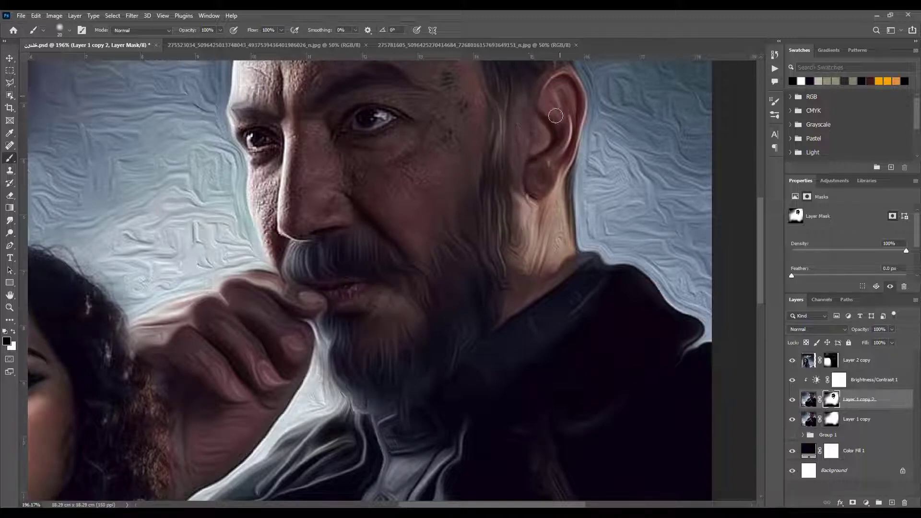
pyautogui.moveTo(554, 210)
pyautogui.mouseDown()
pyautogui.moveTo(565, 268)
pyautogui.moveTo(545, 281)
pyautogui.moveTo(538, 221)
pyautogui.moveTo(537, 257)
pyautogui.moveTo(528, 220)
pyautogui.moveTo(529, 276)
pyautogui.mouseUp()
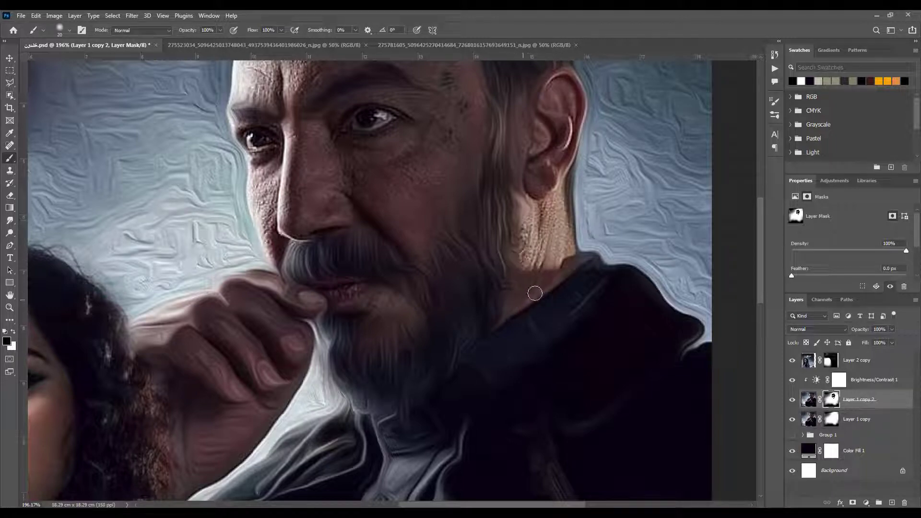
pyautogui.moveTo(191, 363); pyautogui.dragTo(273, 345)
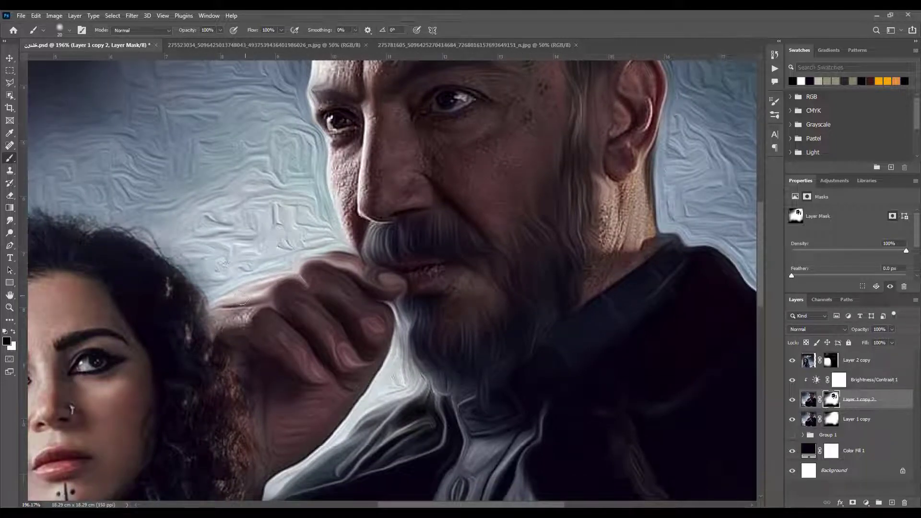
# Mask the oil effect off the man's hand and fingers, then touch up the mask over his facial skin with a larger brush
pyautogui.moveTo(303, 312)
pyautogui.mouseDown()
pyautogui.moveTo(351, 372)
pyautogui.moveTo(349, 306)
pyautogui.mouseUp()
pyautogui.moveTo(328, 265)
pyautogui.mouseDown()
pyautogui.moveTo(384, 277)
pyautogui.moveTo(382, 312)
pyautogui.mouseUp()
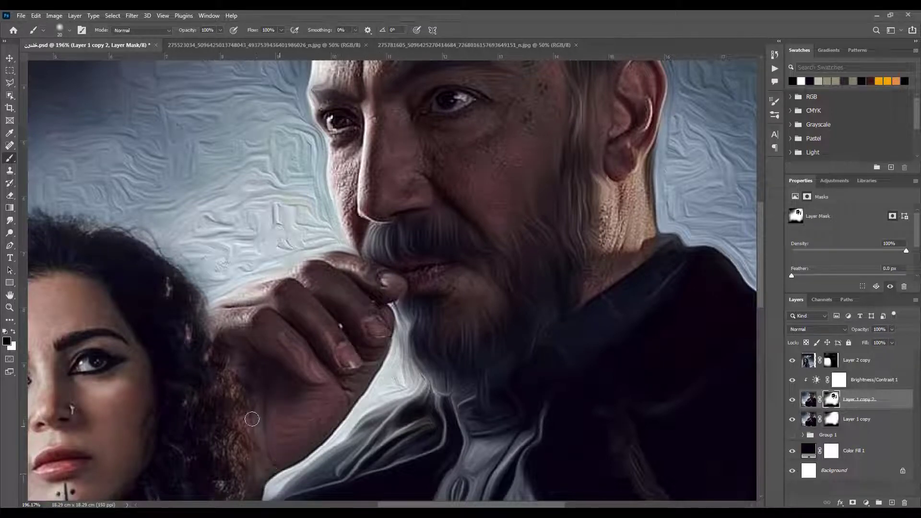
pyautogui.moveTo(288, 414); pyautogui.dragTo(180, 330)
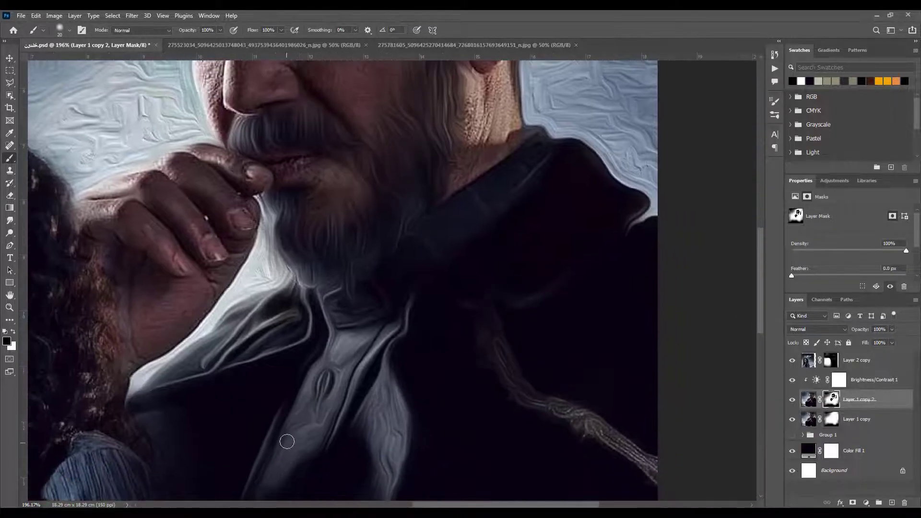
pyautogui.moveTo(284, 358)
pyautogui.mouseDown()
pyautogui.moveTo(254, 342)
pyautogui.moveTo(282, 311)
pyautogui.moveTo(200, 370)
pyautogui.mouseUp()
pyautogui.hotkey('ctrl', '0')
pyautogui.moveTo(499, 192)
pyautogui.mouseDown()
pyautogui.moveTo(568, 259)
pyautogui.moveTo(561, 264)
pyautogui.mouseUp()
pyautogui.moveTo(582, 268)
pyautogui.mouseDown()
pyautogui.moveTo(584, 241)
pyautogui.moveTo(608, 281)
pyautogui.mouseUp()
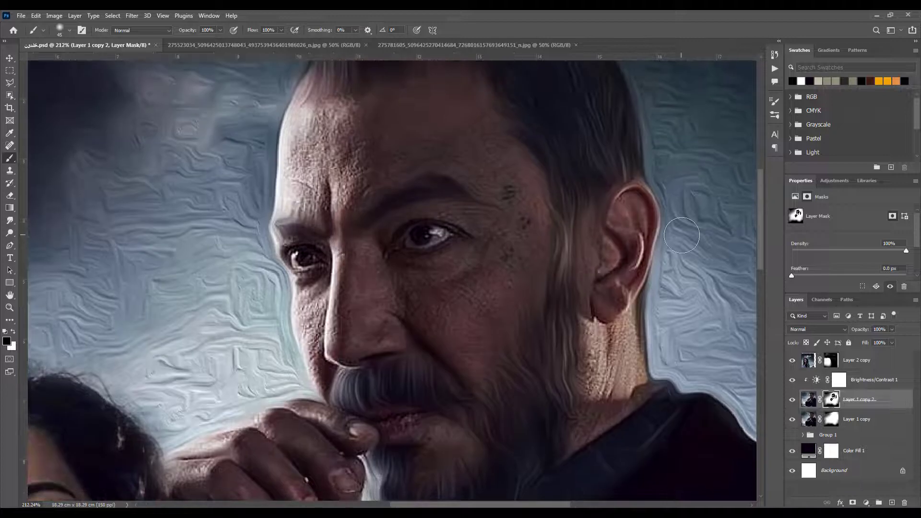
pyautogui.moveTo(323, 200); pyautogui.dragTo(352, 176)
# Set up the Smudge tool at 20% strength with a size 50 brush and duplicate Layer 1 copy as the layer to smudge
pyautogui.click(809, 399)
pyautogui.click(10, 221)
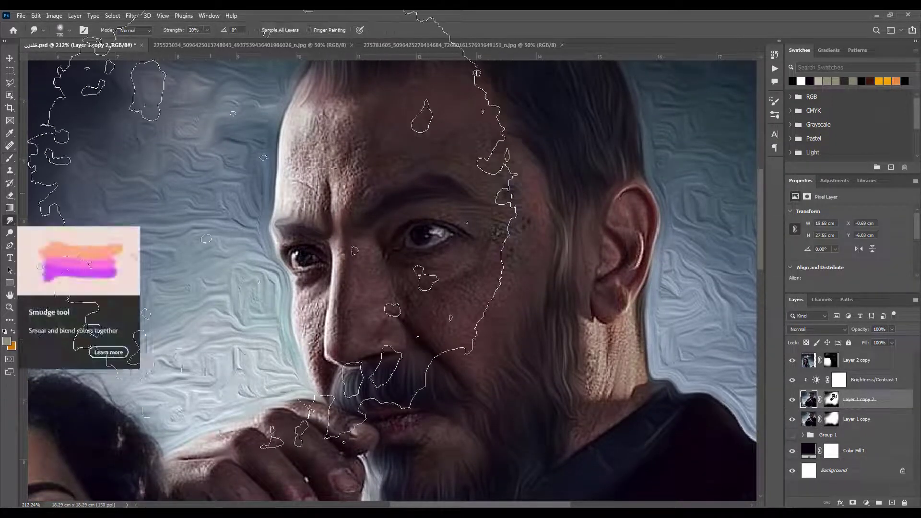
pyautogui.moveTo(436, 141); pyautogui.dragTo(456, 147)
pyautogui.moveTo(338, 132); pyautogui.dragTo(395, 261)
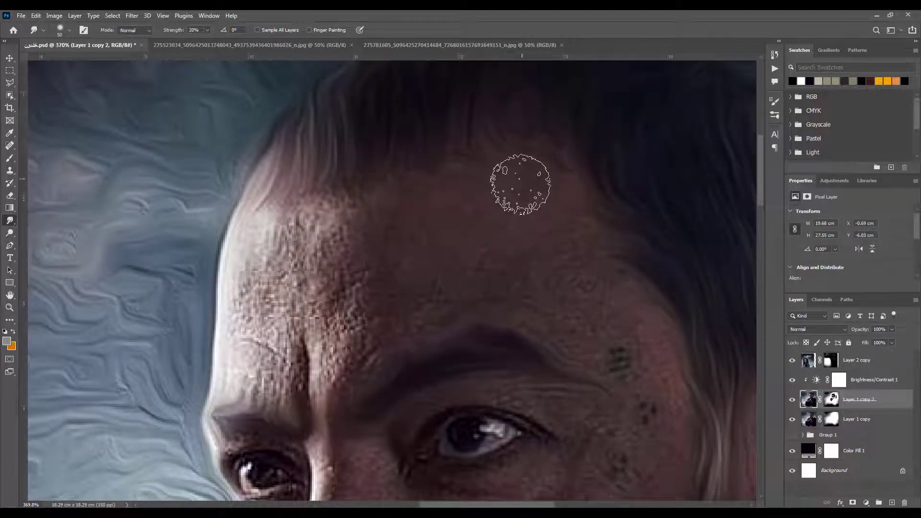
pyautogui.click(816, 420)
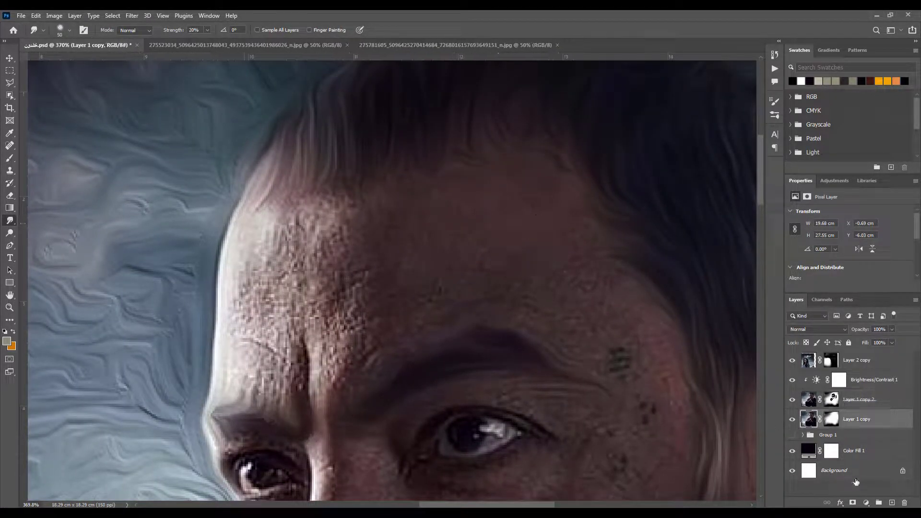
pyautogui.hotkey('ctrl', 'j')
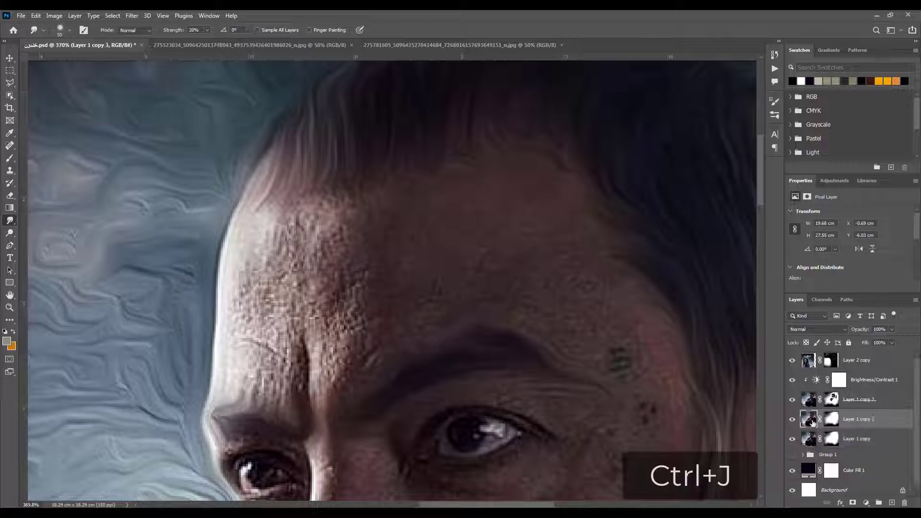
# Smudge the man's forehead into smooth painted skin down to the eyebrows, reducing the brush to size 30 and undoing one stroke
pyautogui.moveTo(377, 221)
pyautogui.mouseDown()
pyautogui.moveTo(253, 248)
pyautogui.moveTo(249, 307)
pyautogui.moveTo(278, 326)
pyautogui.moveTo(248, 307)
pyautogui.moveTo(235, 379)
pyautogui.moveTo(271, 365)
pyautogui.moveTo(240, 382)
pyautogui.moveTo(304, 375)
pyautogui.moveTo(274, 301)
pyautogui.moveTo(298, 283)
pyautogui.moveTo(319, 338)
pyautogui.moveTo(323, 398)
pyautogui.moveTo(288, 385)
pyautogui.moveTo(282, 395)
pyautogui.moveTo(366, 363)
pyautogui.moveTo(332, 316)
pyautogui.moveTo(331, 307)
pyautogui.moveTo(349, 329)
pyautogui.moveTo(355, 282)
pyautogui.moveTo(353, 371)
pyautogui.moveTo(482, 310)
pyautogui.moveTo(429, 259)
pyautogui.moveTo(463, 298)
pyautogui.moveTo(411, 268)
pyautogui.moveTo(558, 330)
pyautogui.mouseUp()
pyautogui.press('[')
pyautogui.press('[')
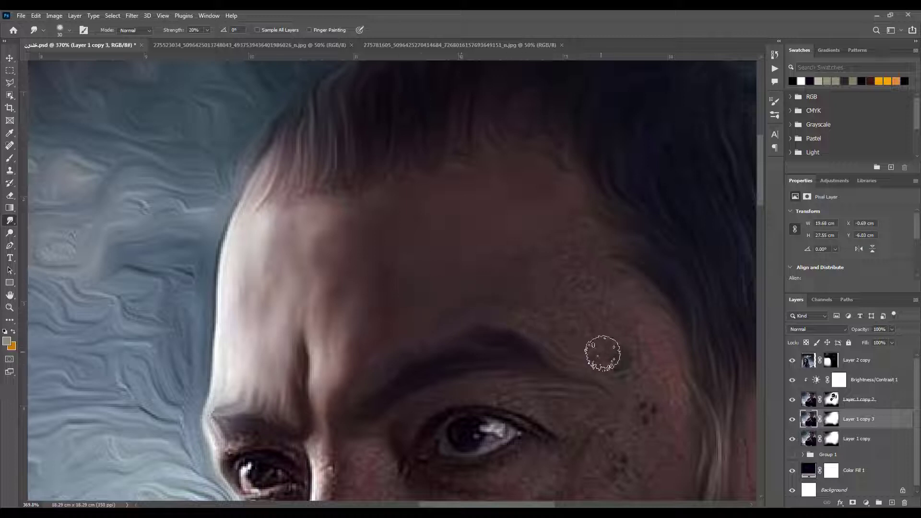
pyautogui.hotkey('ctrl', 'z')
pyautogui.moveTo(445, 317)
pyautogui.mouseDown()
pyautogui.moveTo(345, 364)
pyautogui.moveTo(336, 321)
pyautogui.moveTo(405, 284)
pyautogui.mouseUp()
pyautogui.moveTo(503, 281)
pyautogui.mouseDown()
pyautogui.moveTo(572, 312)
pyautogui.moveTo(545, 226)
pyautogui.moveTo(563, 207)
pyautogui.moveTo(585, 265)
pyautogui.moveTo(589, 250)
pyautogui.moveTo(612, 344)
pyautogui.mouseUp()
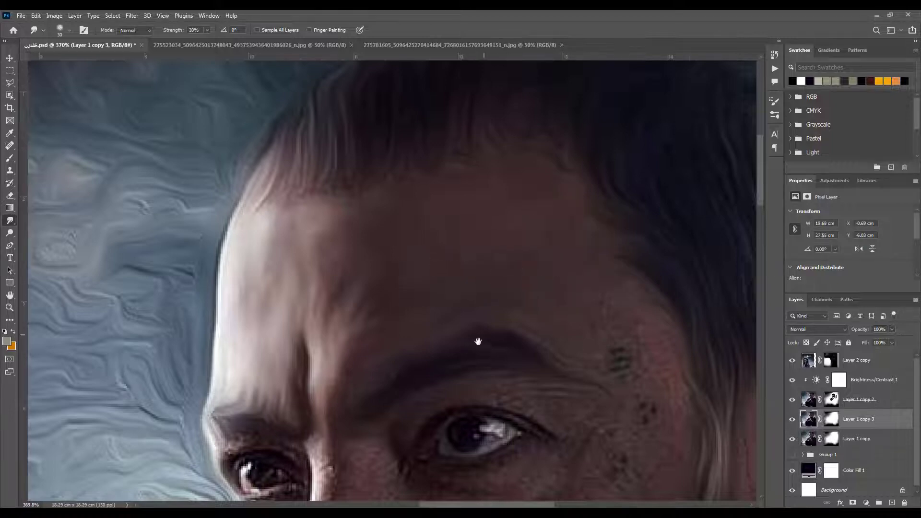
# Smudge the skin between the brows, along the nose bridge and around the near eye with a smaller brush
pyautogui.moveTo(477, 341); pyautogui.dragTo(395, 219)
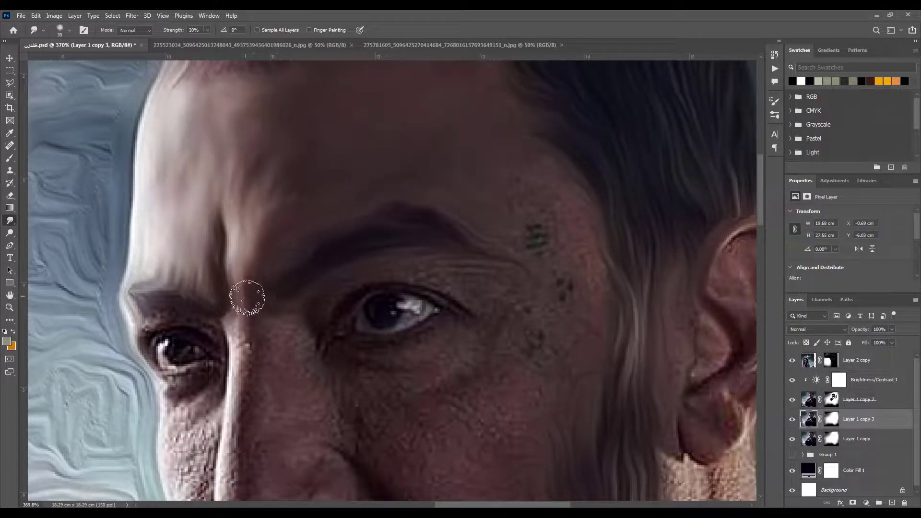
pyautogui.press('[')
pyautogui.moveTo(240, 326); pyautogui.dragTo(256, 342)
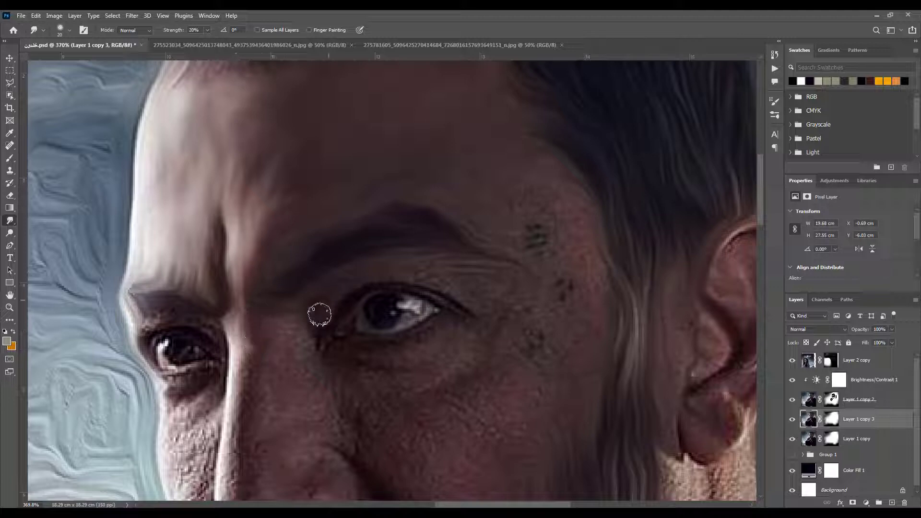
pyautogui.moveTo(466, 300)
pyautogui.mouseDown()
pyautogui.moveTo(516, 278)
pyautogui.moveTo(506, 309)
pyautogui.moveTo(478, 297)
pyautogui.moveTo(514, 315)
pyautogui.moveTo(490, 304)
pyautogui.moveTo(443, 336)
pyautogui.moveTo(386, 356)
pyautogui.moveTo(345, 351)
pyautogui.moveTo(332, 319)
pyautogui.mouseUp()
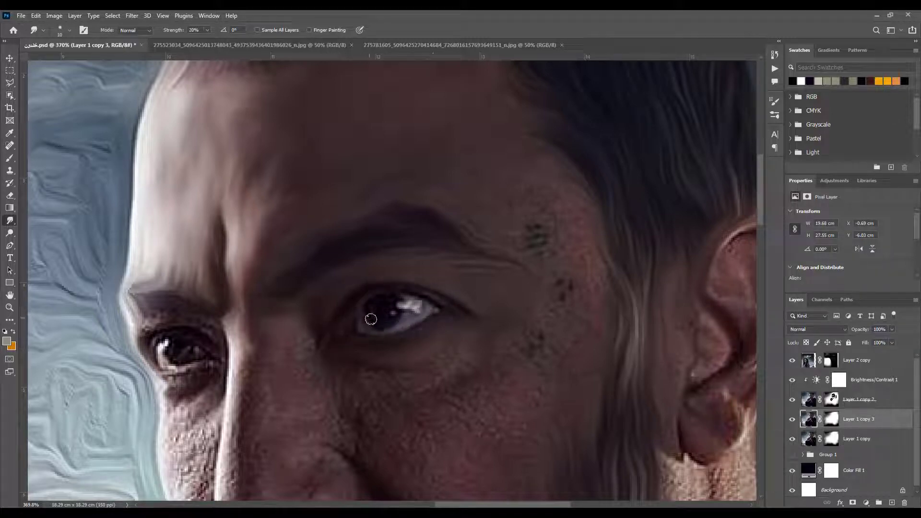
pyautogui.moveTo(320, 380)
pyautogui.mouseDown()
pyautogui.moveTo(355, 365)
pyautogui.moveTo(317, 376)
pyautogui.moveTo(390, 376)
pyautogui.moveTo(489, 355)
pyautogui.moveTo(432, 386)
pyautogui.moveTo(429, 430)
pyautogui.moveTo(505, 411)
pyautogui.moveTo(494, 393)
pyautogui.moveTo(546, 384)
pyautogui.mouseUp()
# Smudge the temple skin around the small tattoos and the near cheek, adjusting the brush size to keep the tattoos
pyautogui.press(']')
pyautogui.press(']')
pyautogui.press(']')
pyautogui.press(']')
pyautogui.press('[')
pyautogui.press('[')
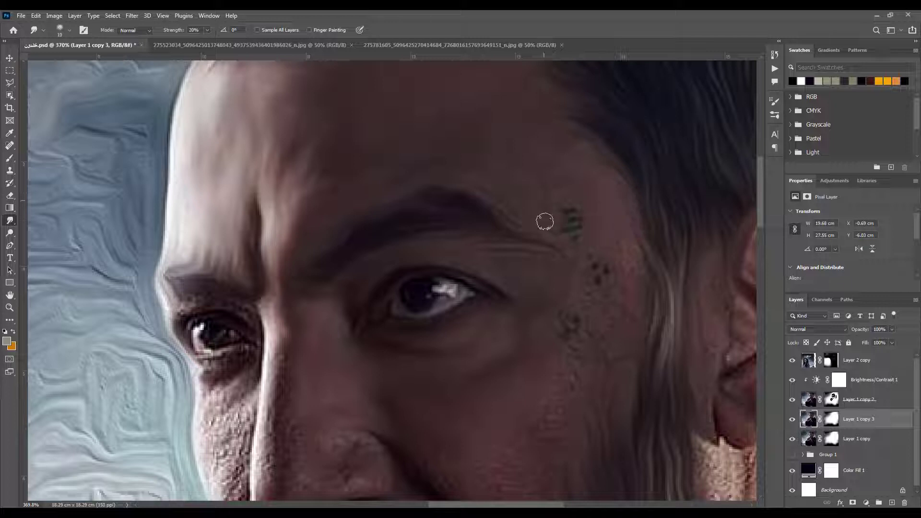
pyautogui.press('[')
pyautogui.moveTo(588, 238)
pyautogui.mouseDown()
pyautogui.moveTo(587, 260)
pyautogui.moveTo(571, 277)
pyautogui.mouseUp()
pyautogui.press(']')
pyautogui.press(']')
pyautogui.moveTo(559, 409)
pyautogui.mouseDown()
pyautogui.moveTo(409, 351)
pyautogui.moveTo(485, 272)
pyautogui.mouseUp()
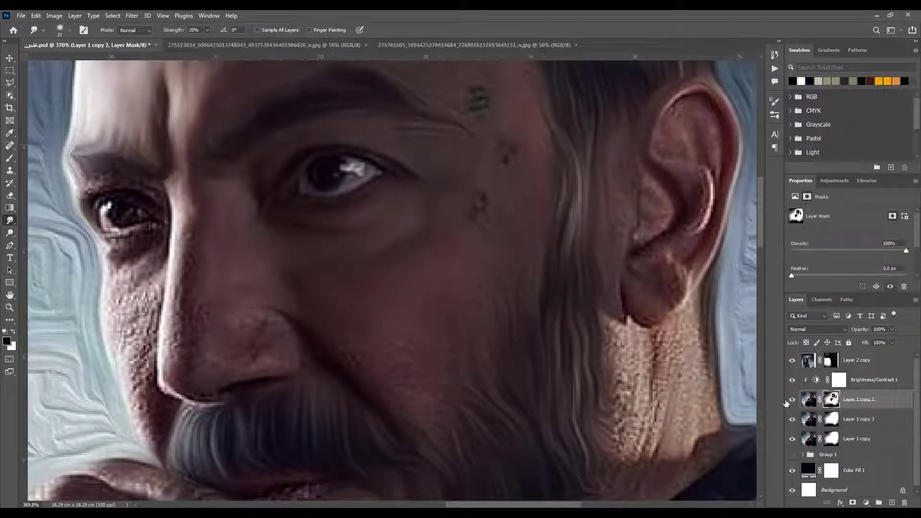
# Compare the face with Layer 1 copy 2 hidden and shown, and return to Layer 1 copy 3's image
pyautogui.click(830, 399)
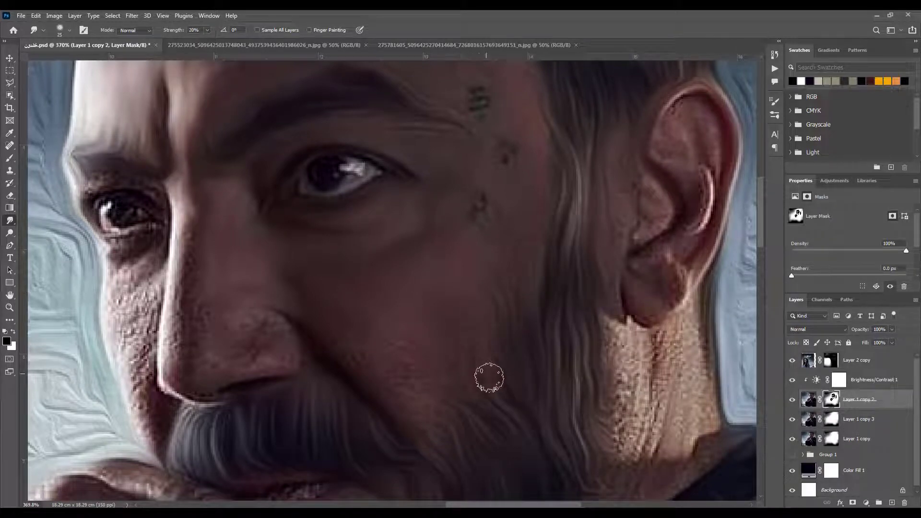
pyautogui.click(792, 400)
pyautogui.click(792, 400)
pyautogui.click(792, 399)
pyautogui.click(792, 400)
pyautogui.click(792, 400)
pyautogui.click(792, 399)
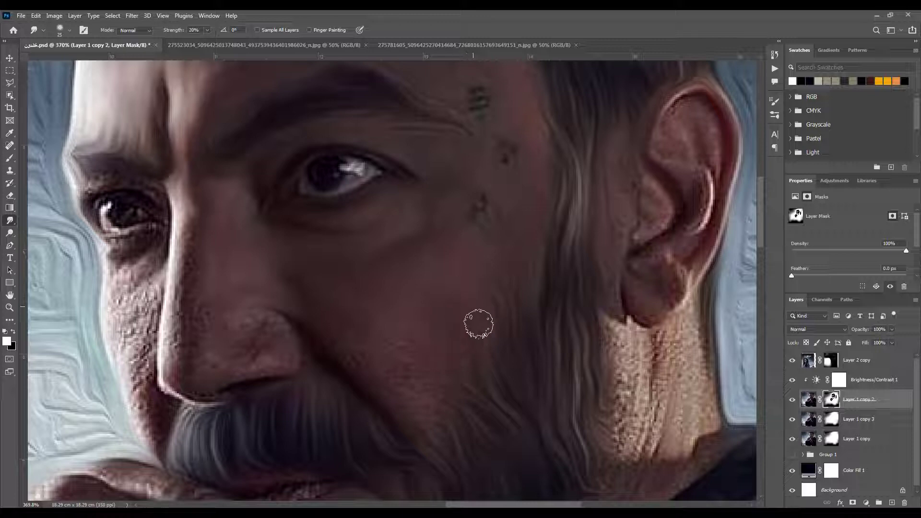
pyautogui.hotkey('alt', '[')
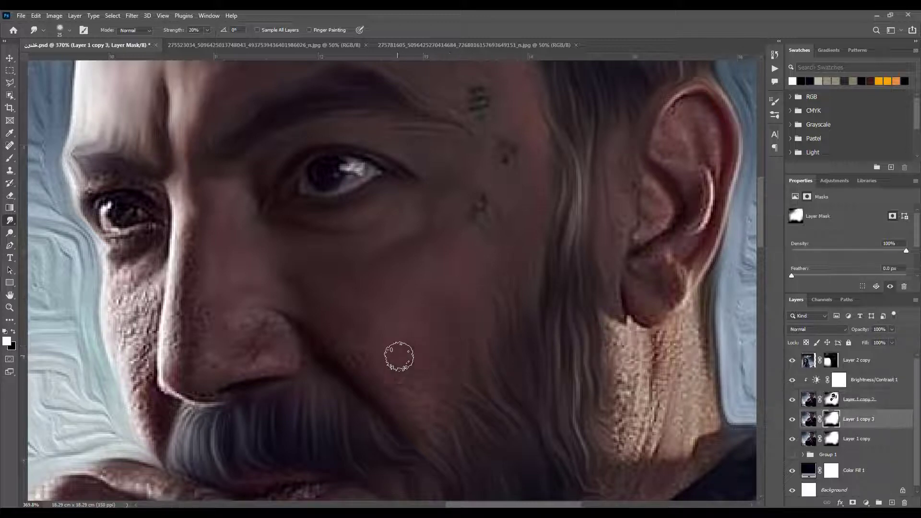
pyautogui.press('x')
pyautogui.hotkey('ctrl', '2')
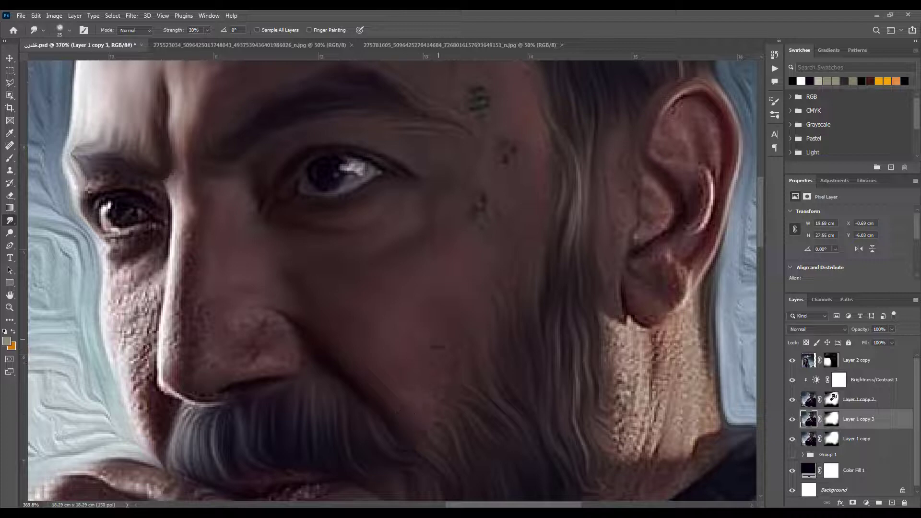
# Smudge the man's nose smooth on Layer 1 copy 3, using a smaller brush for the edge beneath the nostril
pyautogui.moveTo(168, 448); pyautogui.dragTo(238, 476)
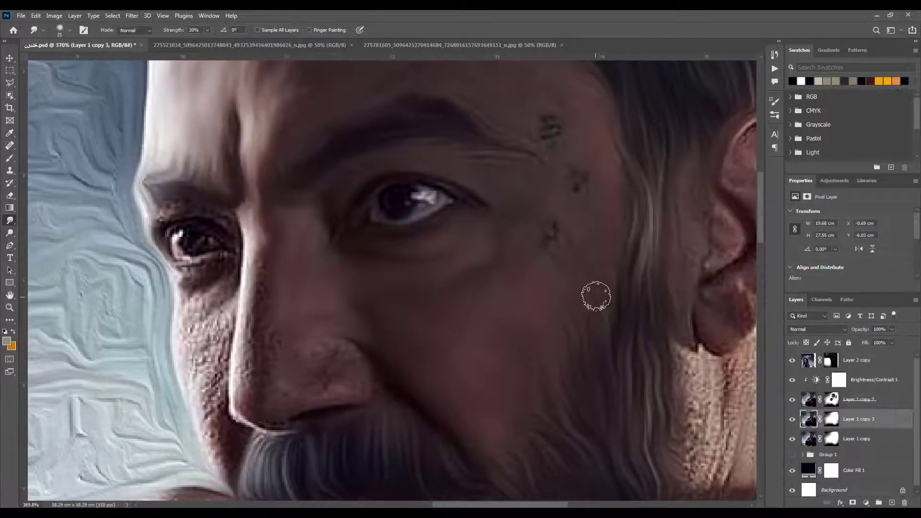
pyautogui.click(825, 403)
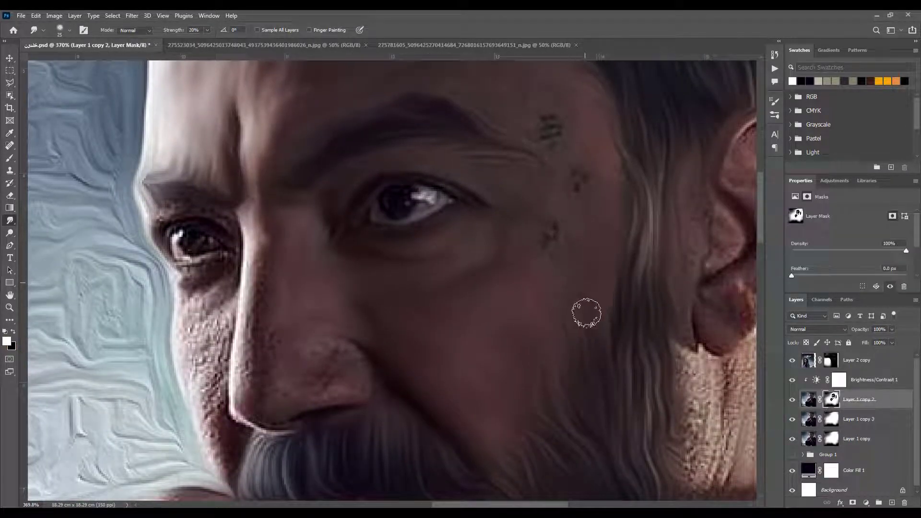
pyautogui.click(814, 422)
pyautogui.moveTo(275, 367); pyautogui.dragTo(346, 306)
pyautogui.moveTo(331, 192)
pyautogui.mouseDown()
pyautogui.moveTo(333, 223)
pyautogui.moveTo(316, 333)
pyautogui.moveTo(334, 349)
pyautogui.moveTo(328, 325)
pyautogui.moveTo(359, 294)
pyautogui.moveTo(409, 297)
pyautogui.moveTo(419, 306)
pyautogui.moveTo(417, 334)
pyautogui.moveTo(388, 314)
pyautogui.moveTo(421, 332)
pyautogui.moveTo(368, 338)
pyautogui.moveTo(349, 367)
pyautogui.moveTo(375, 363)
pyautogui.mouseUp()
pyautogui.press('[')
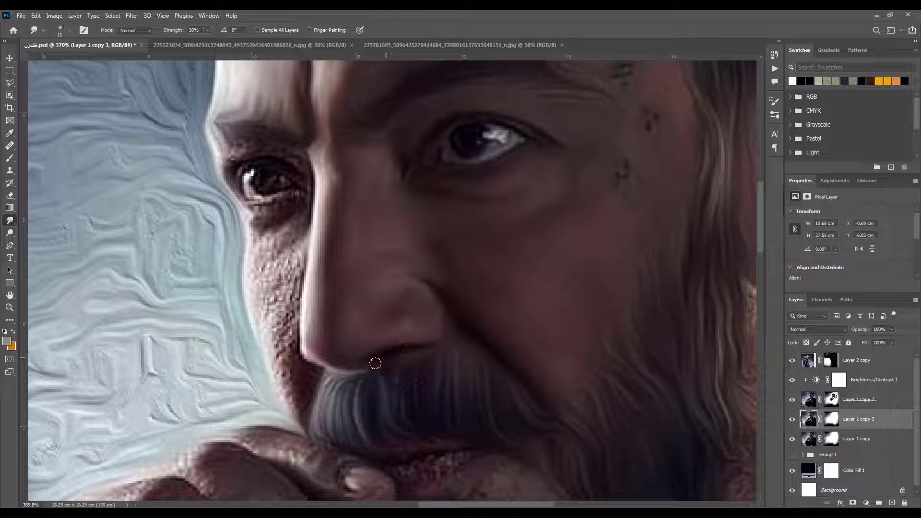
# Smudge the far cheek beneath the eye, the lips and the skin on the chin into smooth painted strokes
pyautogui.moveTo(379, 286); pyautogui.dragTo(465, 335)
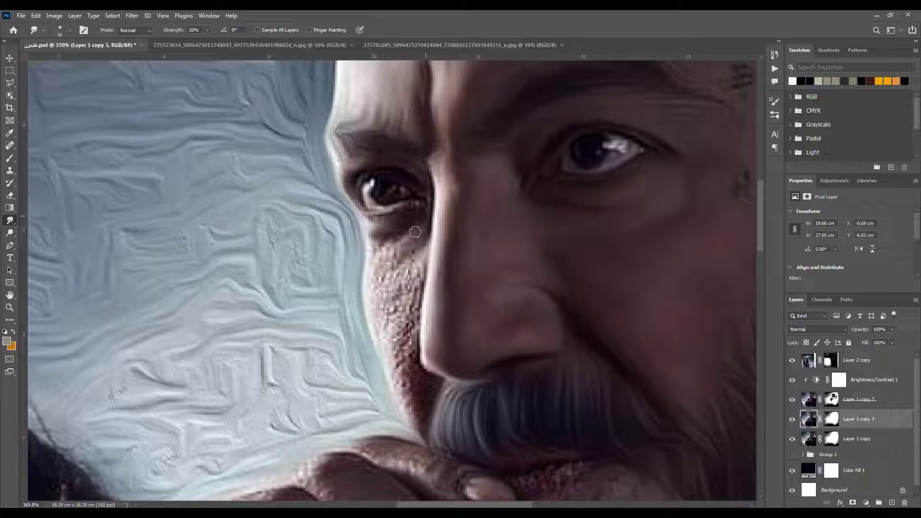
pyautogui.moveTo(420, 239)
pyautogui.mouseDown()
pyautogui.moveTo(376, 258)
pyautogui.moveTo(400, 273)
pyautogui.moveTo(416, 263)
pyautogui.moveTo(394, 320)
pyautogui.moveTo(396, 265)
pyautogui.moveTo(387, 333)
pyautogui.moveTo(382, 279)
pyautogui.moveTo(400, 378)
pyautogui.moveTo(405, 311)
pyautogui.moveTo(402, 381)
pyautogui.mouseUp()
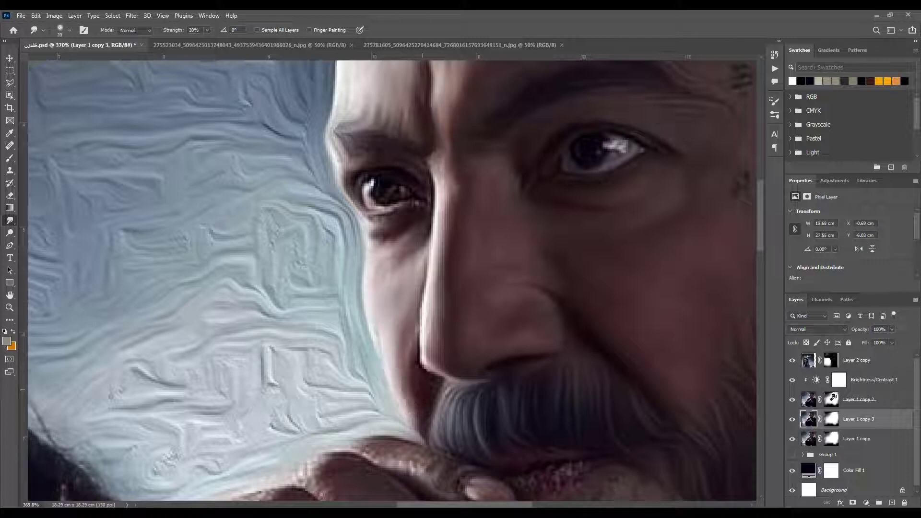
pyautogui.moveTo(472, 369); pyautogui.dragTo(380, 225)
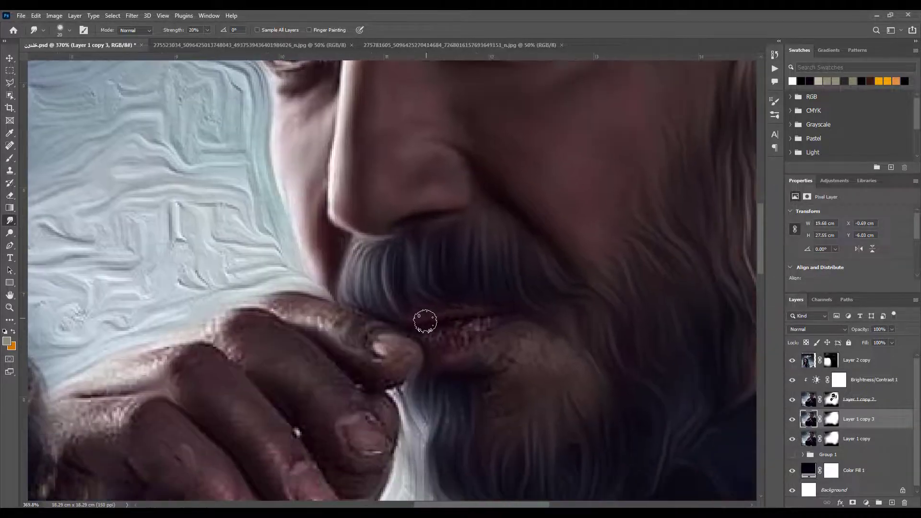
pyautogui.moveTo(483, 315)
pyautogui.mouseDown()
pyautogui.moveTo(454, 331)
pyautogui.moveTo(477, 322)
pyautogui.moveTo(458, 337)
pyautogui.moveTo(463, 354)
pyautogui.moveTo(423, 340)
pyautogui.moveTo(432, 359)
pyautogui.moveTo(484, 341)
pyautogui.moveTo(456, 347)
pyautogui.moveTo(442, 315)
pyautogui.moveTo(412, 321)
pyautogui.moveTo(507, 335)
pyautogui.moveTo(452, 336)
pyautogui.moveTo(549, 342)
pyautogui.moveTo(560, 371)
pyautogui.moveTo(525, 359)
pyautogui.moveTo(485, 390)
pyautogui.moveTo(511, 362)
pyautogui.moveTo(473, 359)
pyautogui.moveTo(517, 368)
pyautogui.moveTo(505, 397)
pyautogui.moveTo(473, 401)
pyautogui.moveTo(443, 391)
pyautogui.moveTo(487, 392)
pyautogui.moveTo(501, 423)
pyautogui.moveTo(550, 374)
pyautogui.mouseUp()
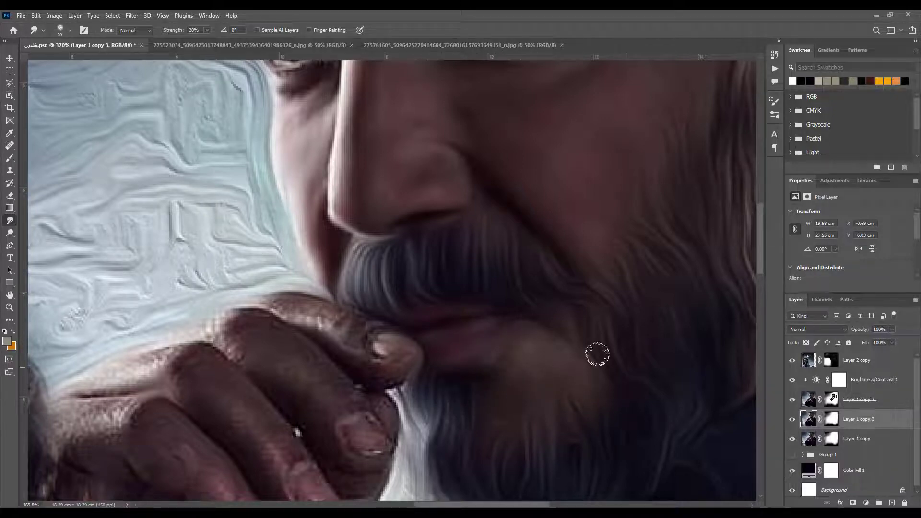
# Use the Brush tool with black on Layer 1 copy 2's mask where the near cheek meets the sideburn
pyautogui.moveTo(462, 419); pyautogui.dragTo(278, 366)
pyautogui.moveTo(550, 108); pyautogui.dragTo(398, 458)
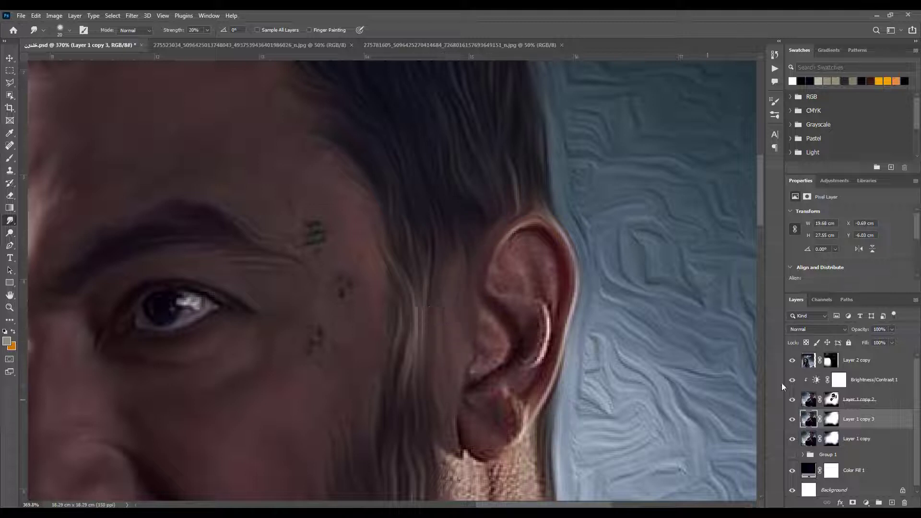
pyautogui.click(831, 399)
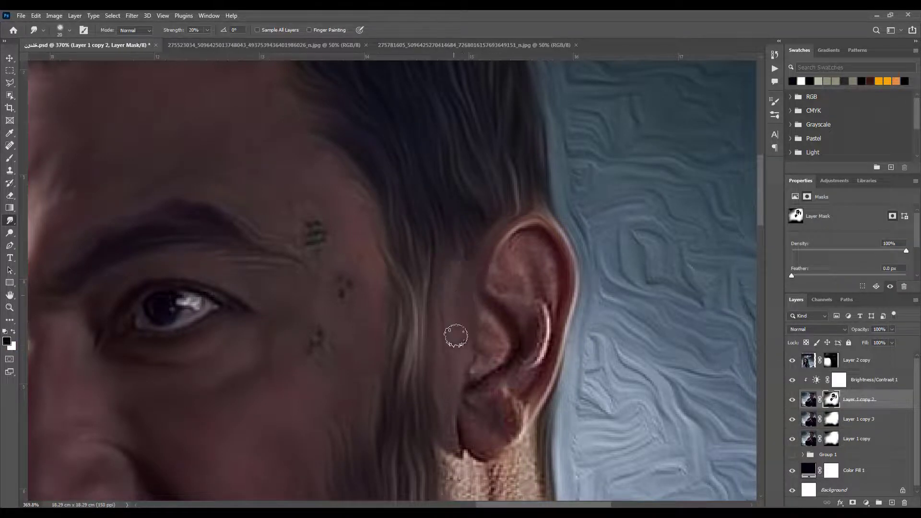
pyautogui.click(9, 158)
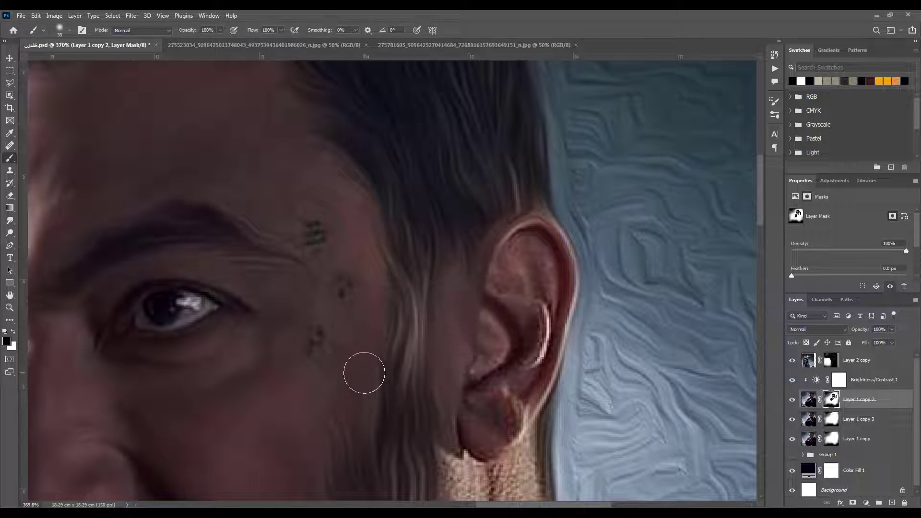
pyautogui.moveTo(333, 415); pyautogui.dragTo(359, 330)
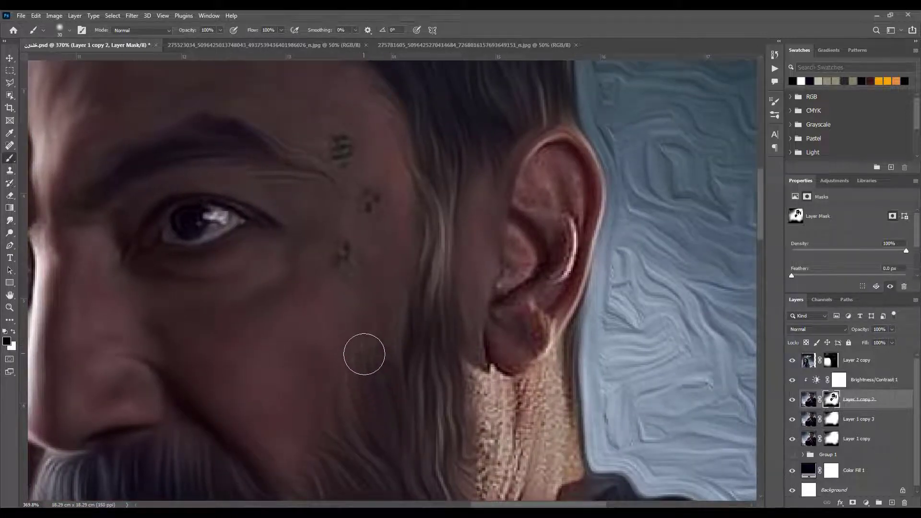
# Smudge the skin in front of the ear and the ear's folds and lobe smooth on Layer 1 copy 3
pyautogui.click(808, 419)
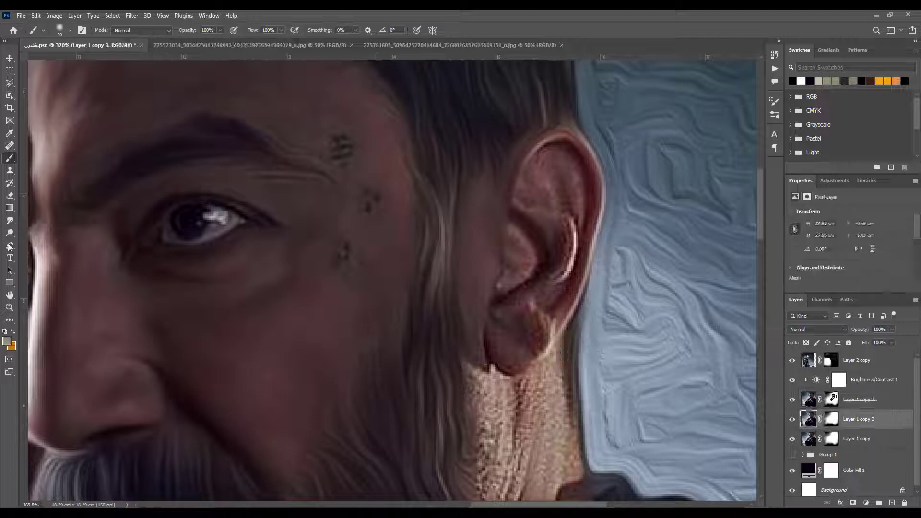
pyautogui.click(10, 221)
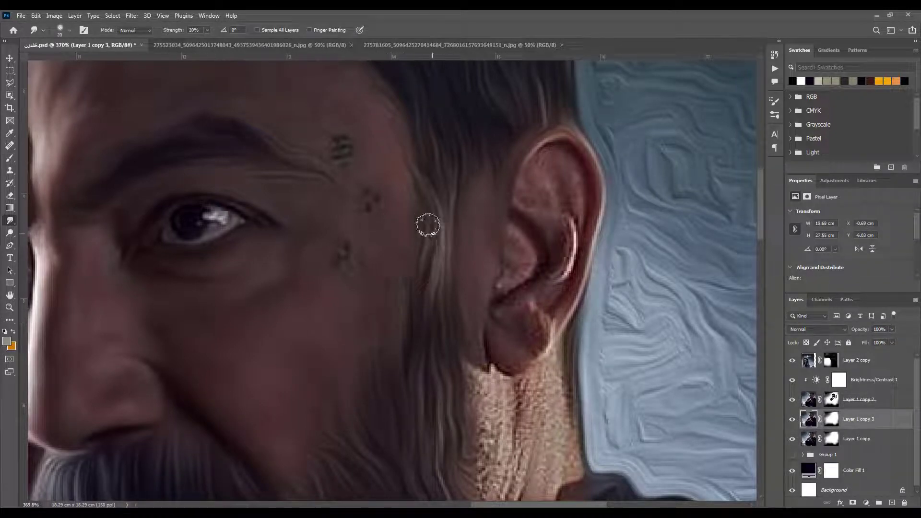
pyautogui.moveTo(544, 239); pyautogui.dragTo(543, 301)
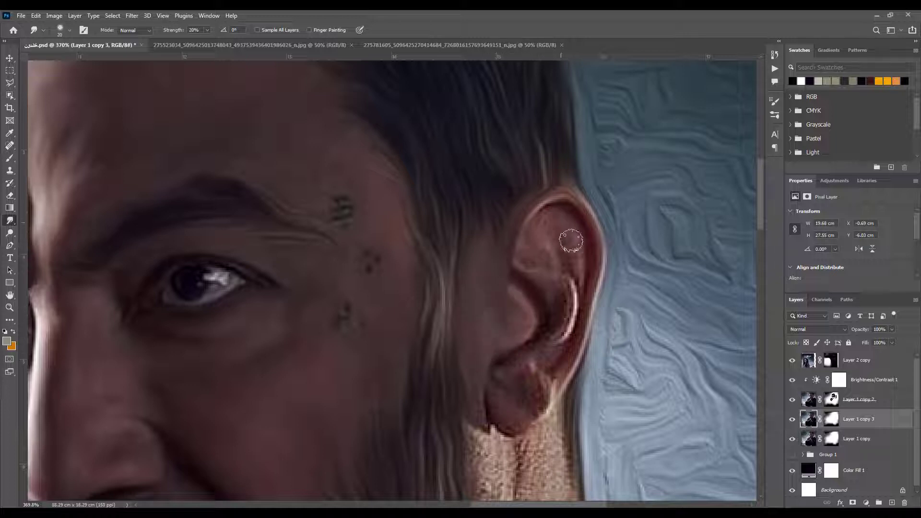
pyautogui.moveTo(562, 277)
pyautogui.mouseDown()
pyautogui.moveTo(567, 334)
pyautogui.moveTo(560, 287)
pyautogui.moveTo(550, 331)
pyautogui.moveTo(526, 361)
pyautogui.moveTo(501, 363)
pyautogui.moveTo(506, 422)
pyautogui.moveTo(517, 408)
pyautogui.moveTo(515, 384)
pyautogui.moveTo(504, 422)
pyautogui.mouseUp()
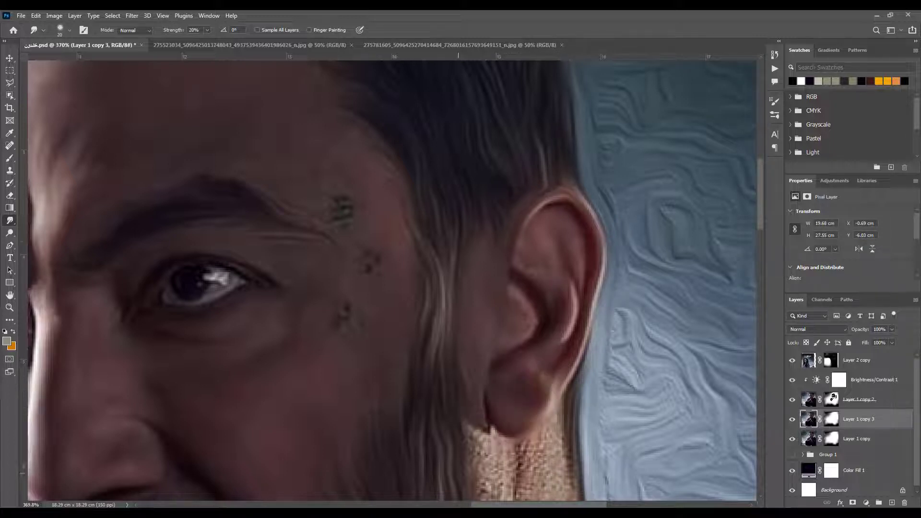
# Smudge the rough skin texture of the neck smooth from below the earlobe down to the collar
pyautogui.scroll(-5, 477, 302)
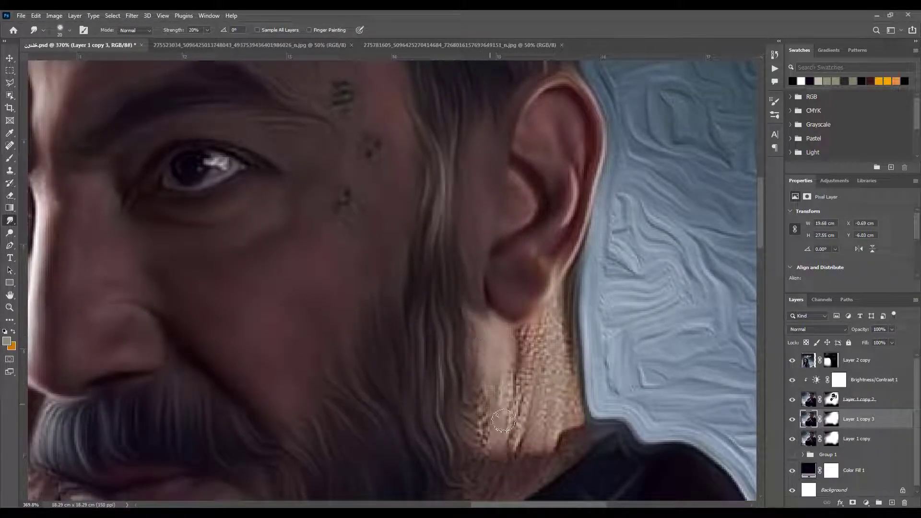
pyautogui.moveTo(503, 420)
pyautogui.mouseDown()
pyautogui.moveTo(524, 339)
pyautogui.moveTo(560, 272)
pyautogui.moveTo(570, 382)
pyautogui.moveTo(531, 361)
pyautogui.moveTo(549, 367)
pyautogui.moveTo(552, 451)
pyautogui.moveTo(576, 418)
pyautogui.moveTo(520, 465)
pyautogui.mouseUp()
pyautogui.scroll(-3, 493, 446)
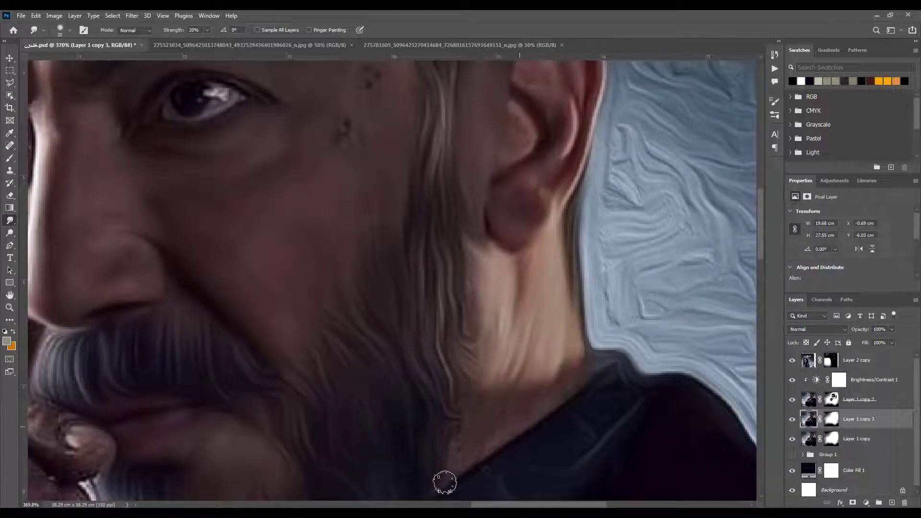
# Smudge the skin smooth at the base of the neck where it meets the coat collar
pyautogui.scroll(-4, 480, 446)
pyautogui.scroll(-1, 568, 311)
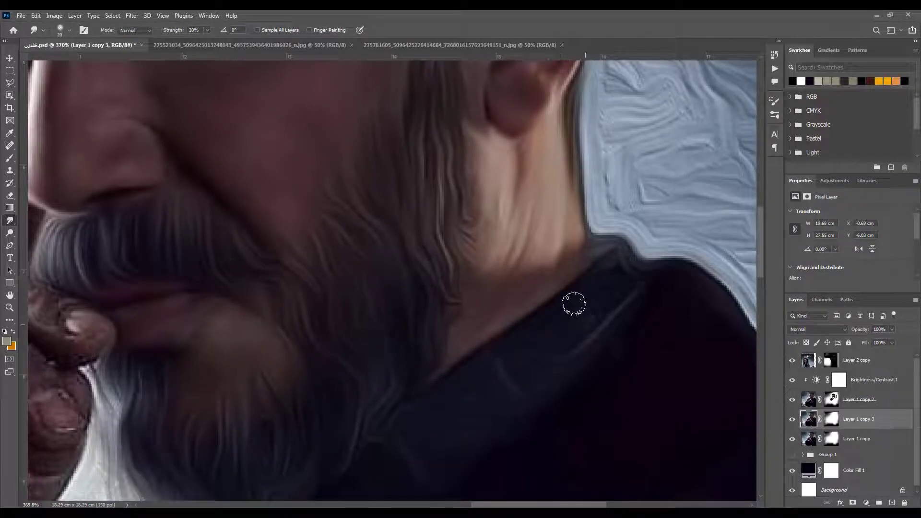
pyautogui.moveTo(414, 453); pyautogui.dragTo(483, 384)
# Smudge the fingers, knuckles and fingernails of the raised hand into smooth painted skin on Layer 1 copy 3
pyautogui.moveTo(120, 264); pyautogui.dragTo(366, 316)
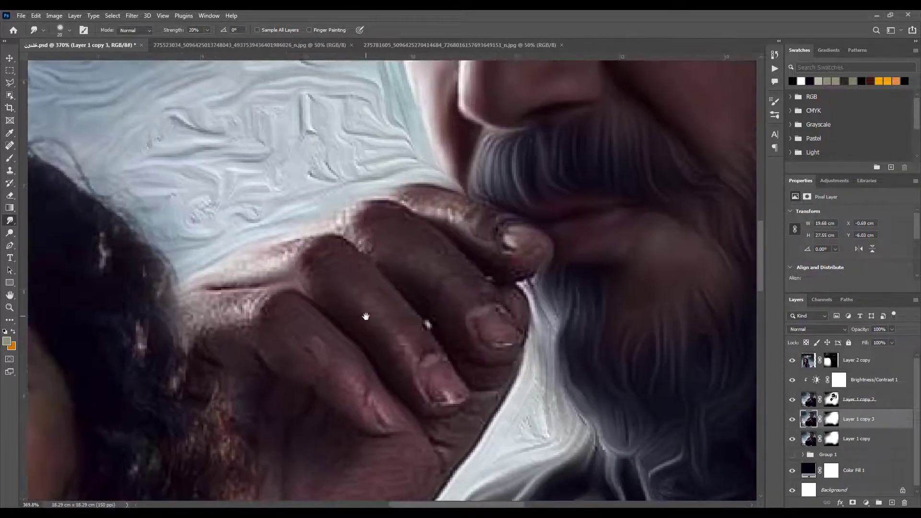
pyautogui.moveTo(397, 197)
pyautogui.mouseDown()
pyautogui.moveTo(469, 209)
pyautogui.moveTo(419, 199)
pyautogui.moveTo(514, 271)
pyautogui.moveTo(515, 232)
pyautogui.moveTo(521, 240)
pyautogui.moveTo(479, 232)
pyautogui.moveTo(514, 225)
pyautogui.mouseUp()
pyautogui.moveTo(348, 220); pyautogui.dragTo(410, 219)
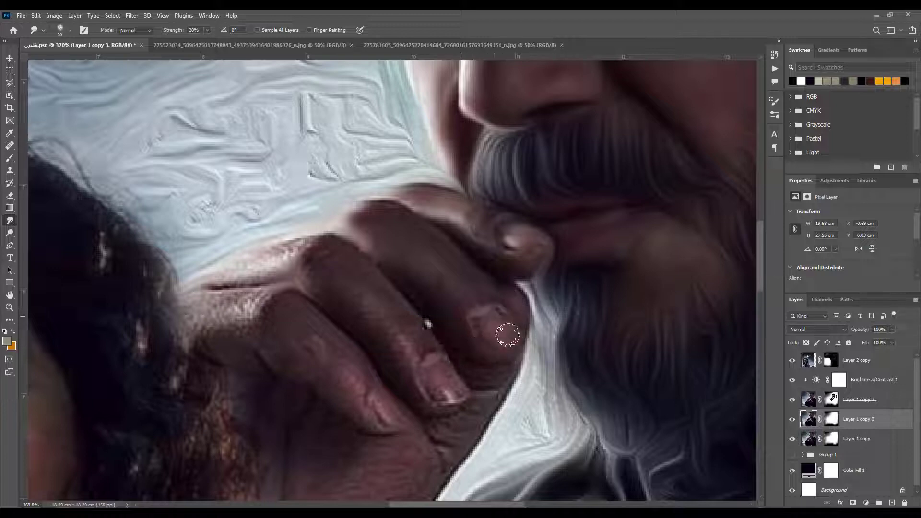
pyautogui.moveTo(301, 260)
pyautogui.mouseDown()
pyautogui.moveTo(219, 277)
pyautogui.moveTo(296, 249)
pyautogui.mouseUp()
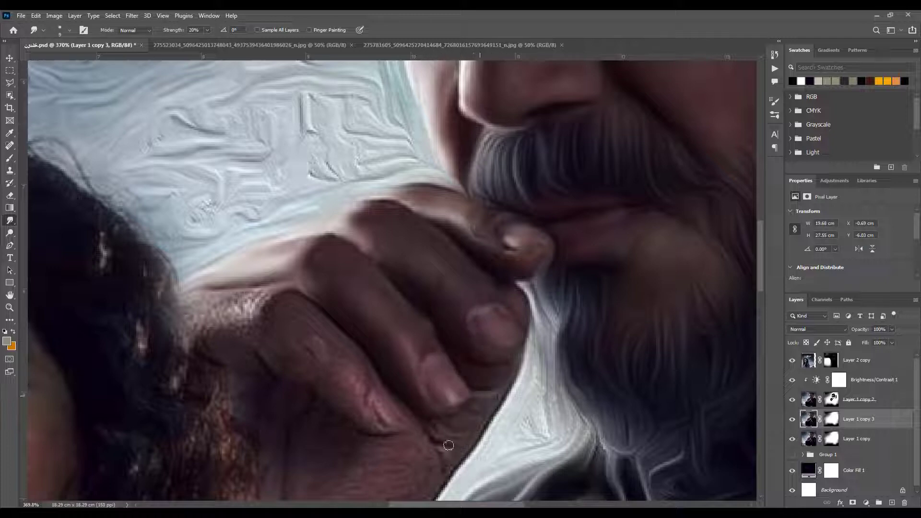
pyautogui.moveTo(461, 421); pyautogui.dragTo(436, 447)
# Smudge the back of the hand and the lowest knuckle smooth with an enlarged smudge brush
pyautogui.press(']')
pyautogui.press(']')
pyautogui.press(']')
pyautogui.moveTo(251, 368)
pyautogui.mouseDown()
pyautogui.moveTo(249, 315)
pyautogui.moveTo(280, 296)
pyautogui.moveTo(169, 338)
pyautogui.moveTo(245, 360)
pyautogui.moveTo(286, 331)
pyautogui.mouseUp()
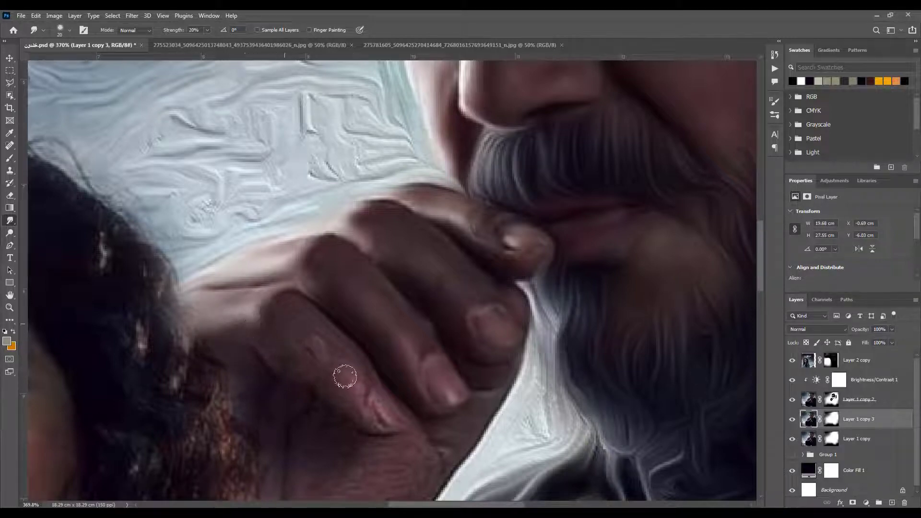
# Use the Brush tool with black on Layer 1 copy 2's mask over the hand's lowest finger
pyautogui.click(832, 401)
pyautogui.press('d')
pyautogui.press('b')
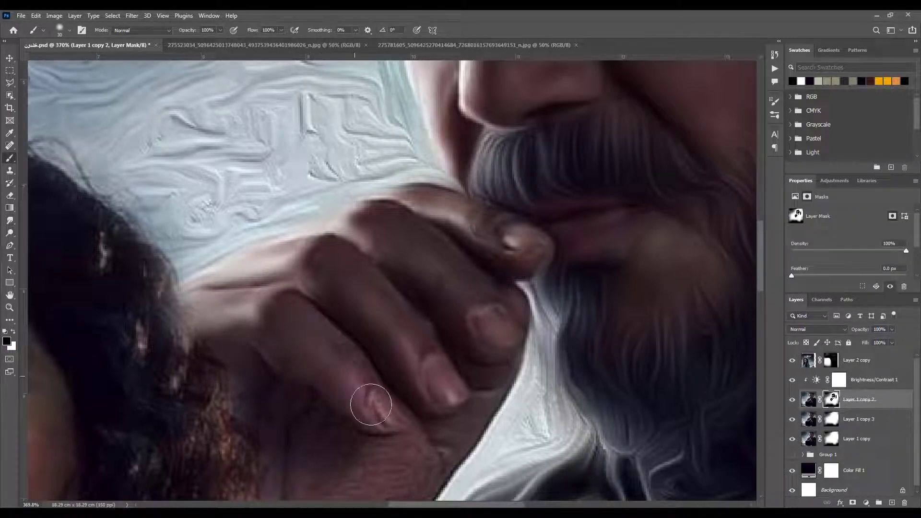
# Smudge the lowest finger and its tip smooth on Layer 1 copy 3
pyautogui.click(809, 419)
pyautogui.click(10, 220)
pyautogui.moveTo(336, 341); pyautogui.dragTo(345, 351)
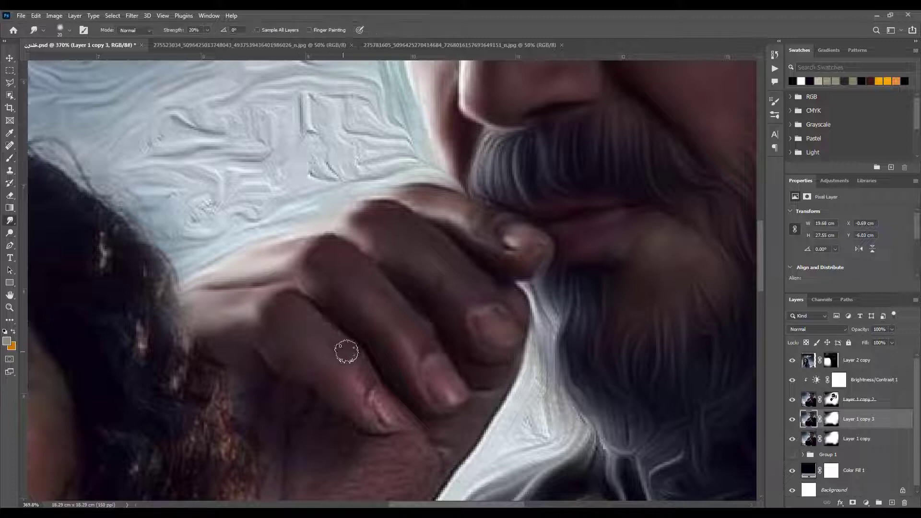
pyautogui.moveTo(383, 415)
pyautogui.mouseDown()
pyautogui.moveTo(354, 422)
pyautogui.moveTo(401, 427)
pyautogui.mouseUp()
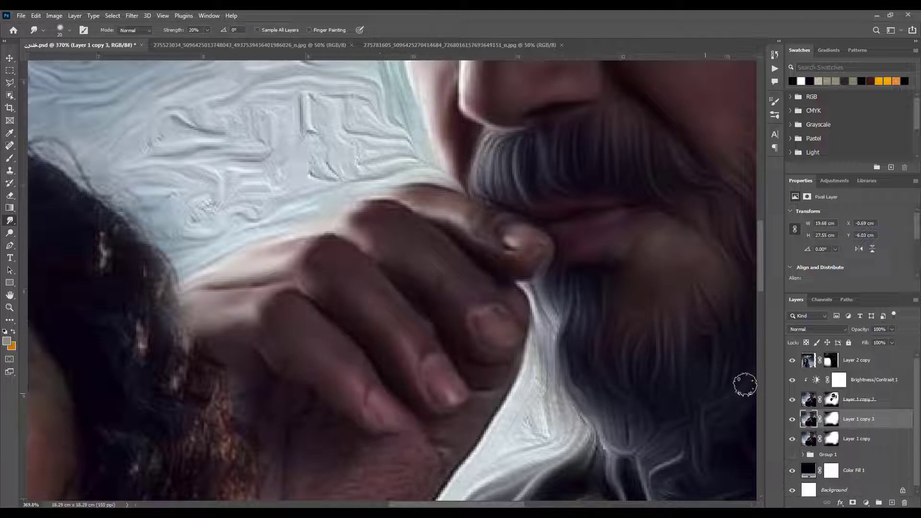
# Use the Brush tool with black on Layer 1 copy 2's mask over the shaded palm below the fingers
pyautogui.click(832, 400)
pyautogui.press('d')
pyautogui.press('b')
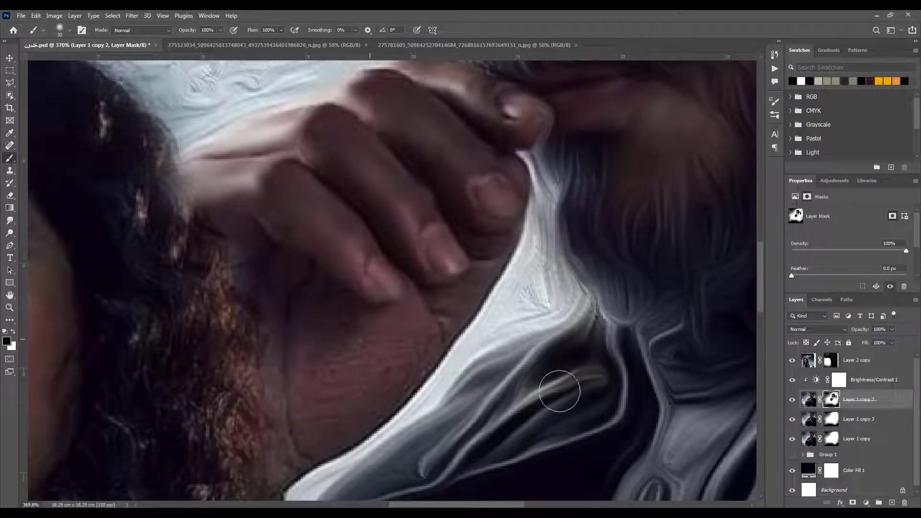
# Smudge the palm and wrist smooth on Layer 1 copy 3, and save the document
pyautogui.hotkey('alt', '[')
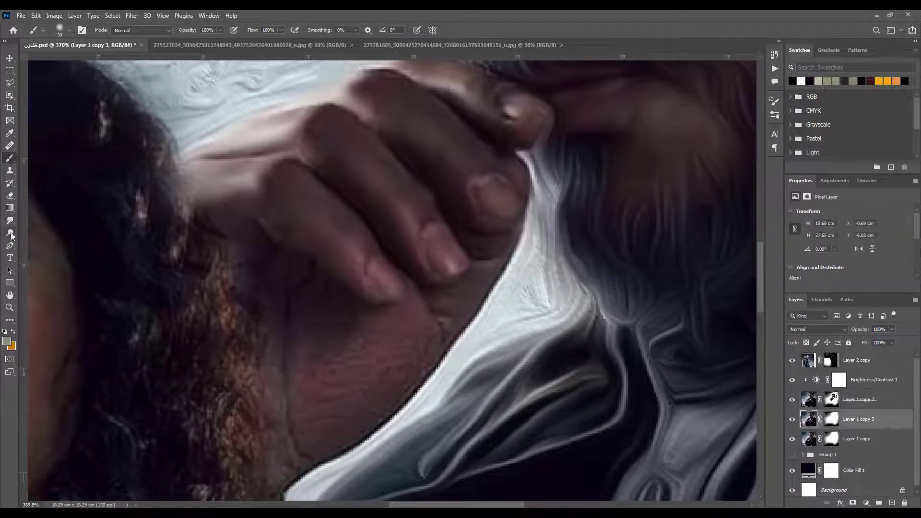
pyautogui.click(10, 220)
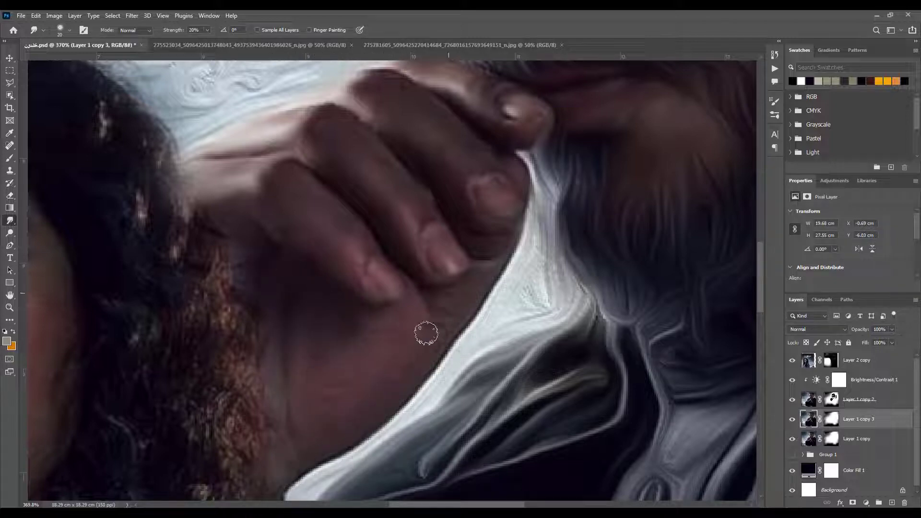
pyautogui.hotkey('ctrl', '0')
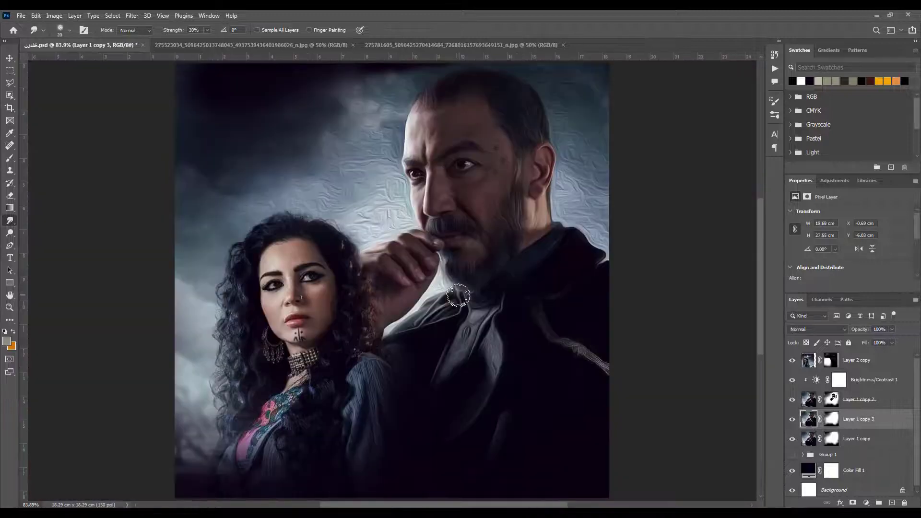
pyautogui.hotkey('ctrl', 's')
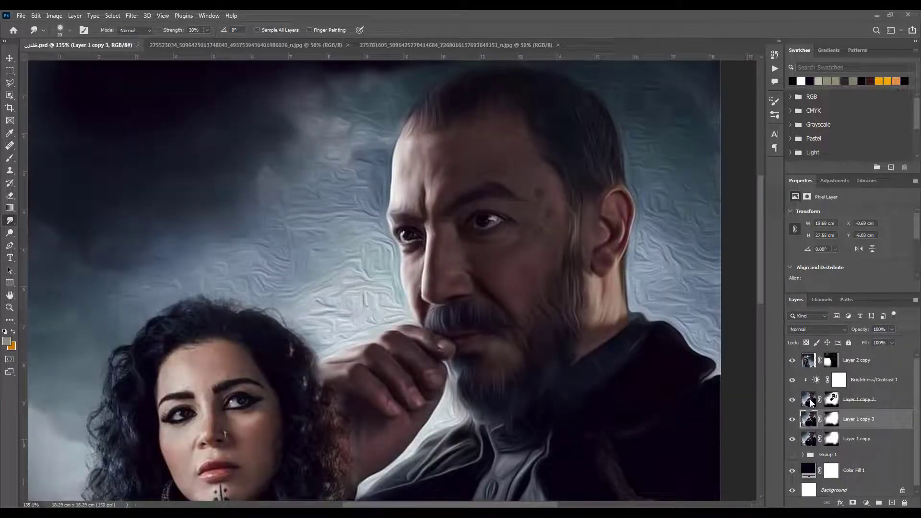
# Smudge the rippled sky in front of the man's face smooth on Layer 1 copy 2 at 11% strength
pyautogui.click(808, 401)
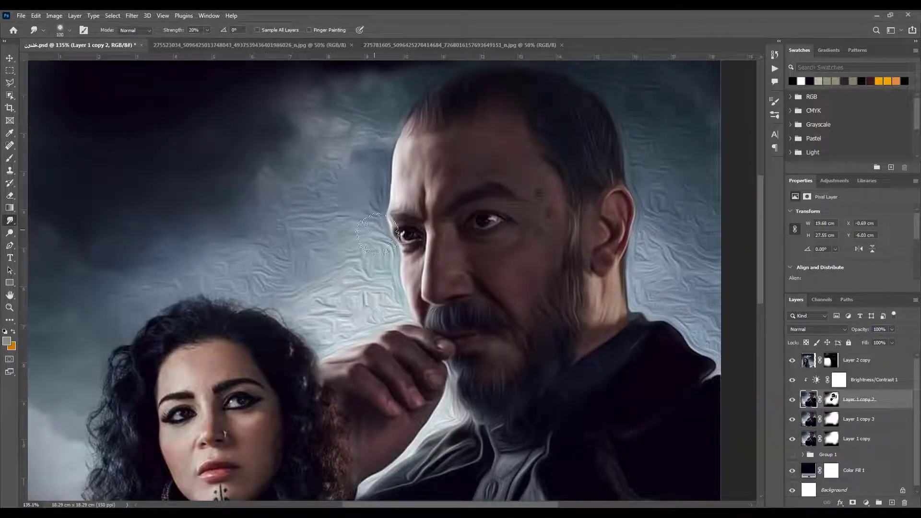
pyautogui.press('1')
pyautogui.press('1')
pyautogui.moveTo(331, 146)
pyautogui.mouseDown()
pyautogui.moveTo(364, 191)
pyautogui.moveTo(304, 221)
pyautogui.moveTo(380, 271)
pyautogui.moveTo(356, 298)
pyautogui.moveTo(362, 311)
pyautogui.moveTo(304, 276)
pyautogui.moveTo(244, 284)
pyautogui.moveTo(229, 188)
pyautogui.moveTo(245, 200)
pyautogui.moveTo(279, 185)
pyautogui.moveTo(271, 144)
pyautogui.moveTo(334, 117)
pyautogui.moveTo(355, 149)
pyautogui.mouseUp()
pyautogui.press('[')
pyautogui.press('[')
pyautogui.press('[')
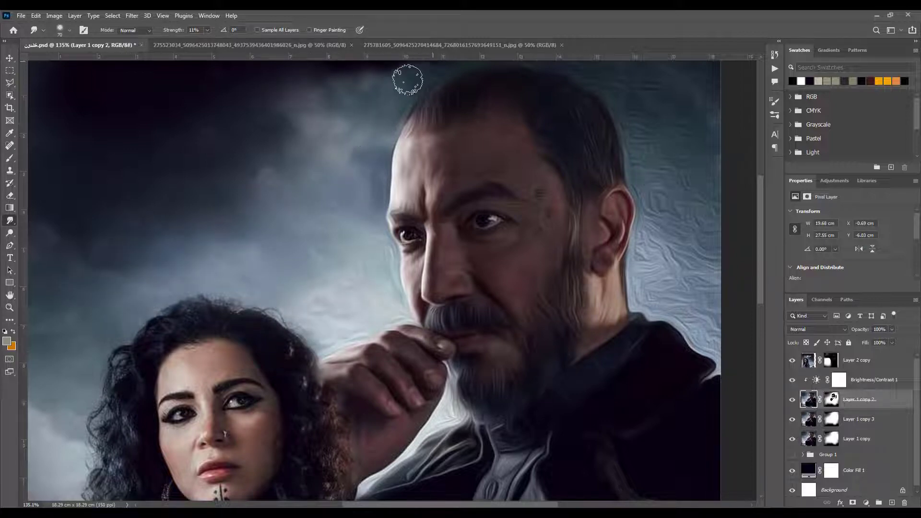
# Smudge the sky behind the man's head down to his shoulder smooth with a 125 px brush
pyautogui.moveTo(400, 163); pyautogui.dragTo(291, 266)
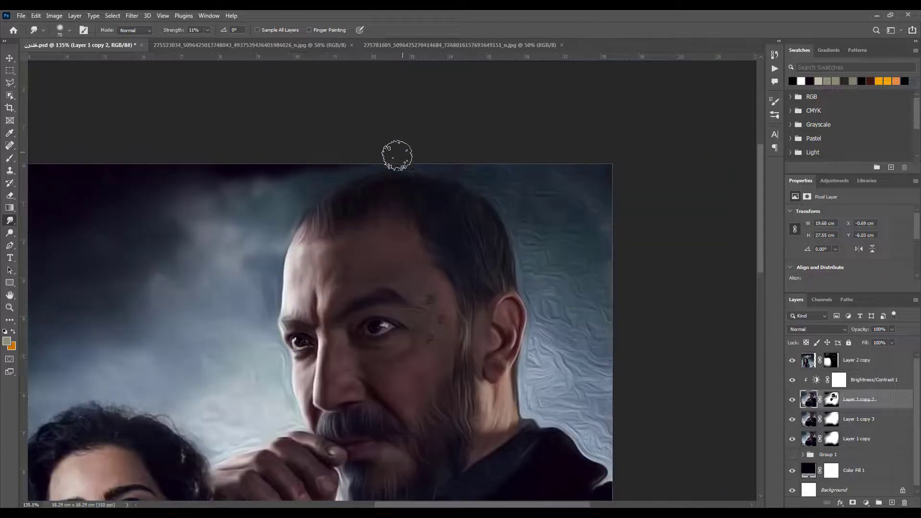
pyautogui.press(']')
pyautogui.press(']')
pyautogui.press(']')
pyautogui.press(']')
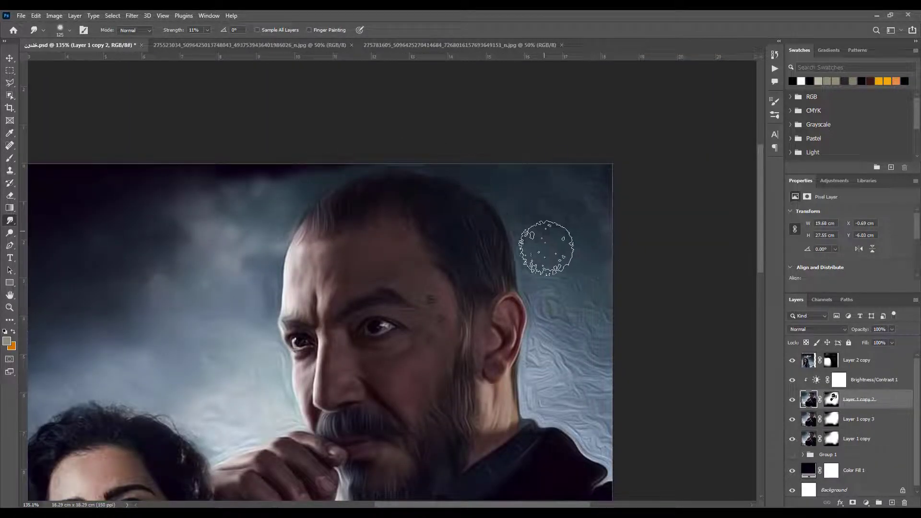
pyautogui.moveTo(596, 376); pyautogui.dragTo(545, 165)
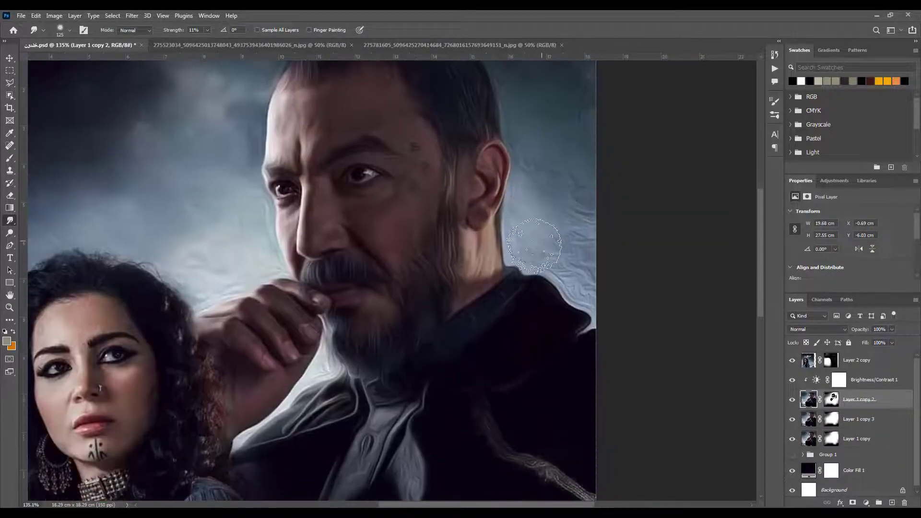
pyautogui.moveTo(467, 293)
pyautogui.mouseDown()
pyautogui.moveTo(528, 150)
pyautogui.moveTo(459, 48)
pyautogui.mouseUp()
pyautogui.moveTo(584, 197); pyautogui.dragTo(583, 300)
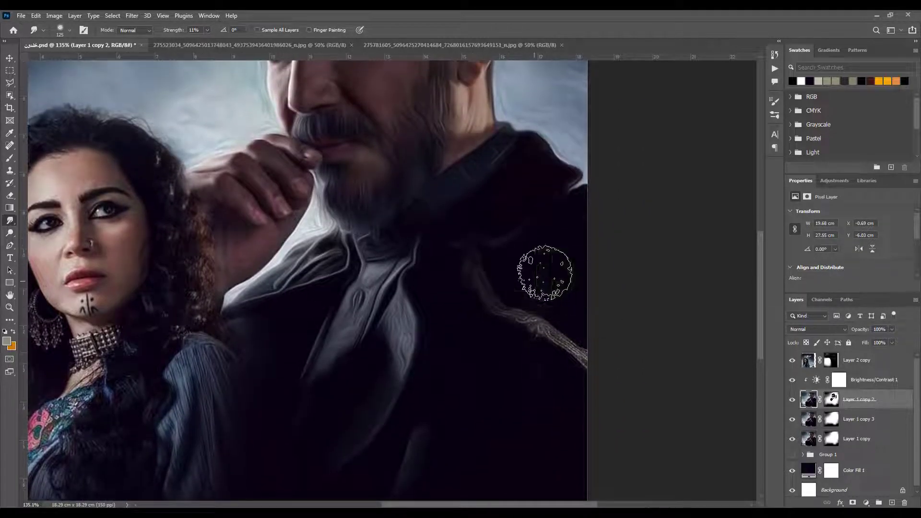
# Smudge the folds of the man's collar and coat front into soft strokes with a smaller brush
pyautogui.press('[')
pyautogui.press('[')
pyautogui.press('[')
pyautogui.press('[')
pyautogui.press('[')
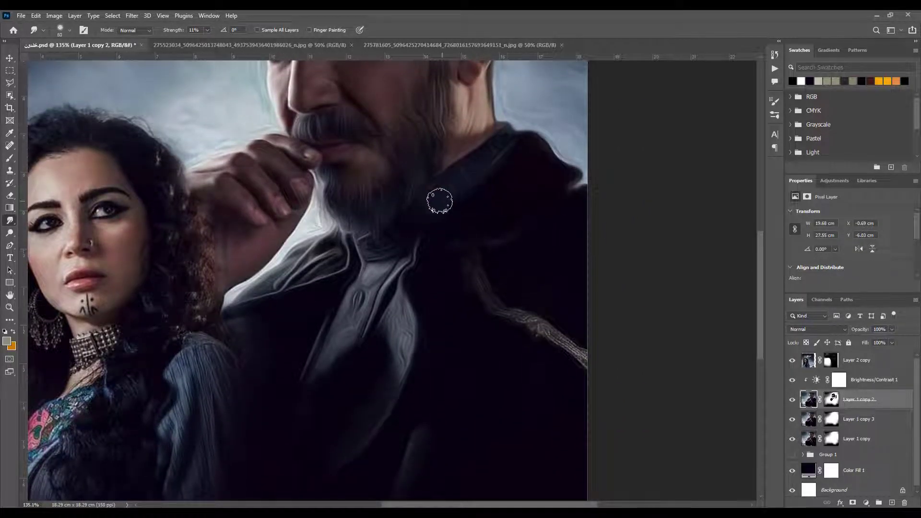
pyautogui.moveTo(322, 259); pyautogui.dragTo(266, 285)
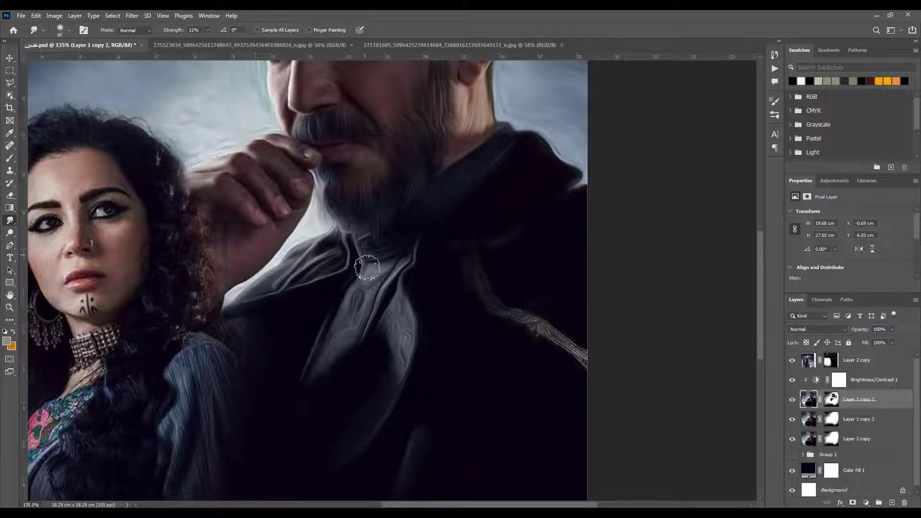
pyautogui.scroll(-2, 411, 329)
pyautogui.hscroll(-1, 411, 329)
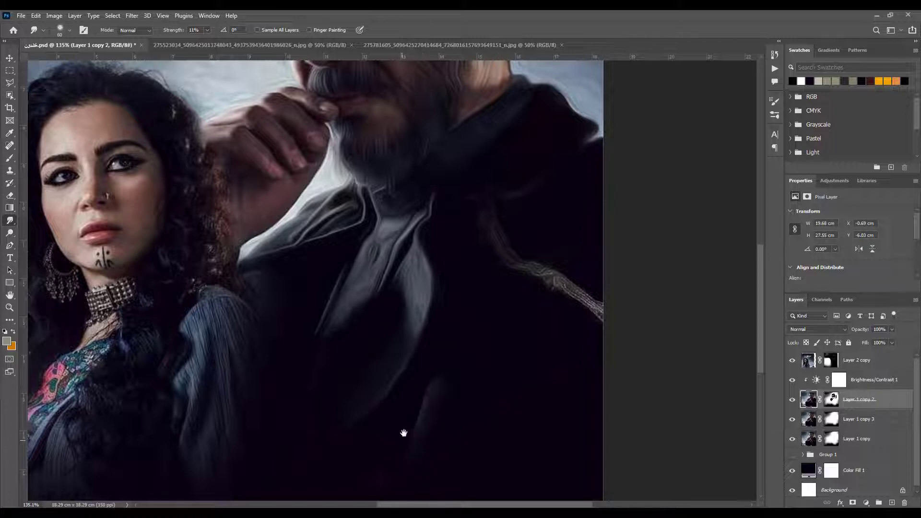
pyautogui.moveTo(404, 433); pyautogui.dragTo(423, 399)
# Use an enlarged black brush on the masks of Layer 1 copy and Layer 1 copy 3 along the poster's lower part
pyautogui.click(831, 438)
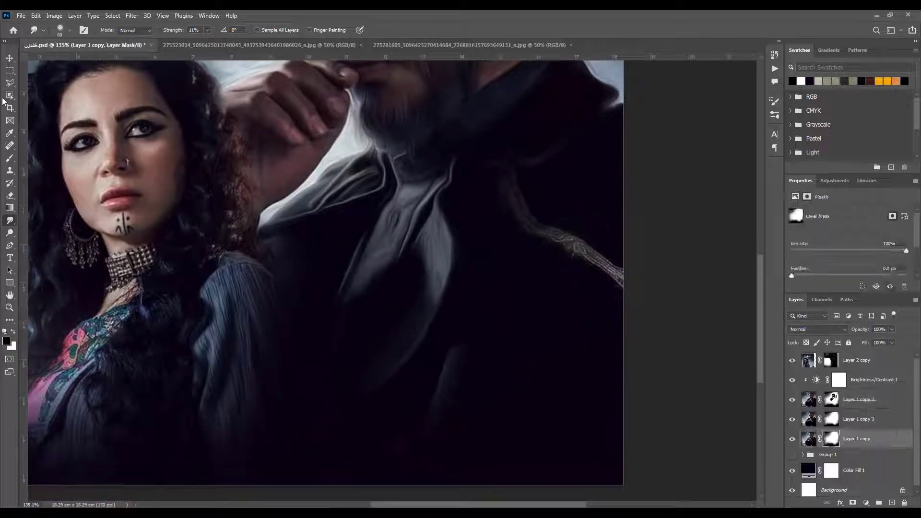
pyautogui.press('d')
pyautogui.press('b')
pyautogui.press(']')
pyautogui.press(']')
pyautogui.press(']')
pyautogui.press(']')
pyautogui.press(']')
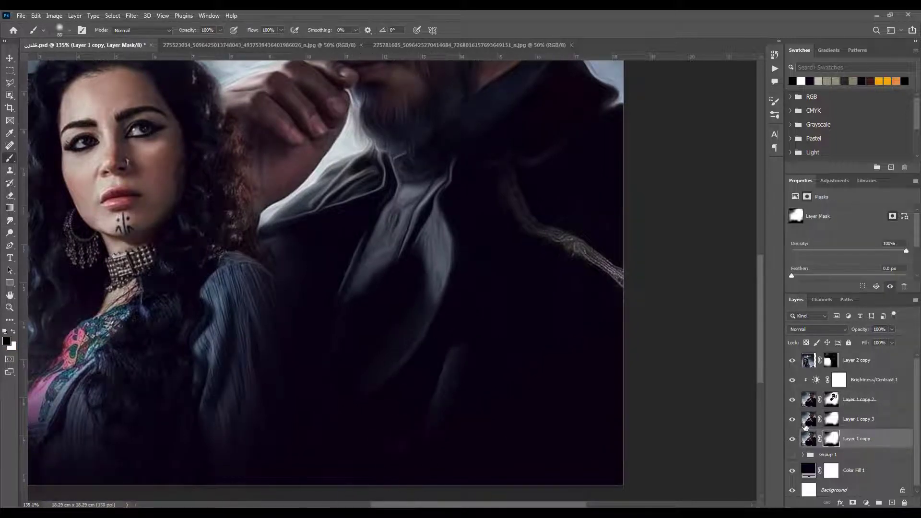
pyautogui.hotkey('alt', ']')
pyautogui.press(']')
pyautogui.press(']')
pyautogui.press(']')
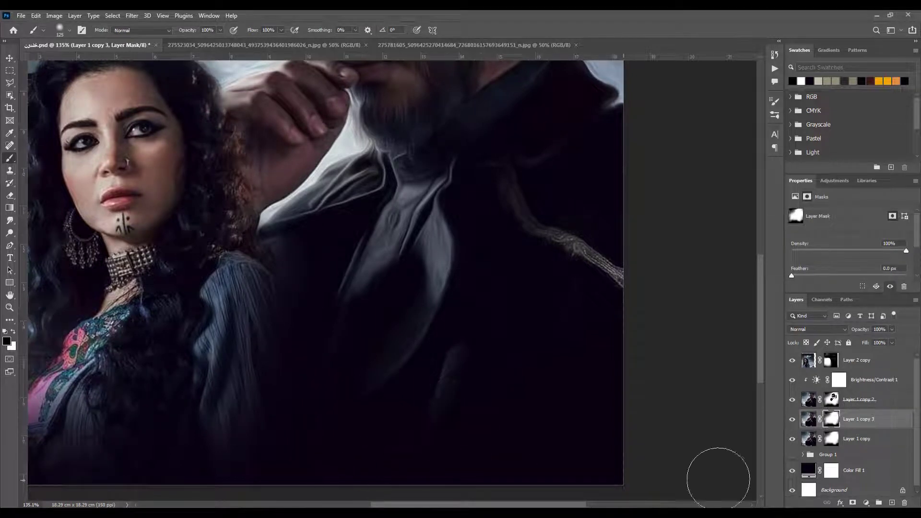
# Paint Layer 1 copy 2's mask white over the lower coat fold and black along the poster's bottom edge
pyautogui.hotkey('alt', ']')
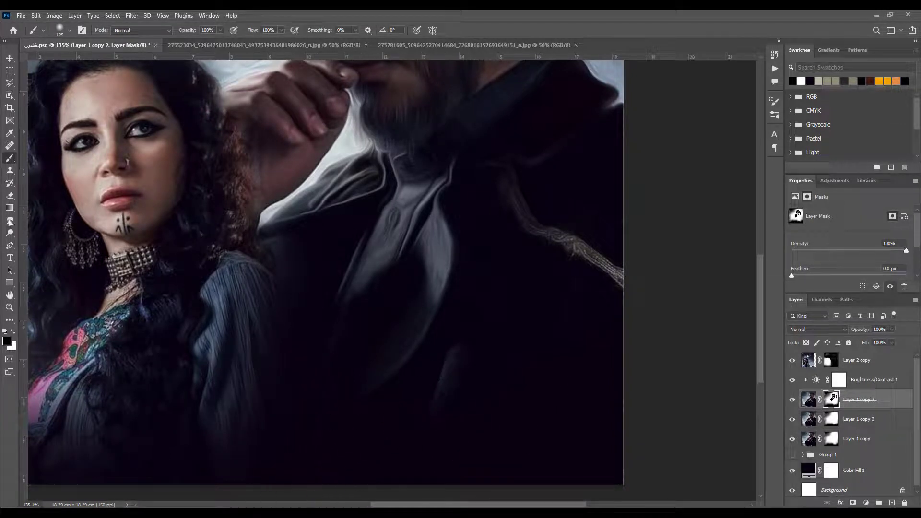
pyautogui.press('x')
pyautogui.moveTo(454, 364)
pyautogui.mouseDown()
pyautogui.moveTo(479, 371)
pyautogui.moveTo(442, 395)
pyautogui.moveTo(483, 358)
pyautogui.moveTo(324, 396)
pyautogui.moveTo(342, 303)
pyautogui.moveTo(516, 329)
pyautogui.moveTo(595, 321)
pyautogui.moveTo(606, 258)
pyautogui.moveTo(554, 247)
pyautogui.moveTo(542, 338)
pyautogui.moveTo(398, 357)
pyautogui.moveTo(453, 397)
pyautogui.mouseUp()
pyautogui.press('x')
pyautogui.moveTo(396, 465); pyautogui.dragTo(335, 471)
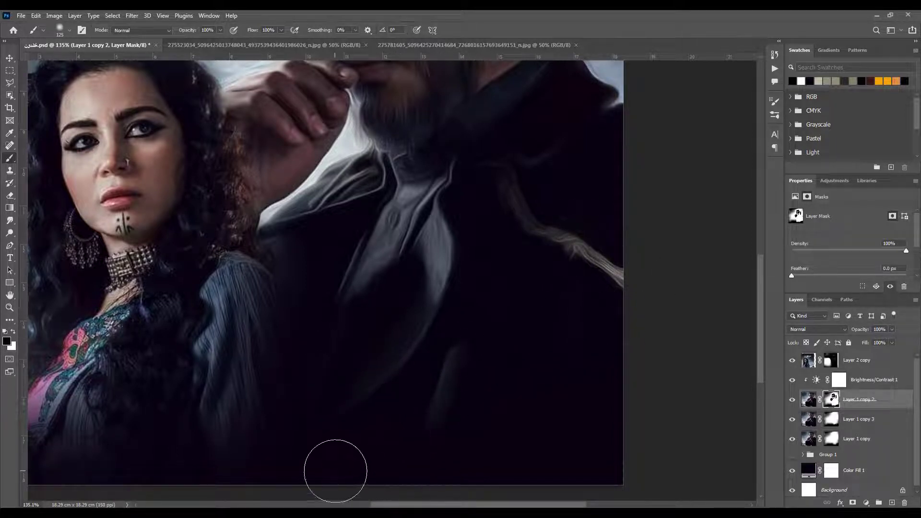
# Smudge the coat's light shoulder trim smooth on Layer 1 copy 2, save the document, and compare with the layer hidden
pyautogui.click(809, 402)
pyautogui.click(10, 221)
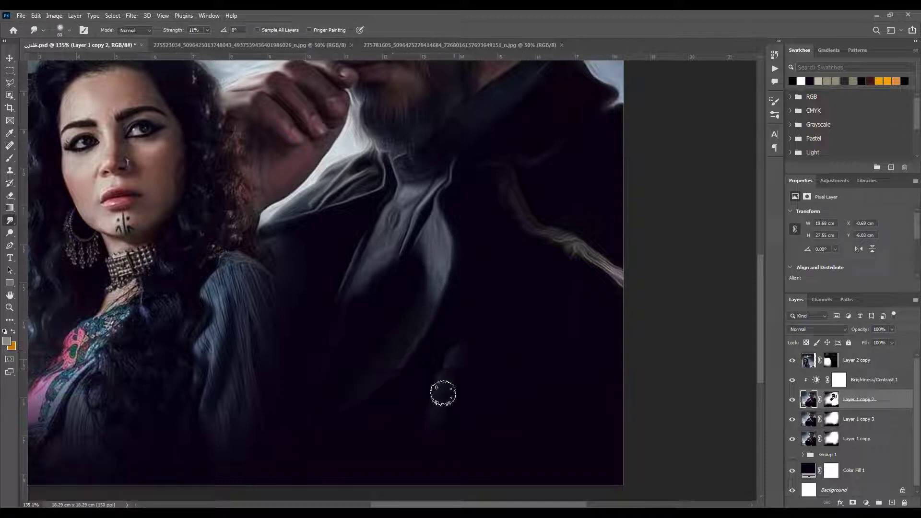
pyautogui.moveTo(516, 192); pyautogui.dragTo(631, 278)
pyautogui.moveTo(485, 196)
pyautogui.mouseDown()
pyautogui.moveTo(558, 267)
pyautogui.moveTo(600, 277)
pyautogui.mouseUp()
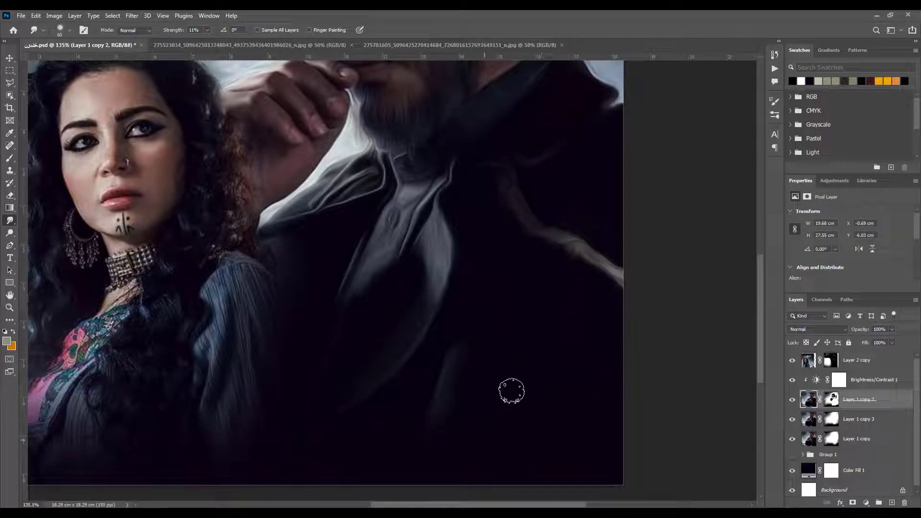
pyautogui.hotkey('ctrl', '0')
pyautogui.hotkey('ctrl', 's')
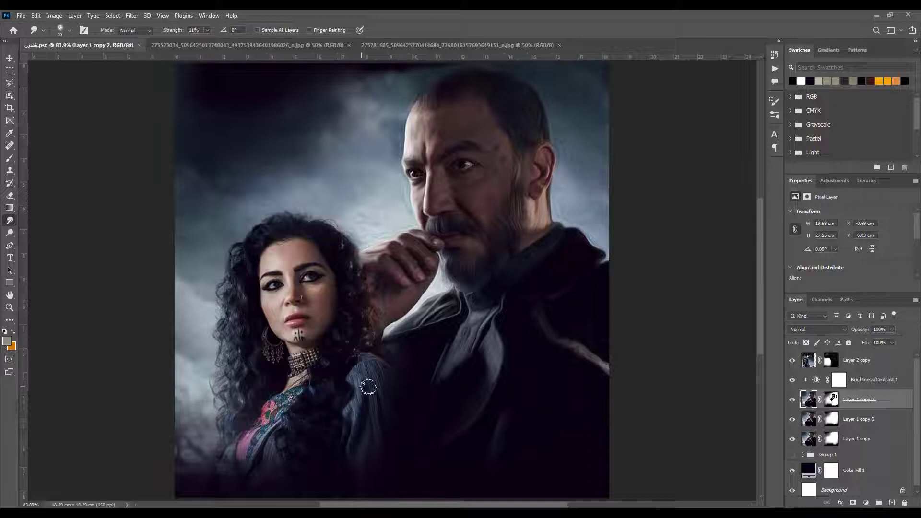
pyautogui.click(792, 400)
pyautogui.click(792, 401)
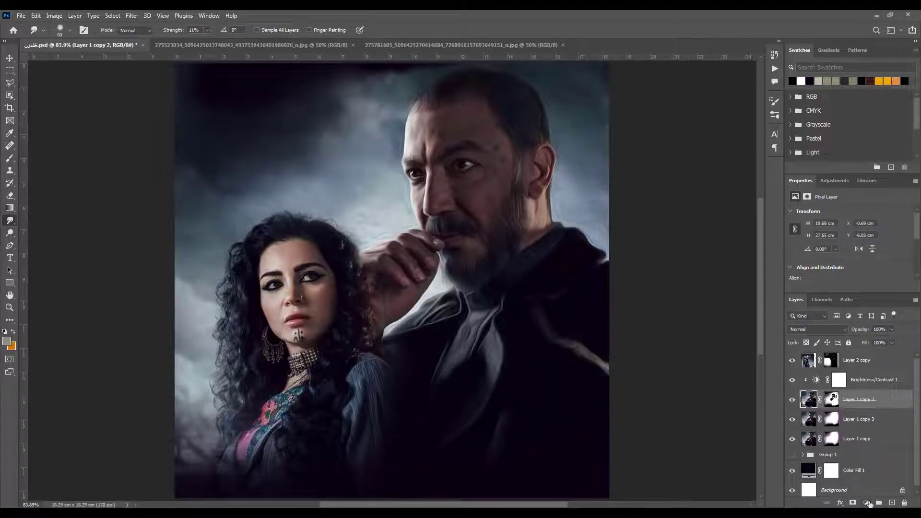
pyautogui.click(866, 502)
pyautogui.click(882, 455)
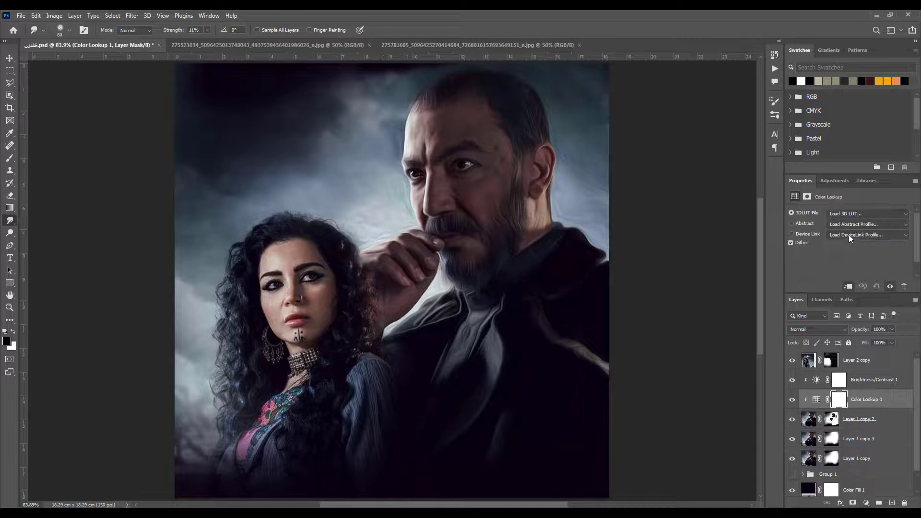
pyautogui.press('Delete')
# Set Brightness/Contrast 1 to brightness 37 and contrast 19, and release it from clipping to the layer below
pyautogui.click(869, 381)
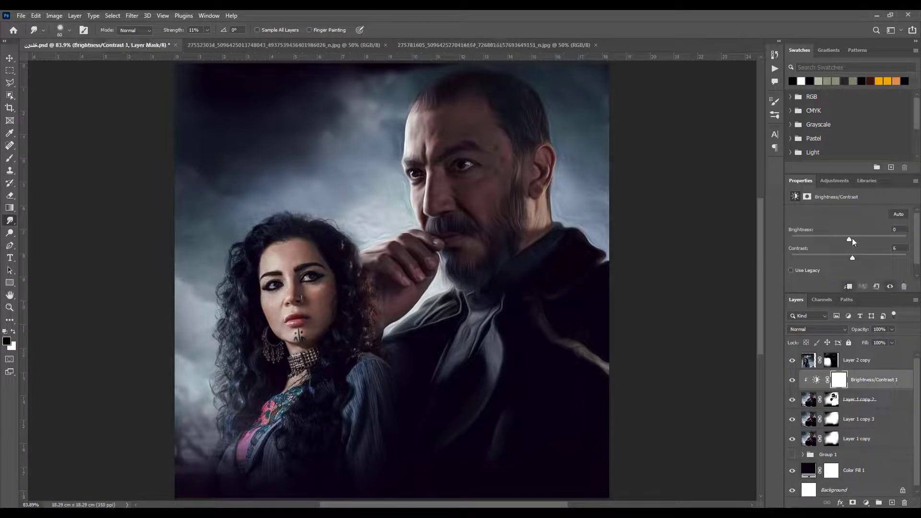
pyautogui.moveTo(852, 239)
pyautogui.mouseDown()
pyautogui.moveTo(860, 240)
pyautogui.moveTo(859, 258)
pyautogui.moveTo(863, 239)
pyautogui.mouseUp()
pyautogui.click(847, 286)
# Add a Color Balance adjustment with midtones at +22 red and +22 blue, and save the document
pyautogui.click(865, 502)
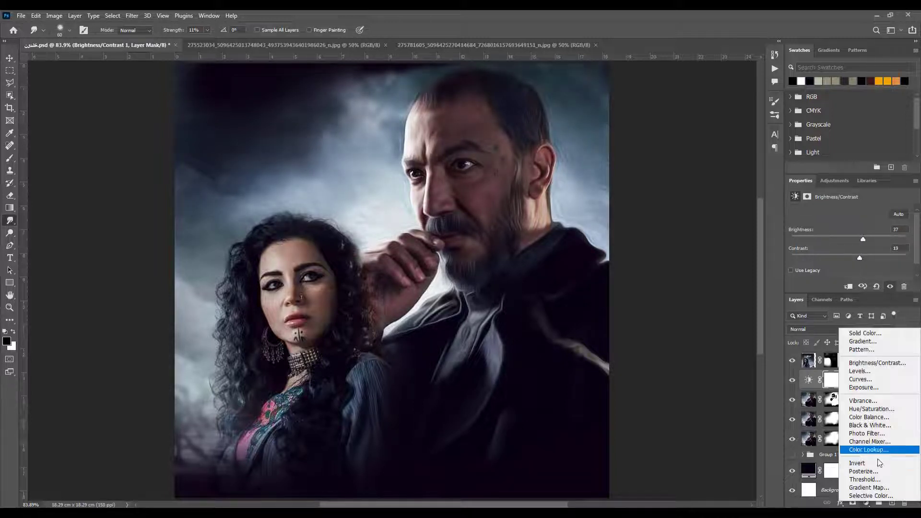
pyautogui.click(862, 418)
pyautogui.moveTo(842, 235); pyautogui.dragTo(841, 233)
pyautogui.moveTo(835, 265); pyautogui.dragTo(842, 266)
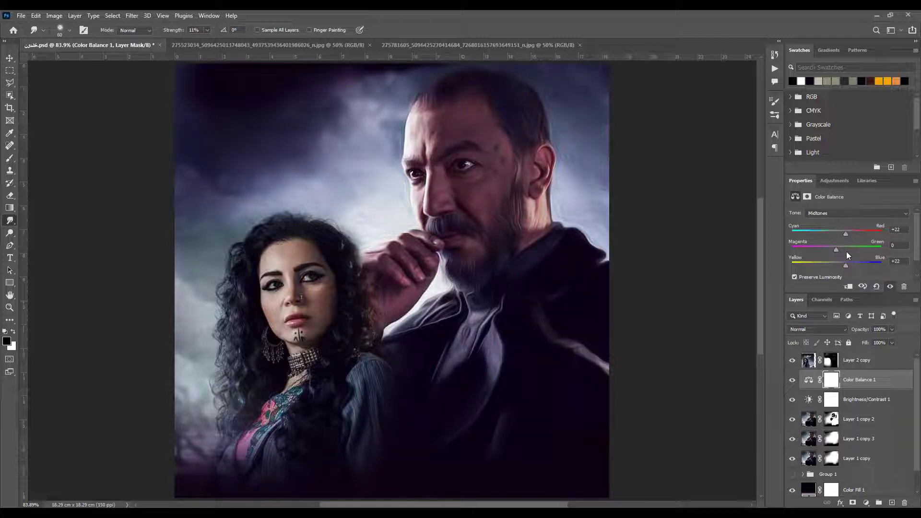
pyautogui.hotkey('ctrl', 's')
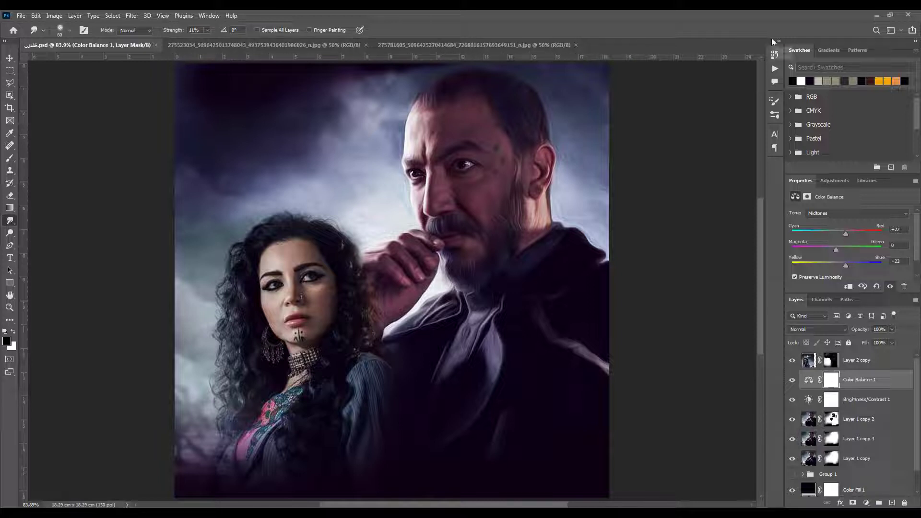
# Duplicate the woman's layer, Layer 2 copy
pyautogui.press('v')
pyautogui.click(319, 307)
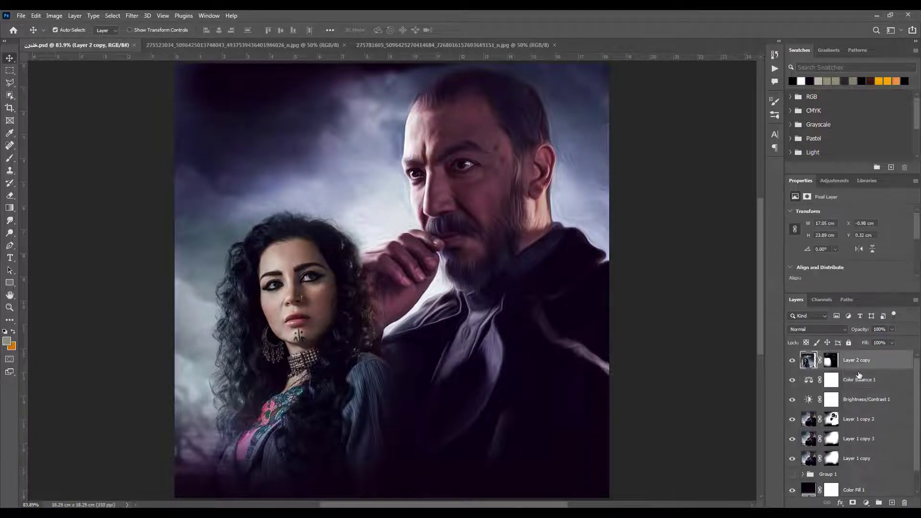
pyautogui.hotkey('ctrl', 'j')
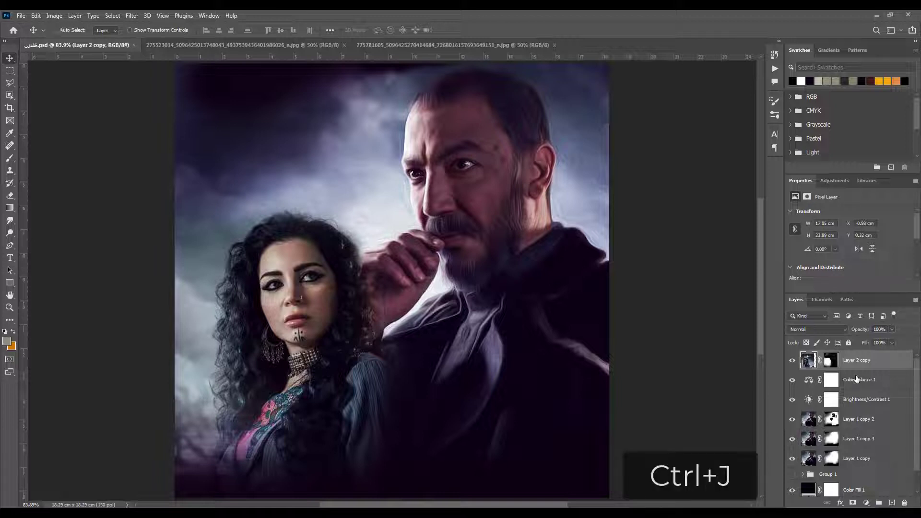
pyautogui.hotkey('ctrl', 'z')
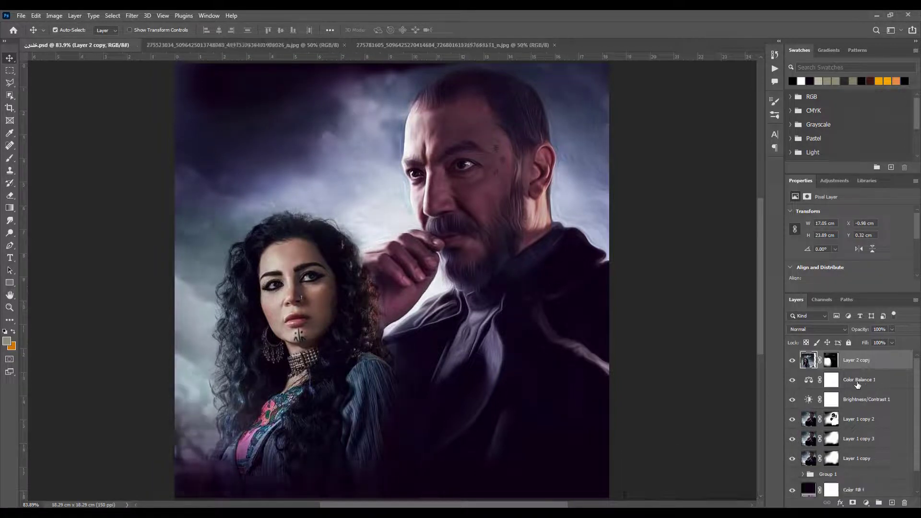
pyautogui.hotkey('ctrl', 'shift', 'z')
# Apply Unsharp Mask to the lower of the woman's two layers, Layer 2 copy
pyautogui.click(130, 15)
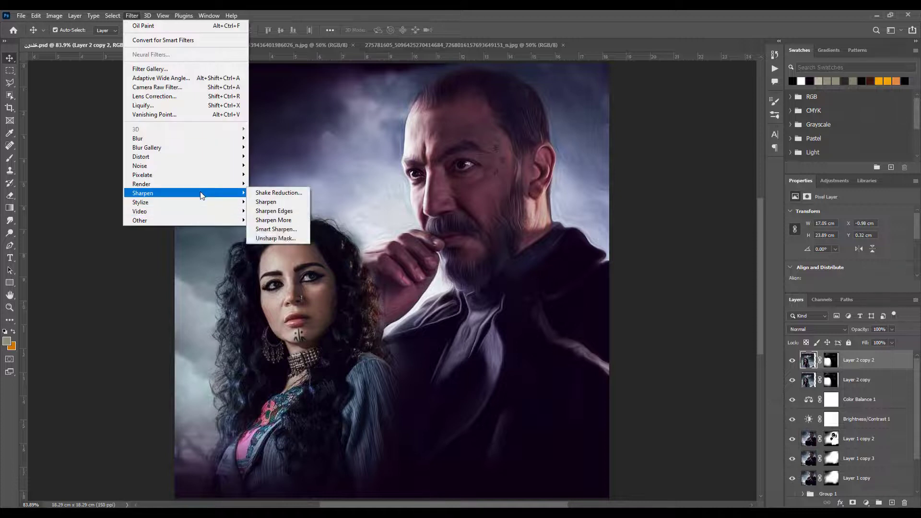
pyautogui.click(860, 382)
pyautogui.click(130, 16)
pyautogui.moveTo(196, 191)
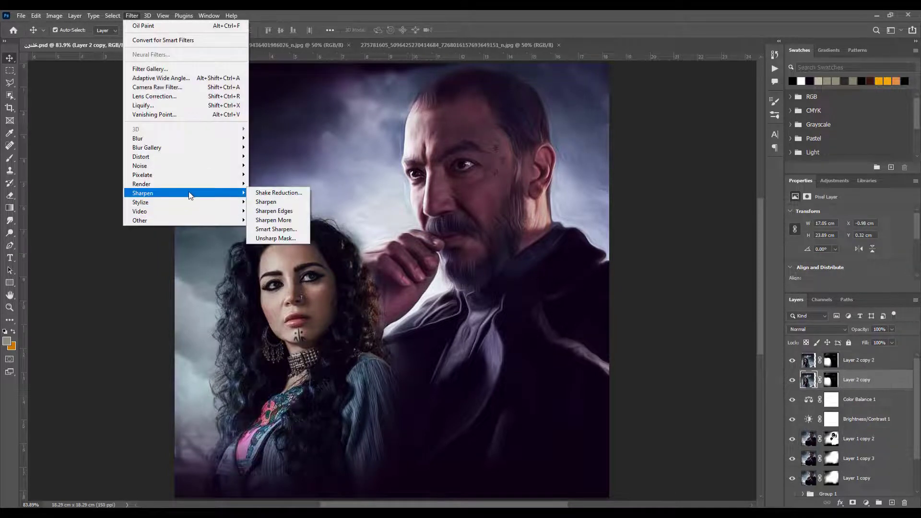
pyautogui.click(269, 238)
pyautogui.click(666, 165)
# Apply Oil Paint to Layer 2 copy 2 with stylization 4.6, cleanliness 6.0, scale 4.0, bristle detail 5.0, lighting angle -60 and shine 1.3
pyautogui.click(850, 363)
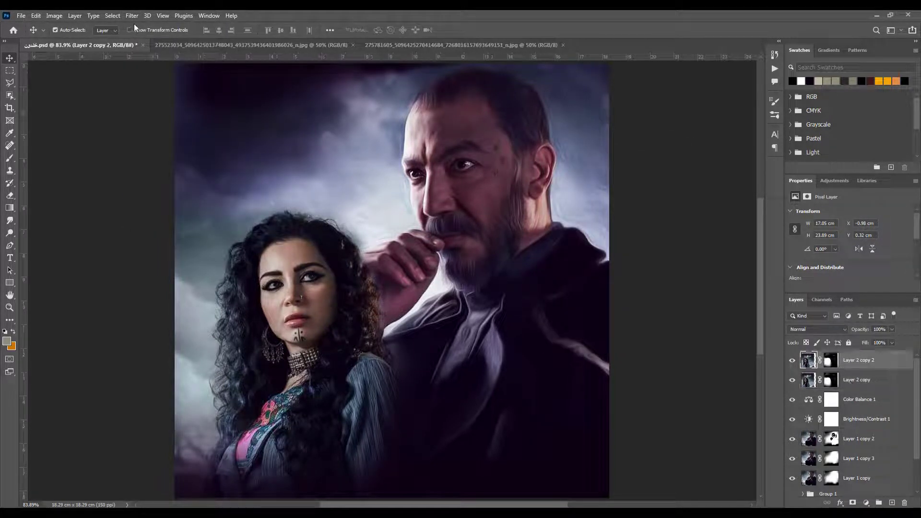
pyautogui.click(132, 16)
pyautogui.moveTo(192, 197)
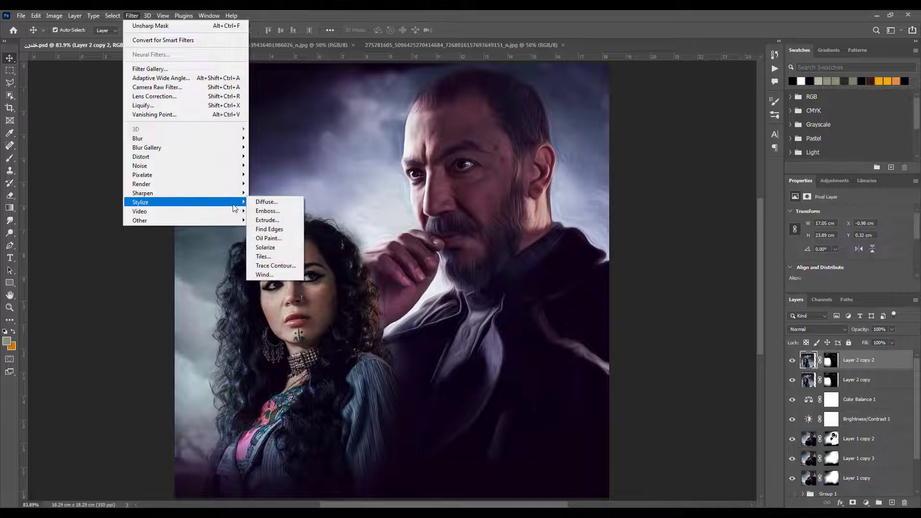
pyautogui.click(262, 238)
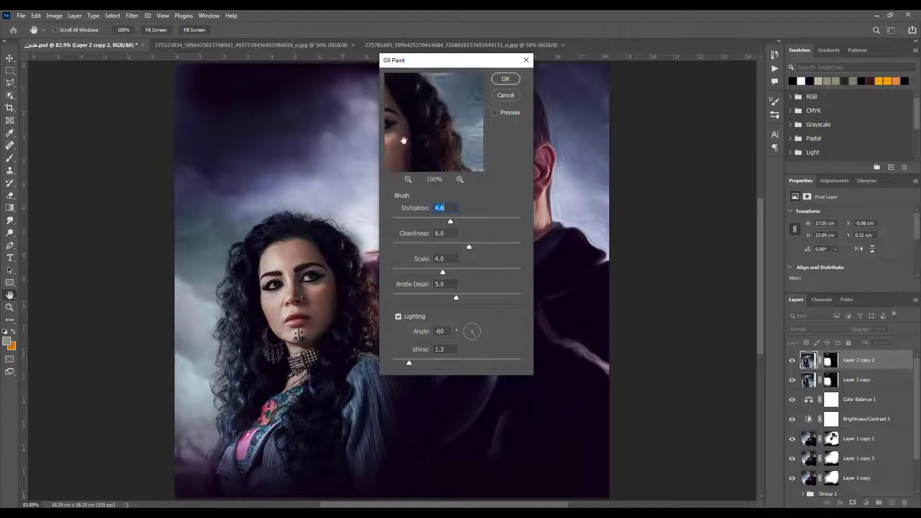
pyautogui.click(499, 82)
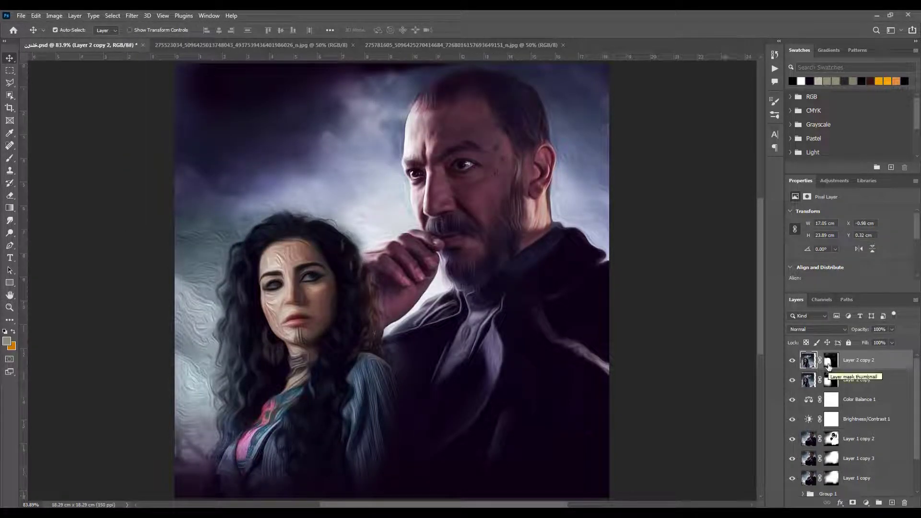
# Paint Layer 2 copy 2's mask black over the woman's forehead and eyes to remove the oil-paint texture there
pyautogui.scroll(2, 347, 375)
pyautogui.scroll(2, 347, 377)
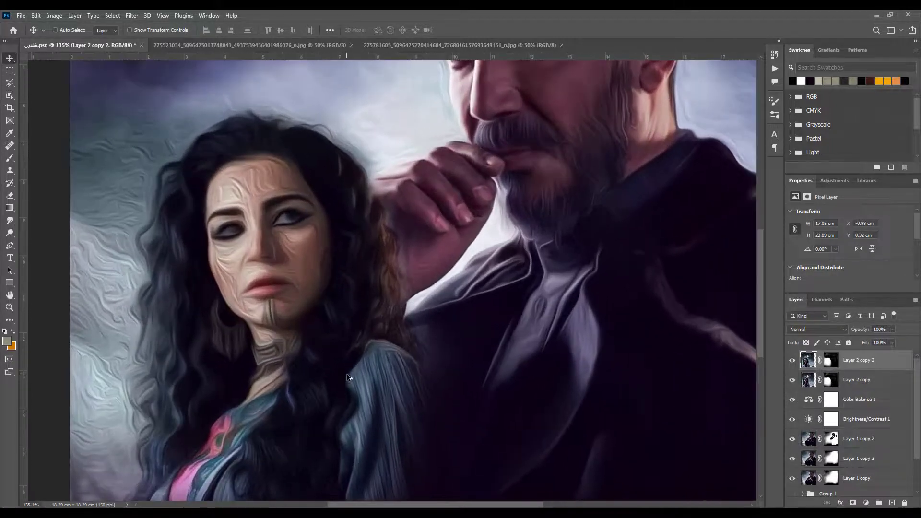
pyautogui.hotkey('ctrl', '\\')
pyautogui.press('b')
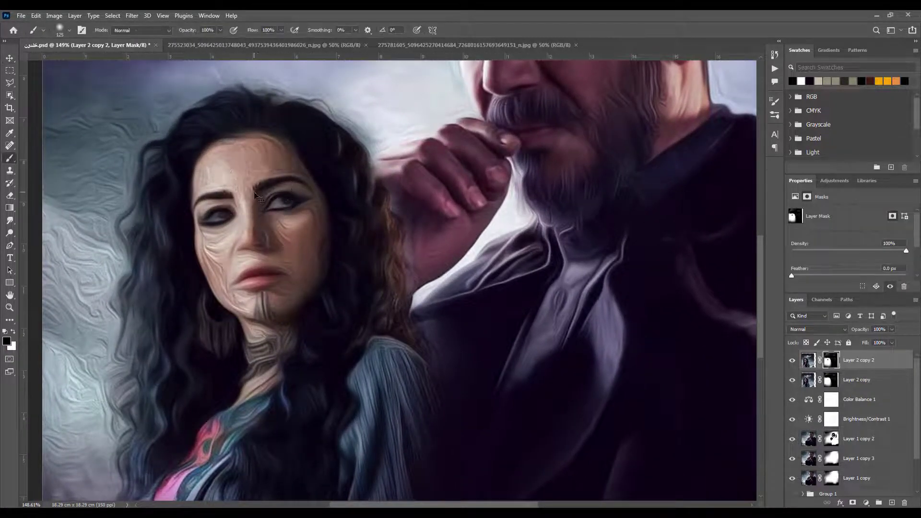
pyautogui.scroll(3, 237, 185)
pyautogui.moveTo(269, 171)
pyautogui.mouseDown()
pyautogui.moveTo(225, 158)
pyautogui.moveTo(312, 154)
pyautogui.moveTo(244, 143)
pyautogui.moveTo(259, 207)
pyautogui.moveTo(352, 152)
pyautogui.moveTo(313, 128)
pyautogui.moveTo(323, 154)
pyautogui.mouseUp()
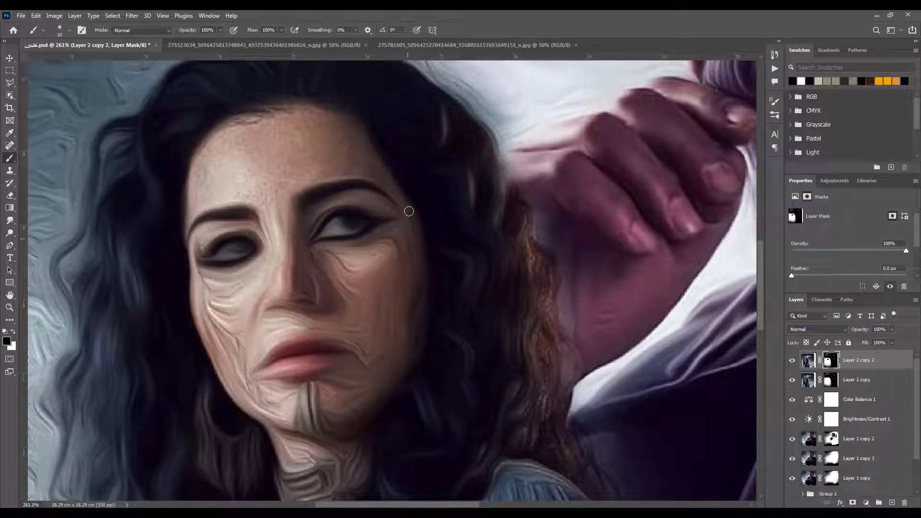
pyautogui.press(']')
pyautogui.press(']')
pyautogui.moveTo(361, 279)
pyautogui.mouseDown()
pyautogui.moveTo(318, 233)
pyautogui.moveTo(369, 214)
pyautogui.moveTo(345, 217)
pyautogui.moveTo(319, 242)
pyautogui.moveTo(289, 236)
pyautogui.moveTo(281, 243)
pyautogui.moveTo(284, 267)
pyautogui.moveTo(220, 248)
pyautogui.moveTo(224, 237)
pyautogui.moveTo(203, 290)
pyautogui.moveTo(263, 263)
pyautogui.mouseUp()
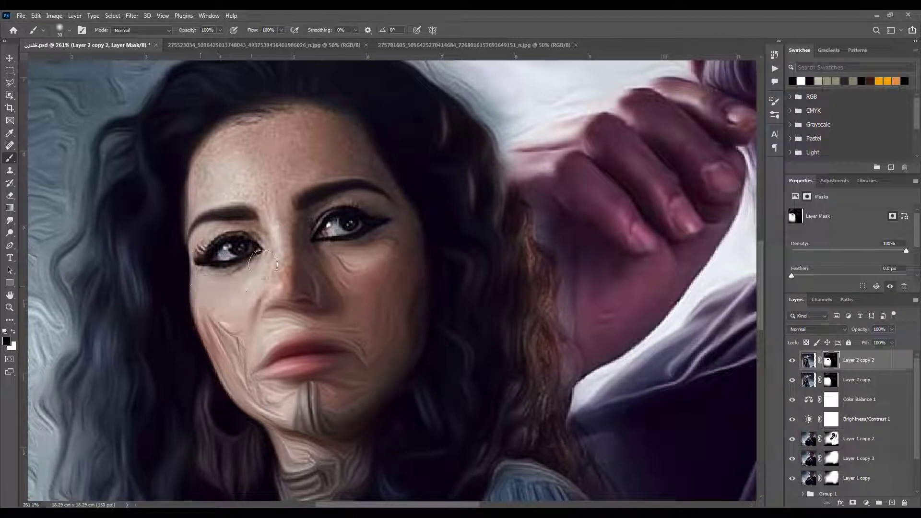
# Paint Layer 2 copy 2's mask black over the woman's nose, cheeks, mouth and chin
pyautogui.press('x')
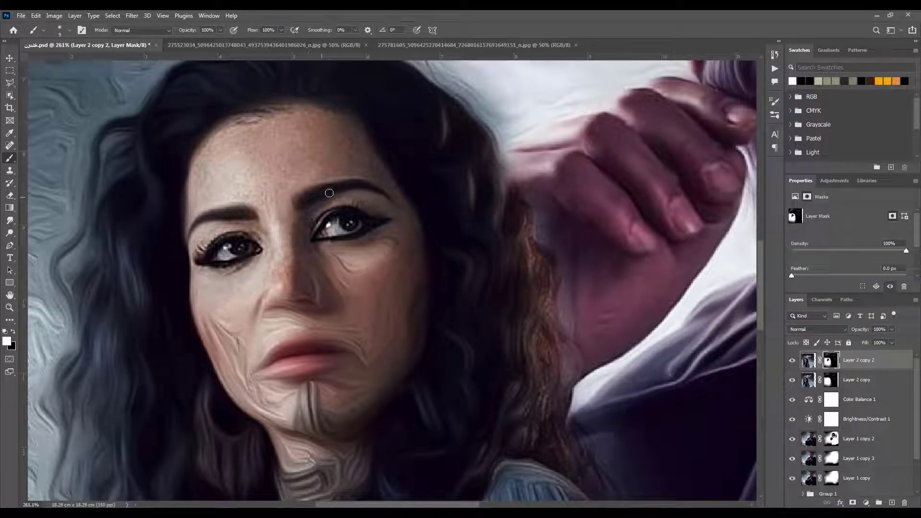
pyautogui.press('x')
pyautogui.press(']')
pyautogui.press(']')
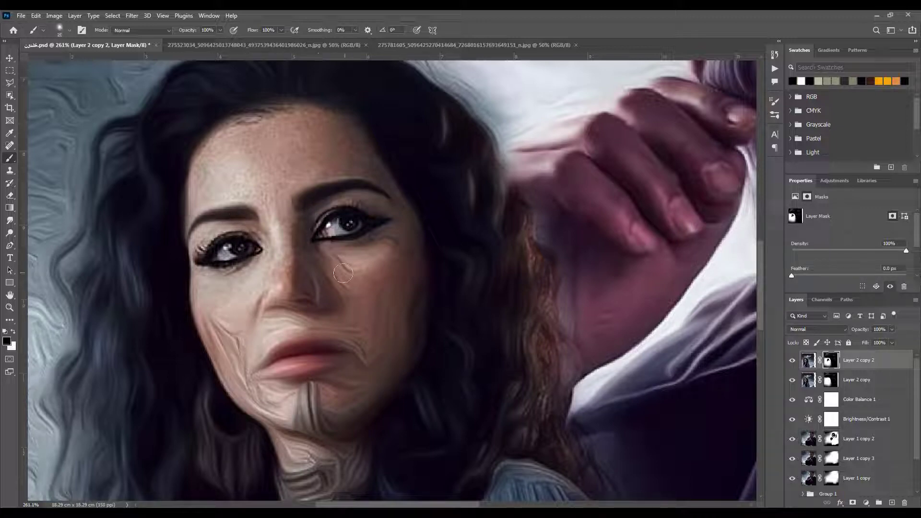
pyautogui.moveTo(314, 262)
pyautogui.mouseDown()
pyautogui.moveTo(314, 290)
pyautogui.moveTo(229, 339)
pyautogui.moveTo(221, 328)
pyautogui.moveTo(238, 335)
pyautogui.moveTo(253, 385)
pyautogui.moveTo(235, 370)
pyautogui.moveTo(270, 410)
pyautogui.moveTo(322, 413)
pyautogui.moveTo(324, 434)
pyautogui.mouseUp()
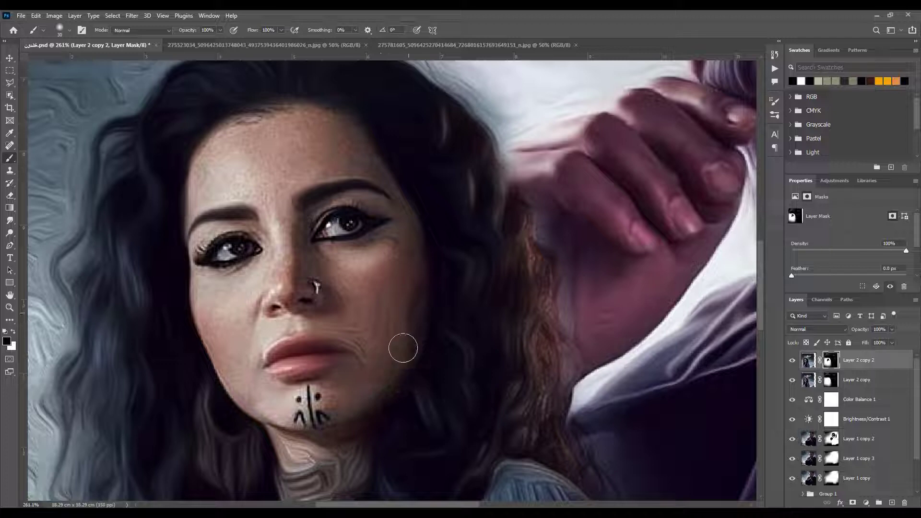
pyautogui.moveTo(358, 334); pyautogui.dragTo(317, 367)
# Paint Layer 2 copy 2's mask black over the neck and choker, and refine the jaw and hair edge with white
pyautogui.moveTo(288, 437)
pyautogui.mouseDown()
pyautogui.moveTo(306, 323)
pyautogui.moveTo(329, 367)
pyautogui.moveTo(356, 341)
pyautogui.moveTo(379, 357)
pyautogui.moveTo(358, 398)
pyautogui.moveTo(306, 383)
pyautogui.moveTo(300, 456)
pyautogui.moveTo(351, 414)
pyautogui.moveTo(290, 460)
pyautogui.moveTo(327, 363)
pyautogui.mouseUp()
pyautogui.press('[')
pyautogui.press('x')
pyautogui.press('x')
pyautogui.press('x')
pyautogui.moveTo(381, 383); pyautogui.dragTo(382, 350)
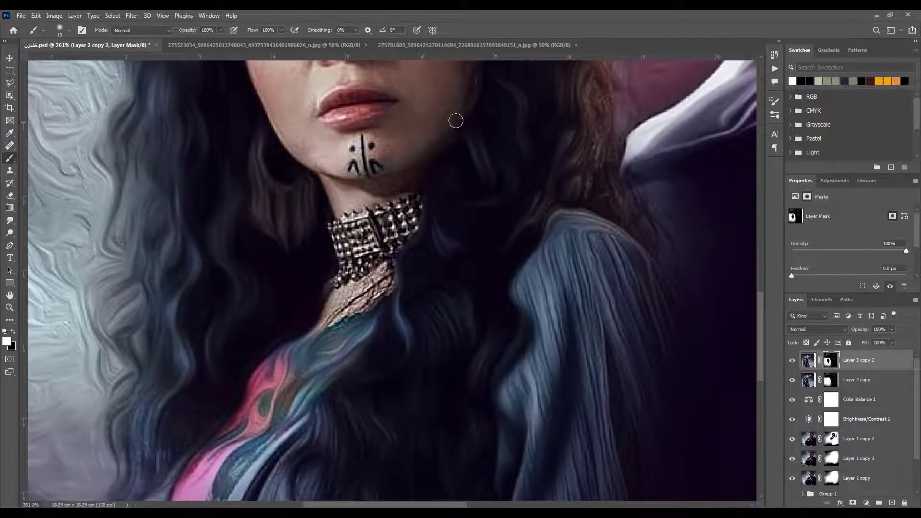
pyautogui.scroll(-4, 455, 121)
pyautogui.moveTo(442, 158); pyautogui.dragTo(445, 329)
# Group Layer 1 copy, Layer 1 copy 3 and Layer 1 copy 2 together
pyautogui.click(808, 364)
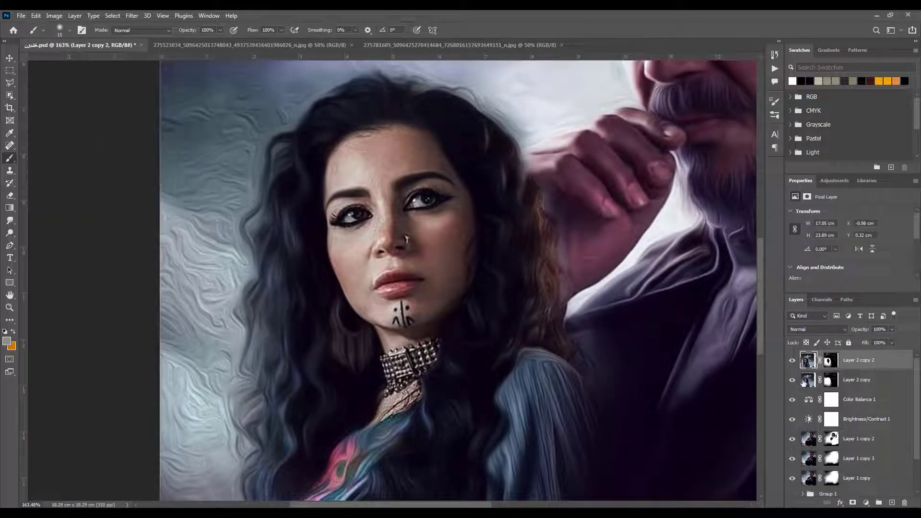
pyautogui.click(858, 438)
pyautogui.keyDown('shift'); pyautogui.click(858, 478); pyautogui.keyUp('shift')
pyautogui.hotkey('ctrl', 'g')
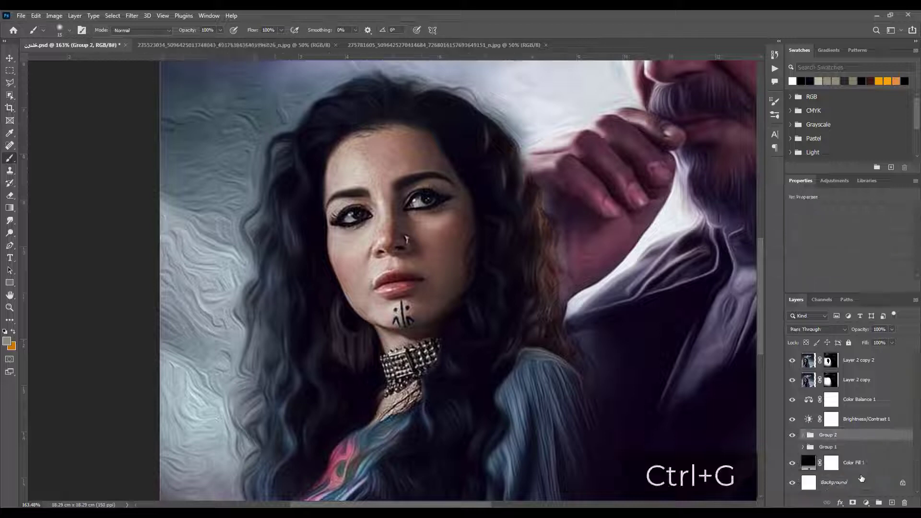
# Clip Brightness/Contrast 1 and Color Balance 1 to Group 2
pyautogui.click(860, 382)
pyautogui.click(861, 420)
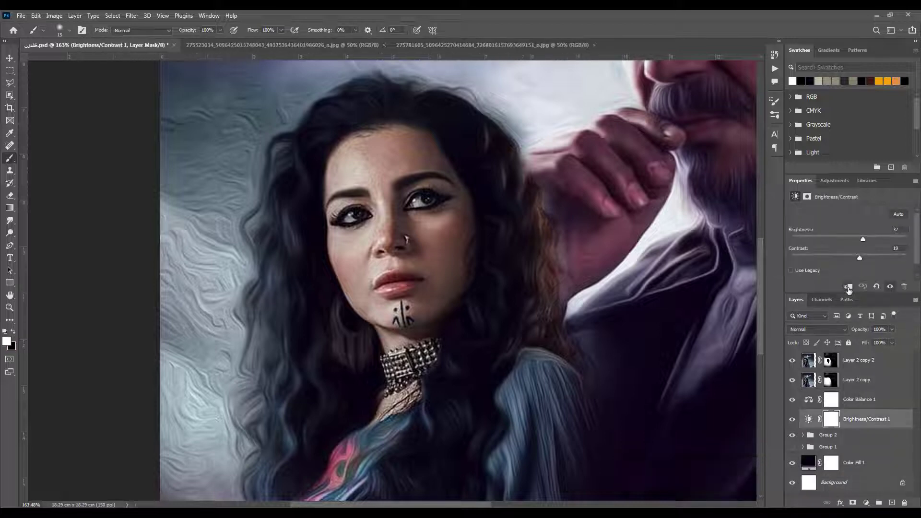
pyautogui.hotkey('ctrl', 'alt', 'g')
pyautogui.click(853, 401)
pyautogui.hotkey('ctrl', 'alt', 'g')
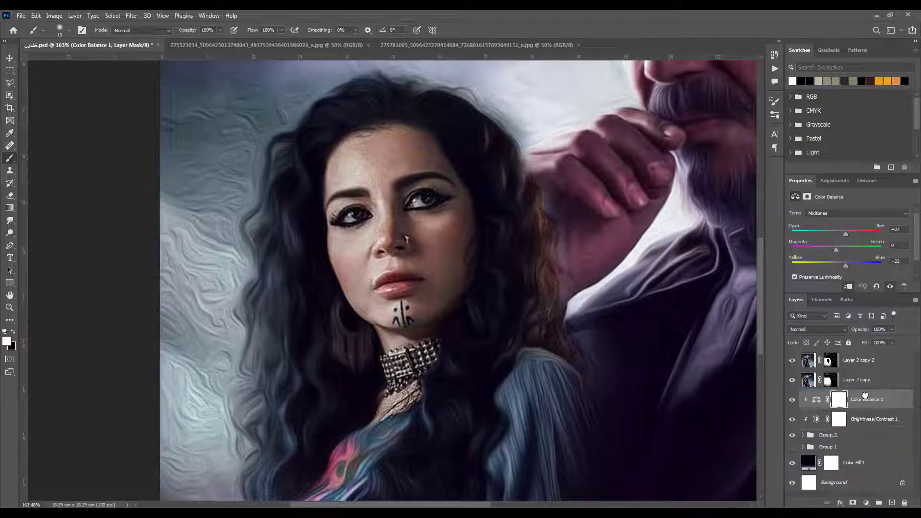
# Duplicate Layer 2 copy and smudge the woman's forehead smooth on the duplicate at 20% strength
pyautogui.click(856, 384)
pyautogui.hotkey('ctrl', 'j')
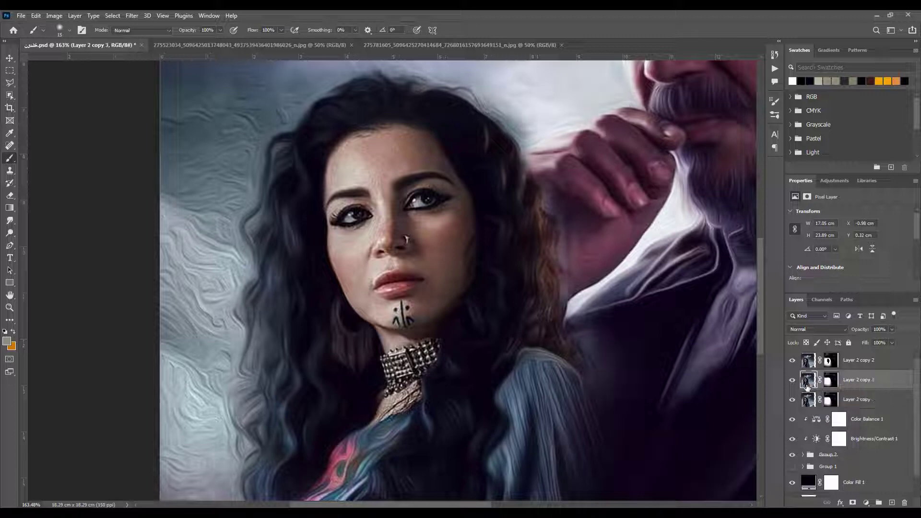
pyautogui.click(10, 221)
pyautogui.scroll(5, 381, 174)
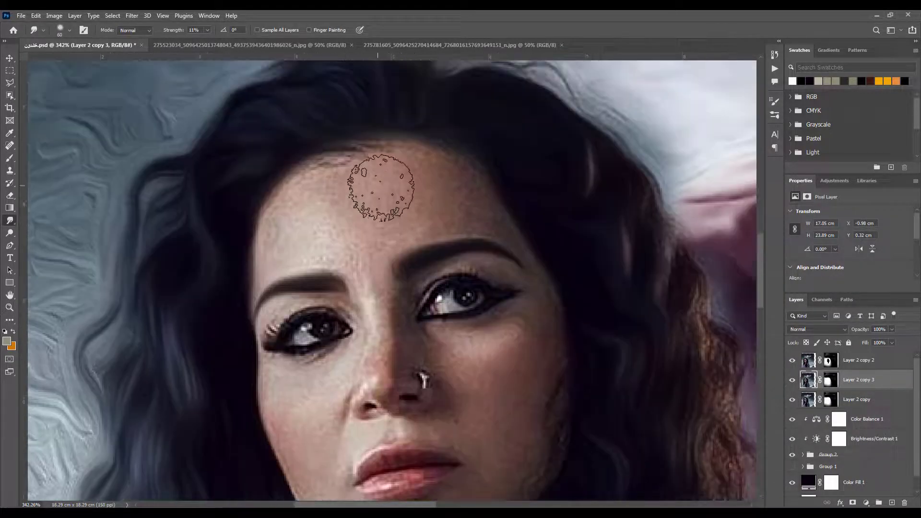
pyautogui.press('[')
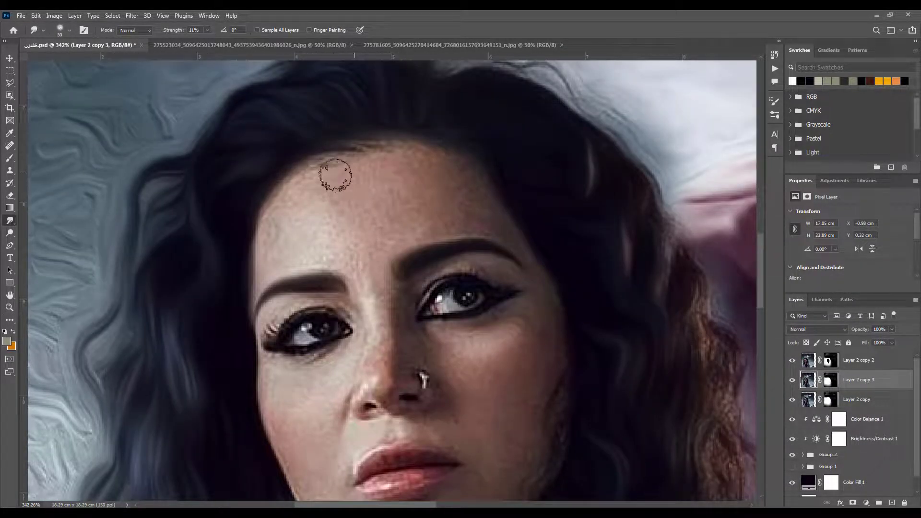
pyautogui.click(200, 30)
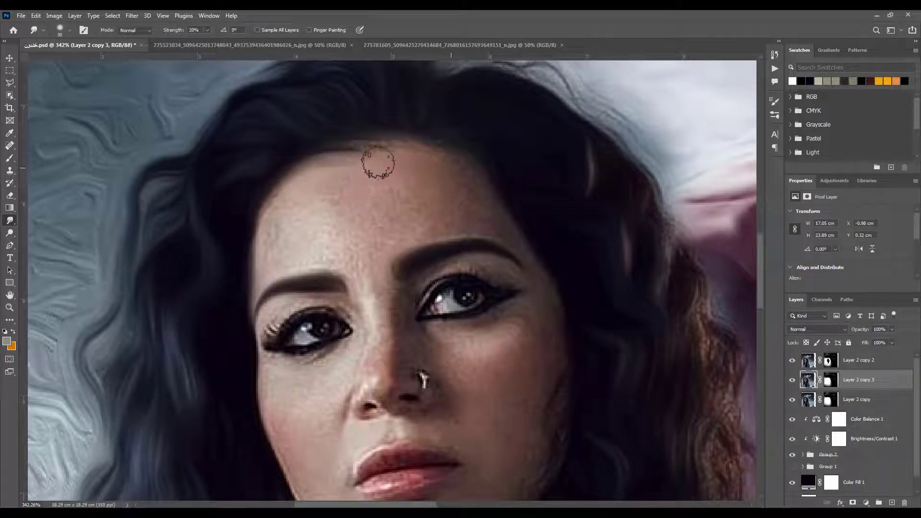
pyautogui.moveTo(378, 163)
pyautogui.mouseDown()
pyautogui.moveTo(473, 200)
pyautogui.moveTo(452, 208)
pyautogui.moveTo(416, 191)
pyautogui.moveTo(343, 219)
pyautogui.moveTo(380, 178)
pyautogui.moveTo(443, 193)
pyautogui.moveTo(359, 229)
pyautogui.moveTo(435, 222)
pyautogui.mouseUp()
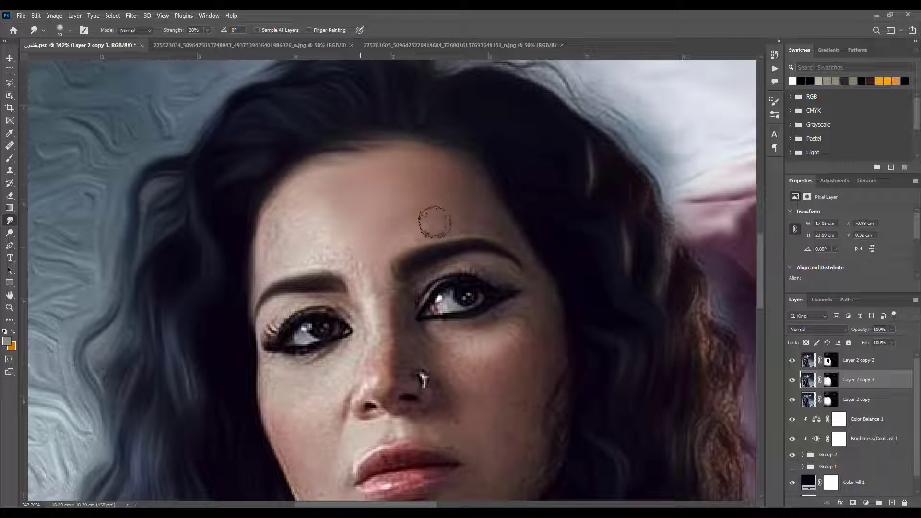
pyautogui.press('[')
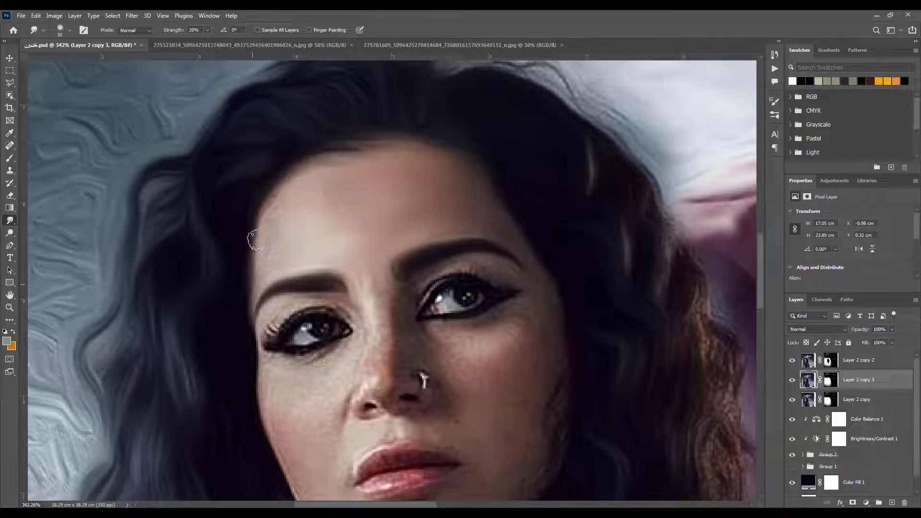
# Smudge the skin around the left eye and nose bridge on Layer 2 copy 3, and touch up Layer 2 copy 2's mask near the inner eyebrows
pyautogui.moveTo(269, 330); pyautogui.dragTo(290, 315)
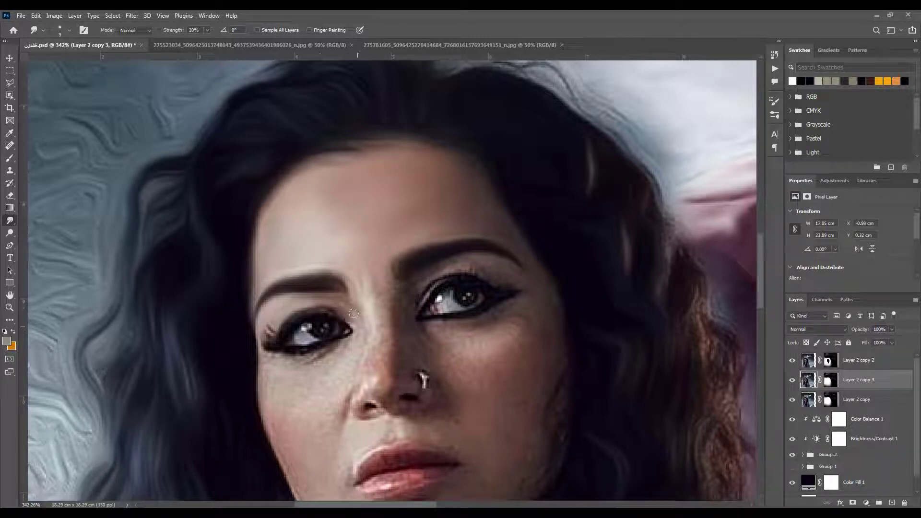
pyautogui.moveTo(365, 311)
pyautogui.mouseDown()
pyautogui.moveTo(372, 282)
pyautogui.moveTo(383, 310)
pyautogui.mouseUp()
pyautogui.click(828, 364)
pyautogui.press('d')
pyautogui.press('b')
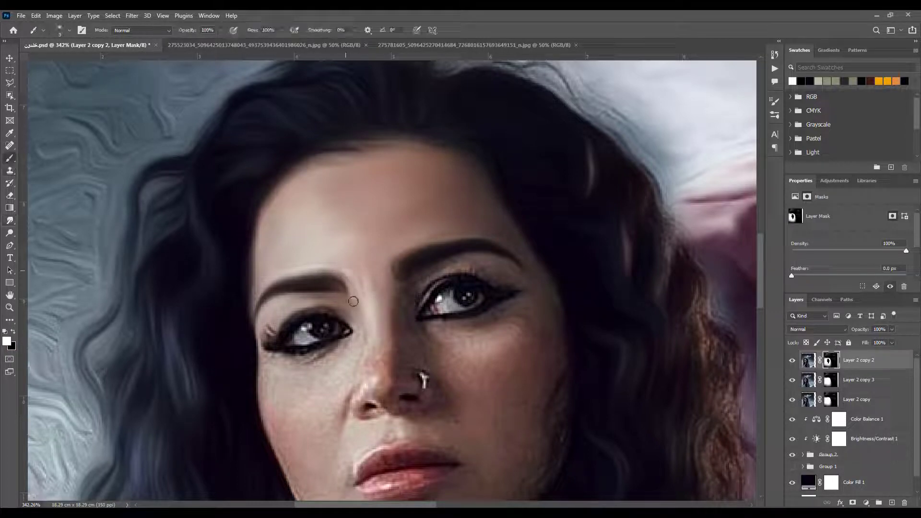
pyautogui.press('x')
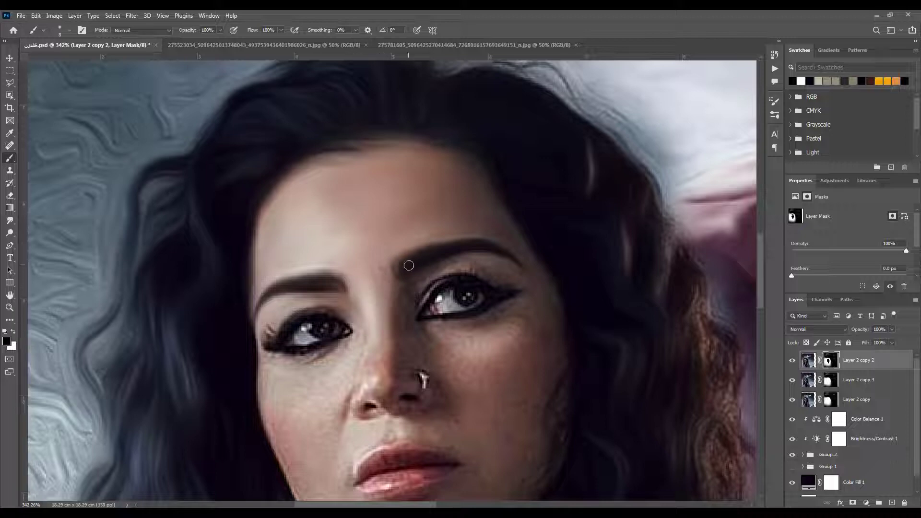
pyautogui.press('x')
# Smudge the right eyelid, the skin under the right eye and the upper cheek smooth on Layer 2 copy 3
pyautogui.click(807, 382)
pyautogui.press('r')
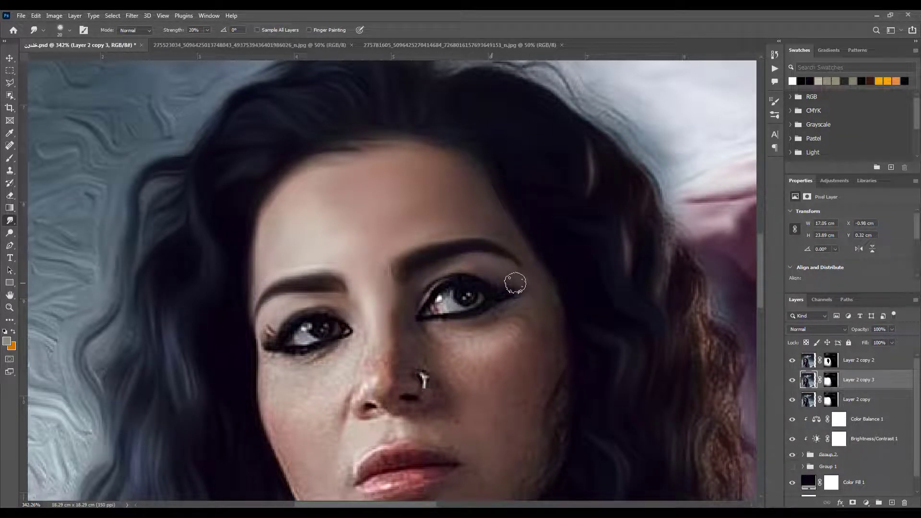
pyautogui.scroll(2, 516, 283)
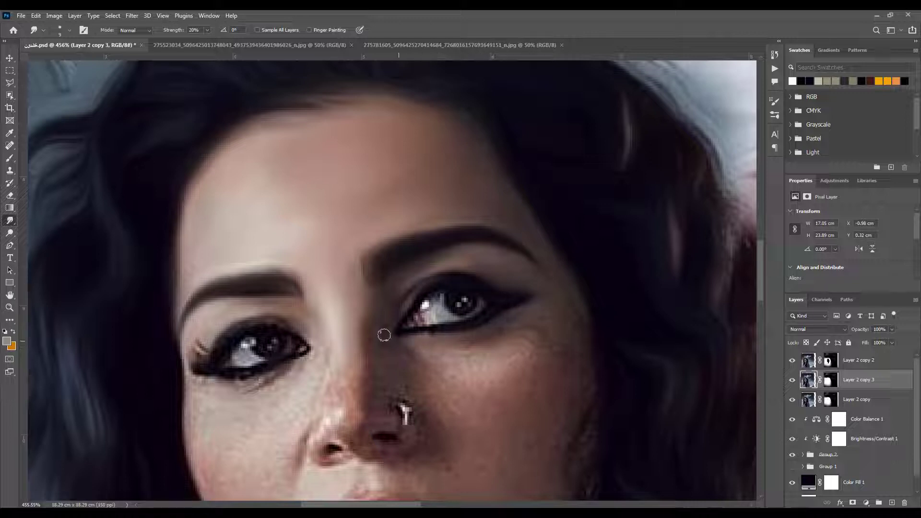
pyautogui.press(']')
pyautogui.press(']')
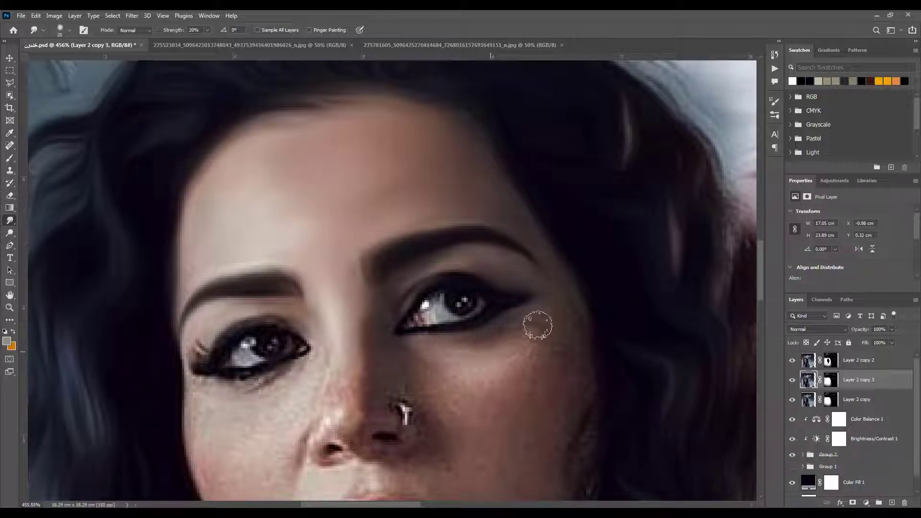
pyautogui.moveTo(564, 346)
pyautogui.mouseDown()
pyautogui.moveTo(545, 354)
pyautogui.moveTo(555, 366)
pyautogui.mouseUp()
# Touch up Layer 2 copy 2's mask with black below the right eye, and smudge the right cheek smooth on Layer 2 copy 3
pyautogui.click(827, 364)
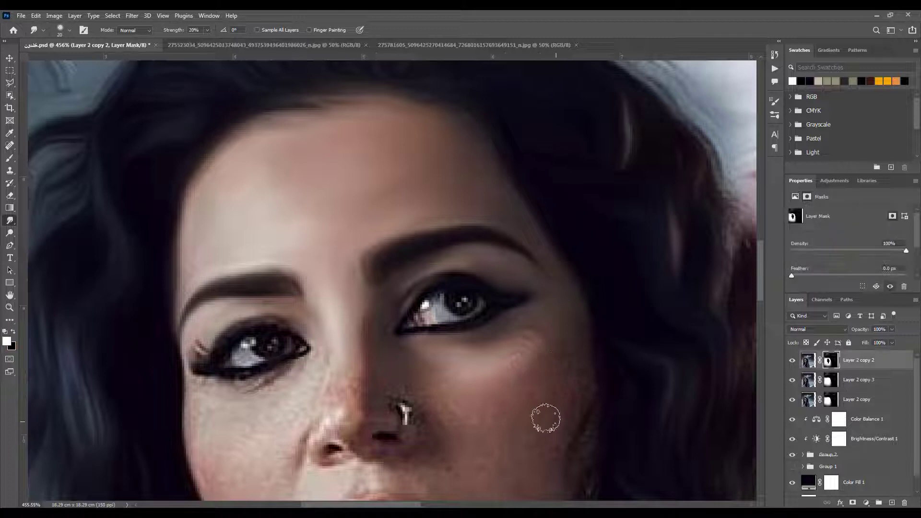
pyautogui.click(9, 157)
pyautogui.press('x')
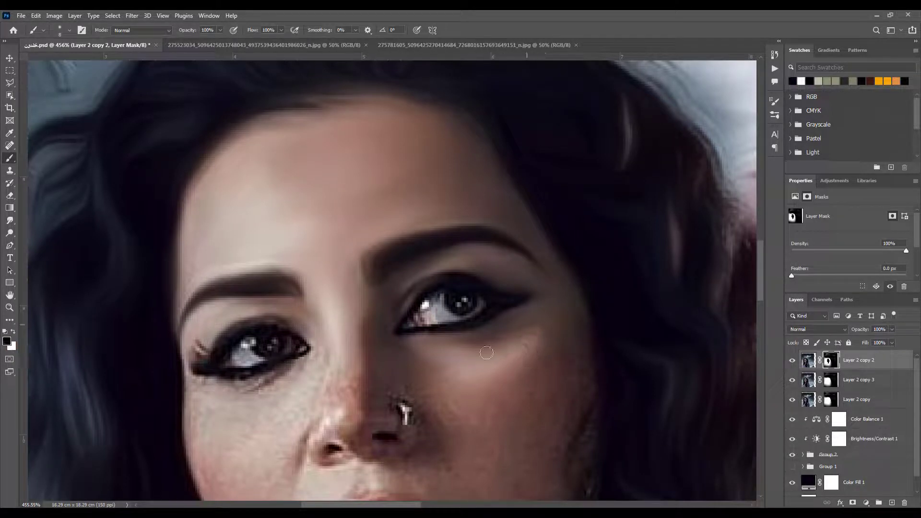
pyautogui.click(808, 382)
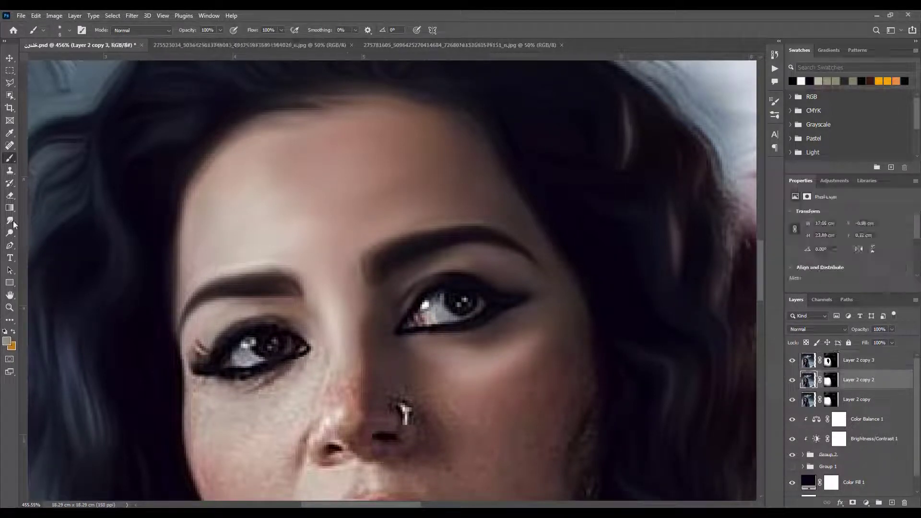
pyautogui.click(9, 220)
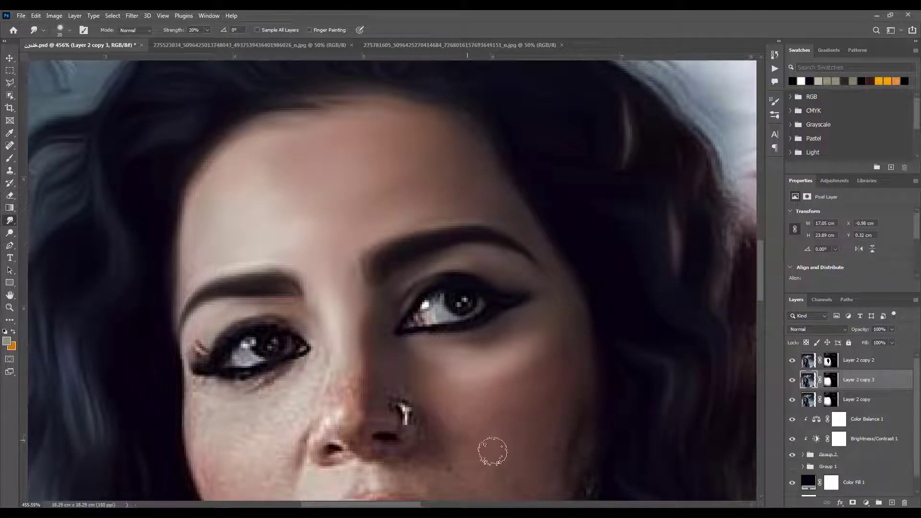
# Touch up Layer 2 copy 2's mask under the left eye, and smudge the left cheek smooth on Layer 2 copy 3 with a 25 px brush
pyautogui.scroll(-3, 542, 396)
pyautogui.click(831, 360)
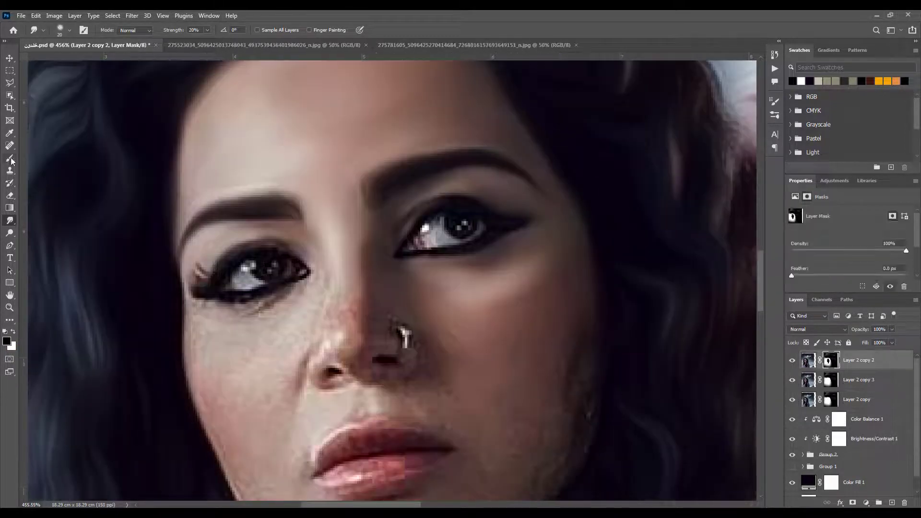
pyautogui.press('b')
pyautogui.click(808, 380)
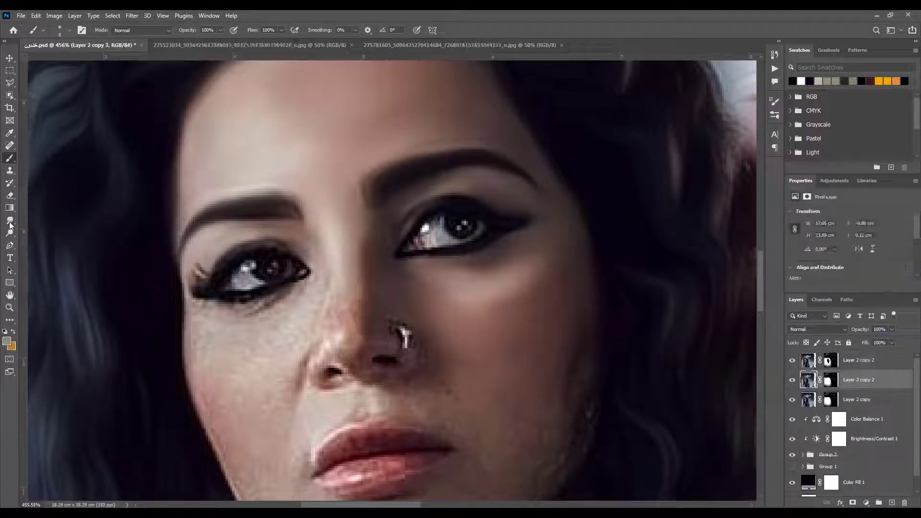
pyautogui.press('r')
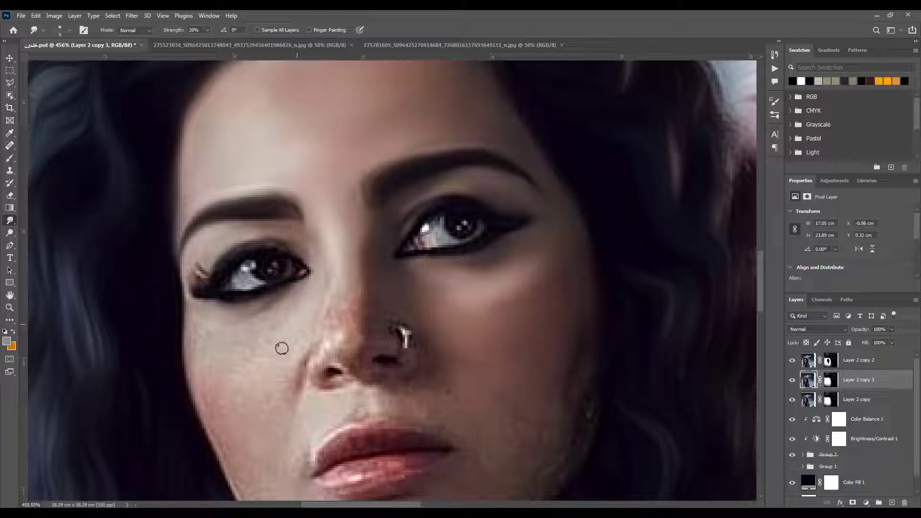
pyautogui.press(']')
pyautogui.press(']')
pyautogui.press(']')
pyautogui.press(']')
pyautogui.moveTo(311, 325)
pyautogui.mouseDown()
pyautogui.moveTo(249, 403)
pyautogui.moveTo(273, 365)
pyautogui.moveTo(240, 379)
pyautogui.moveTo(213, 356)
pyautogui.moveTo(262, 334)
pyautogui.mouseUp()
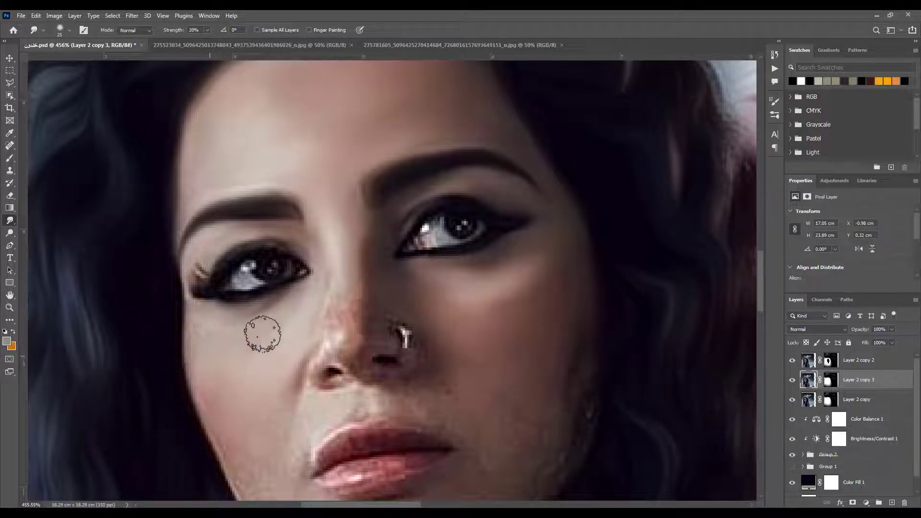
# Smudge the nose bridge, tip and nostrils smooth on Layer 2 copy 3, using a smaller brush around the nose ring
pyautogui.press('[')
pyautogui.press('[')
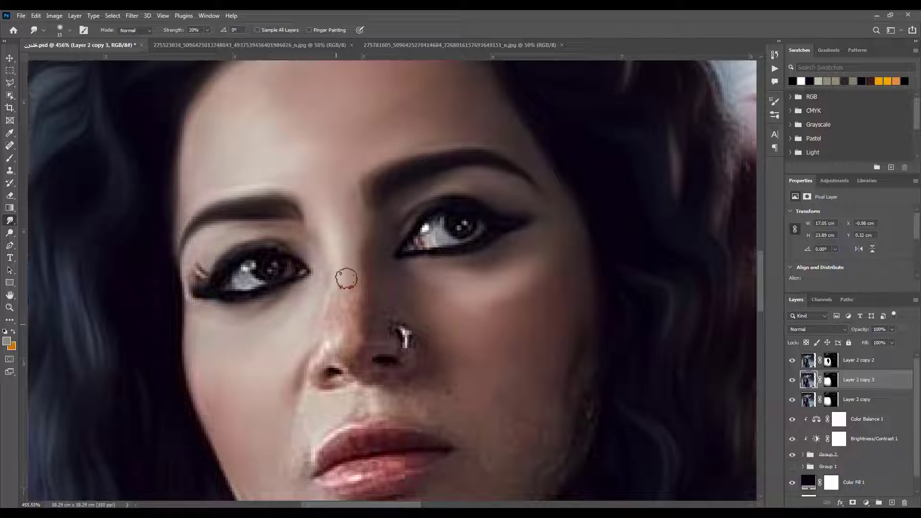
pyautogui.moveTo(347, 278)
pyautogui.mouseDown()
pyautogui.moveTo(356, 324)
pyautogui.moveTo(336, 343)
pyautogui.moveTo(343, 325)
pyautogui.moveTo(311, 378)
pyautogui.mouseUp()
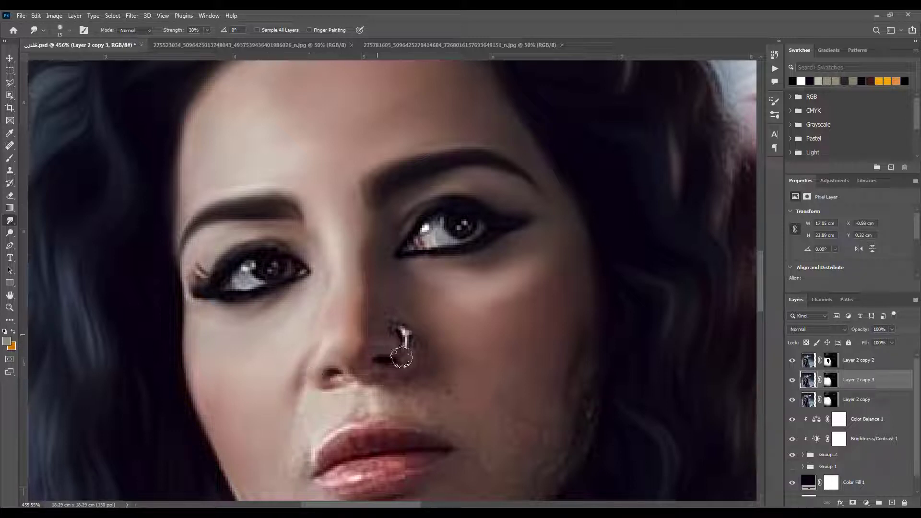
pyautogui.moveTo(372, 335)
pyautogui.mouseDown()
pyautogui.moveTo(386, 302)
pyautogui.moveTo(414, 316)
pyautogui.moveTo(395, 308)
pyautogui.moveTo(382, 343)
pyautogui.moveTo(390, 361)
pyautogui.moveTo(398, 338)
pyautogui.moveTo(390, 317)
pyautogui.mouseUp()
pyautogui.press('[')
pyautogui.press('[')
pyautogui.press('[')
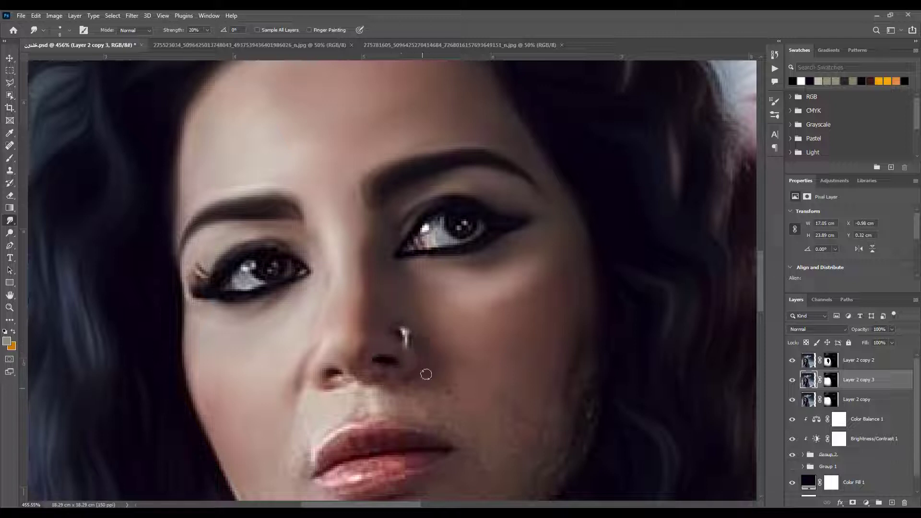
# Smudge the skin between the nose and upper lip and beside the mouth smooth on Layer 2 copy 3
pyautogui.press('[')
pyautogui.press('[')
pyautogui.press('[')
pyautogui.press('[')
pyautogui.moveTo(367, 408)
pyautogui.mouseDown()
pyautogui.moveTo(347, 355)
pyautogui.moveTo(373, 364)
pyautogui.moveTo(396, 354)
pyautogui.moveTo(393, 332)
pyautogui.moveTo(426, 350)
pyautogui.moveTo(395, 350)
pyautogui.moveTo(413, 379)
pyautogui.moveTo(474, 357)
pyautogui.moveTo(410, 318)
pyautogui.mouseUp()
pyautogui.press(']')
pyautogui.moveTo(307, 348)
pyautogui.mouseDown()
pyautogui.moveTo(283, 339)
pyautogui.moveTo(311, 349)
pyautogui.moveTo(283, 389)
pyautogui.moveTo(327, 348)
pyautogui.moveTo(275, 410)
pyautogui.moveTo(324, 354)
pyautogui.mouseUp()
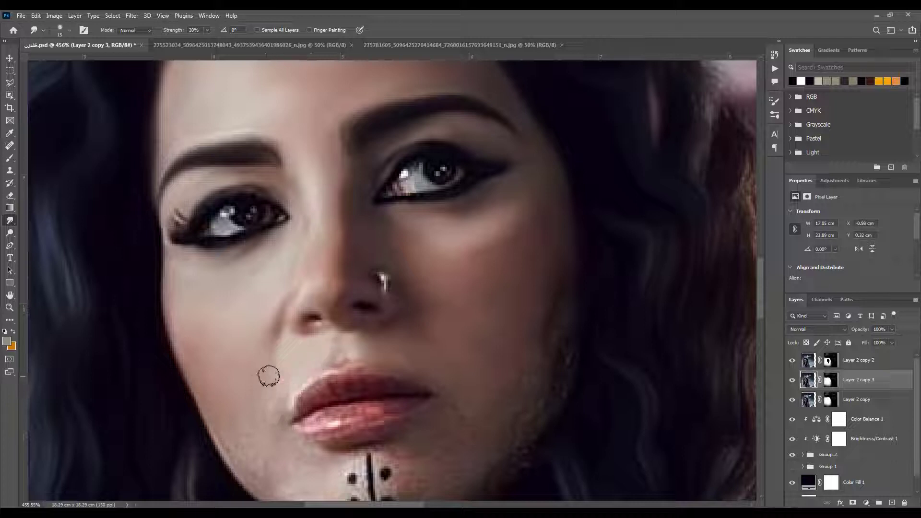
# Smudge the lower right cheek and jaw on Layer 2 copy 3, and blend the lip texture with a 10 px brush
pyautogui.moveTo(376, 460); pyautogui.dragTo(361, 367)
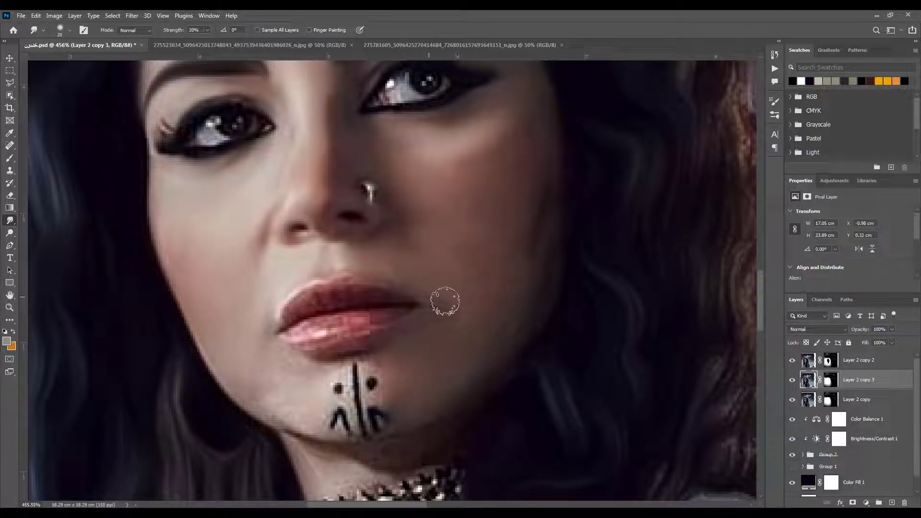
pyautogui.press('[')
pyautogui.moveTo(298, 320)
pyautogui.mouseDown()
pyautogui.moveTo(331, 343)
pyautogui.moveTo(306, 356)
pyautogui.moveTo(296, 343)
pyautogui.moveTo(336, 340)
pyautogui.mouseUp()
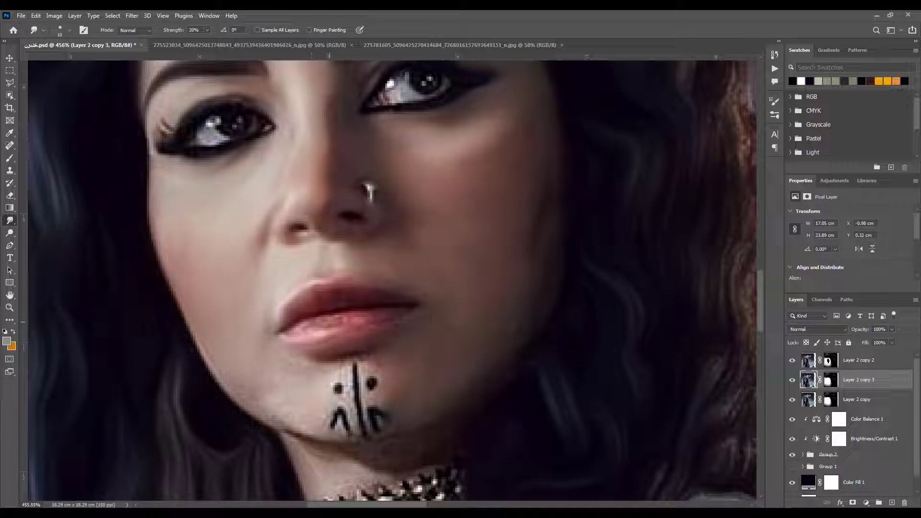
# Smudge the chin skin around the tattoo lines and dots smooth with a small brush on Layer 2 copy 3
pyautogui.moveTo(234, 402); pyautogui.dragTo(320, 366)
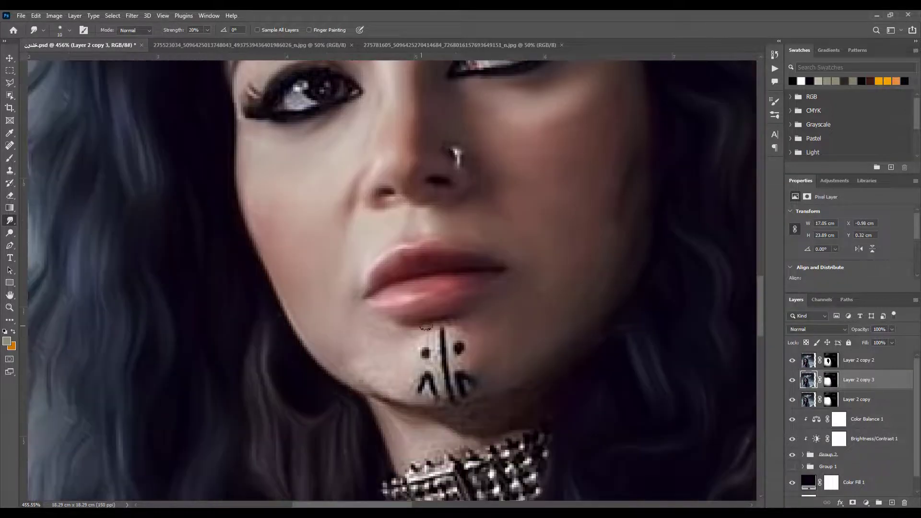
pyautogui.moveTo(440, 327); pyautogui.dragTo(434, 349)
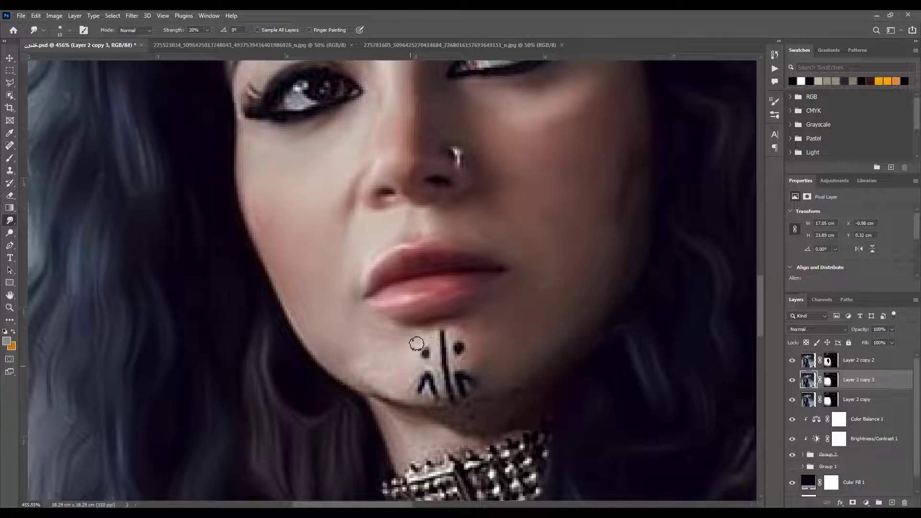
pyautogui.press(']')
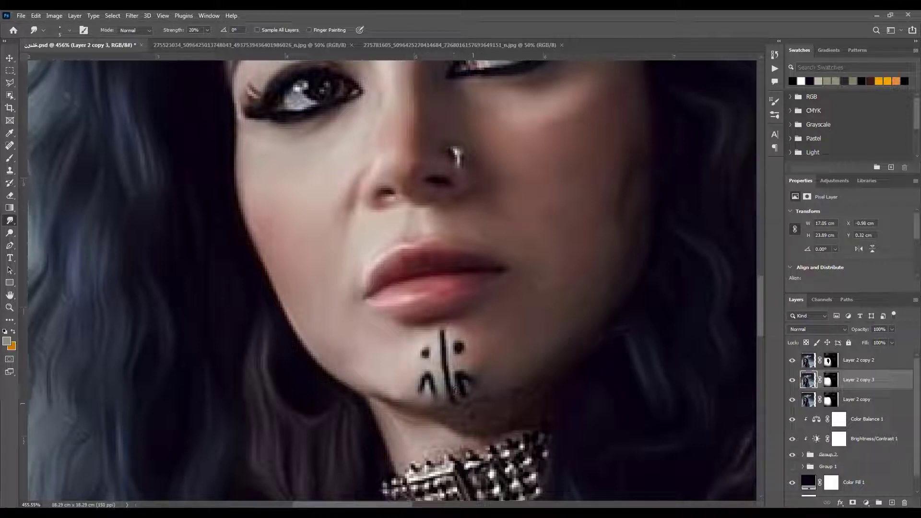
# Smudge the underside of the jaw and the neck above the choker smooth on Layer 2 copy 3 with a 15 px brush
pyautogui.press(']')
pyautogui.press(']')
pyautogui.press(']')
pyautogui.press(']')
pyautogui.moveTo(526, 392)
pyautogui.mouseDown()
pyautogui.moveTo(419, 413)
pyautogui.moveTo(407, 424)
pyautogui.moveTo(526, 387)
pyautogui.moveTo(473, 408)
pyautogui.moveTo(497, 415)
pyautogui.moveTo(574, 357)
pyautogui.moveTo(553, 413)
pyautogui.moveTo(528, 422)
pyautogui.mouseUp()
pyautogui.moveTo(444, 440); pyautogui.dragTo(376, 436)
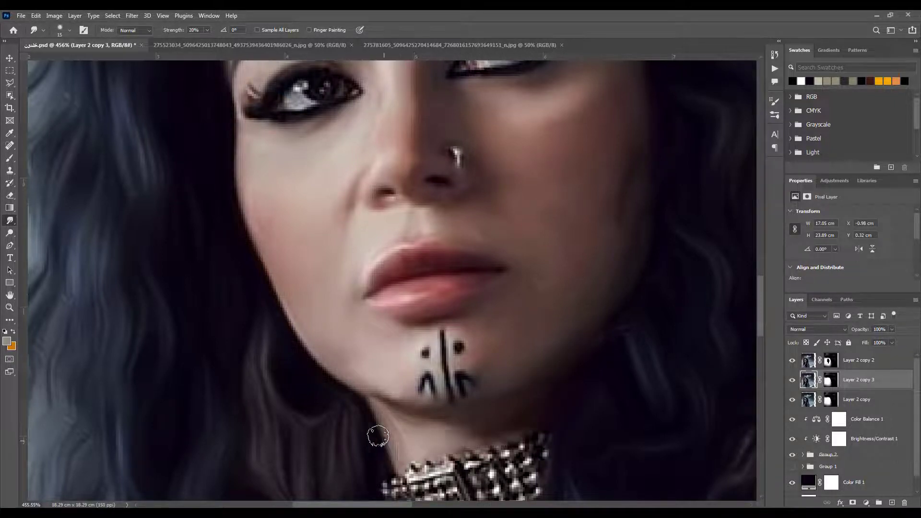
# Paint white on Layer 2 copy 2's mask over the neck below the choker, and save the document
pyautogui.moveTo(524, 446); pyautogui.dragTo(472, 187)
pyautogui.moveTo(419, 302)
pyautogui.mouseDown()
pyautogui.moveTo(401, 327)
pyautogui.moveTo(343, 363)
pyautogui.moveTo(304, 416)
pyautogui.moveTo(383, 406)
pyautogui.moveTo(396, 355)
pyautogui.moveTo(368, 372)
pyautogui.moveTo(437, 329)
pyautogui.moveTo(402, 367)
pyautogui.moveTo(391, 342)
pyautogui.mouseUp()
pyautogui.click(830, 359)
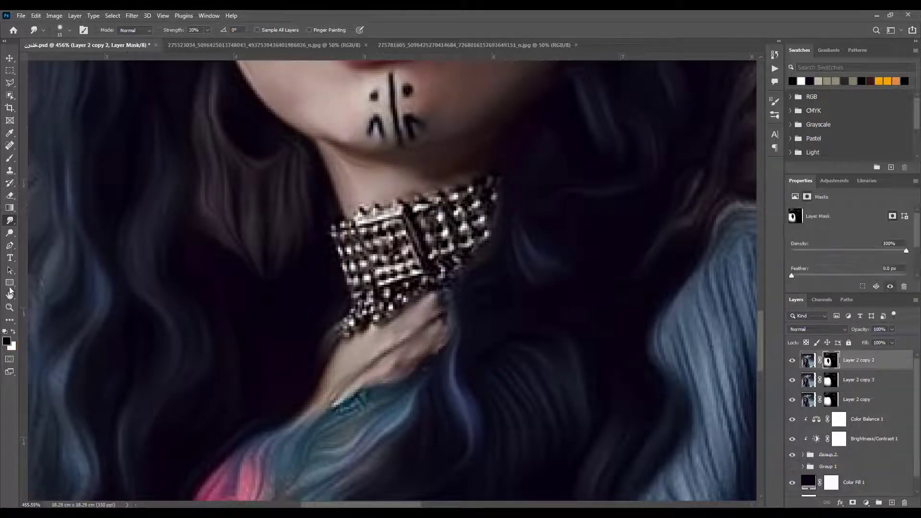
pyautogui.press('b')
pyautogui.press('x')
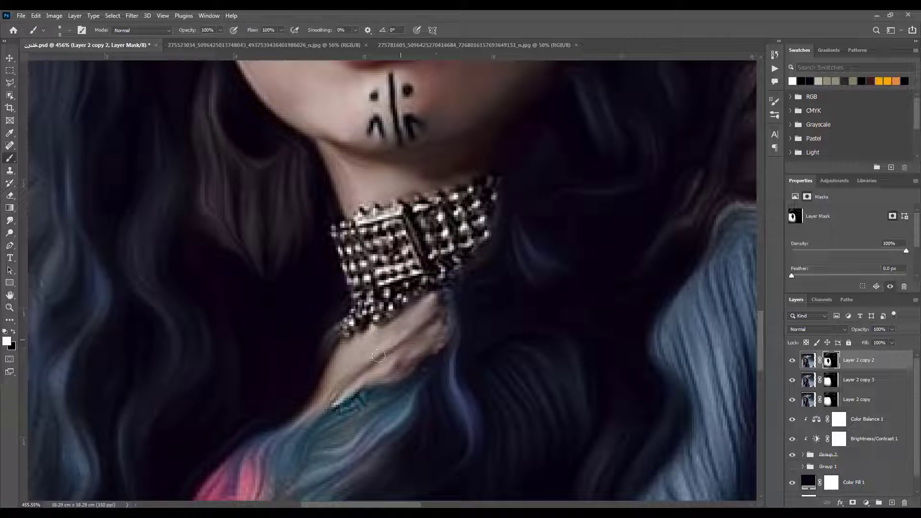
pyautogui.moveTo(433, 347)
pyautogui.mouseDown()
pyautogui.moveTo(467, 301)
pyautogui.moveTo(368, 406)
pyautogui.moveTo(282, 444)
pyautogui.moveTo(336, 449)
pyautogui.moveTo(454, 344)
pyautogui.moveTo(432, 297)
pyautogui.moveTo(474, 266)
pyautogui.moveTo(443, 298)
pyautogui.mouseUp()
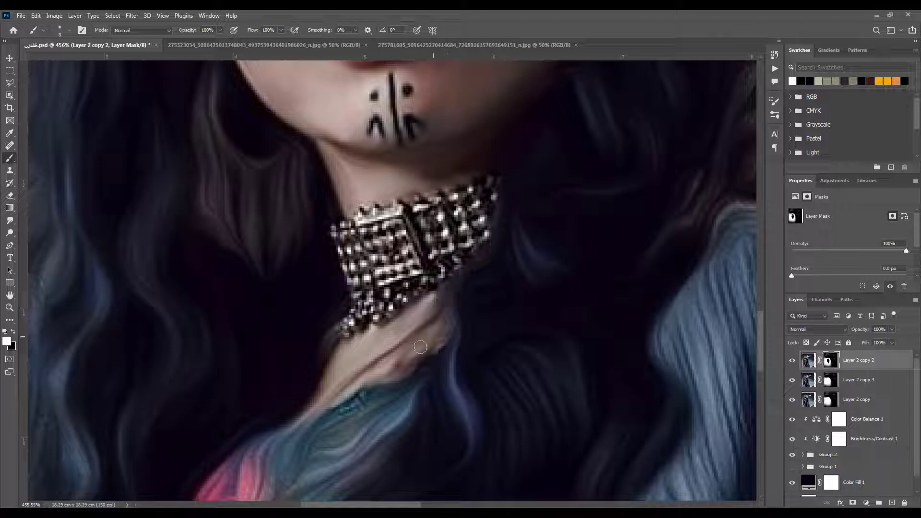
pyautogui.moveTo(420, 347)
pyautogui.mouseDown()
pyautogui.moveTo(432, 353)
pyautogui.moveTo(476, 340)
pyautogui.mouseUp()
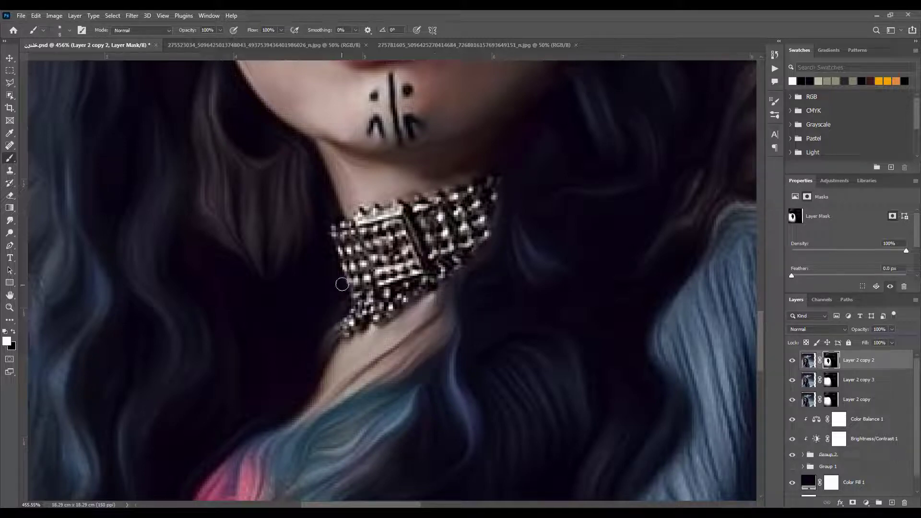
pyautogui.moveTo(342, 284)
pyautogui.mouseDown()
pyautogui.moveTo(340, 308)
pyautogui.moveTo(346, 275)
pyautogui.moveTo(330, 247)
pyautogui.moveTo(342, 292)
pyautogui.mouseUp()
pyautogui.hotkey('ctrl', '0')
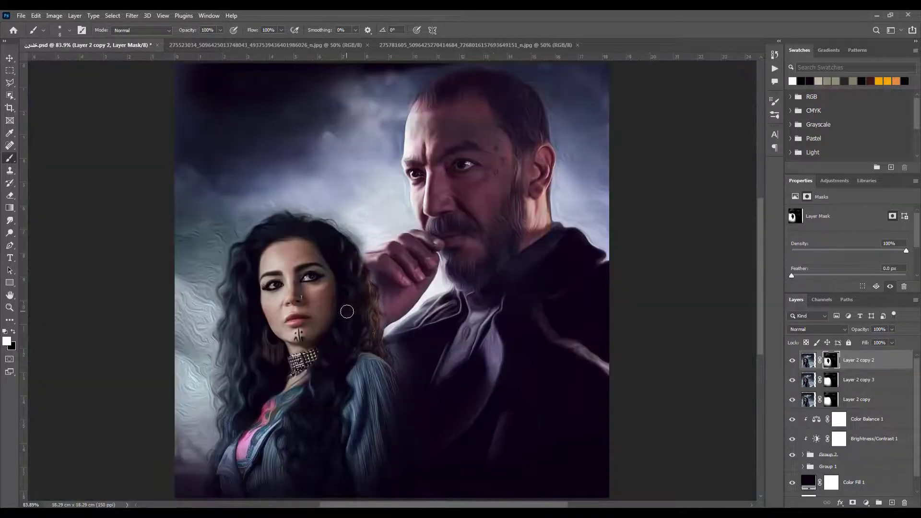
pyautogui.hotkey('ctrl', 's')
# Paint white on Layer 2 copy 2's mask along the top and upper right outline of the woman's hair with a 25 px brush
pyautogui.moveTo(176, 420); pyautogui.dragTo(192, 416)
pyautogui.moveTo(260, 277); pyautogui.dragTo(321, 458)
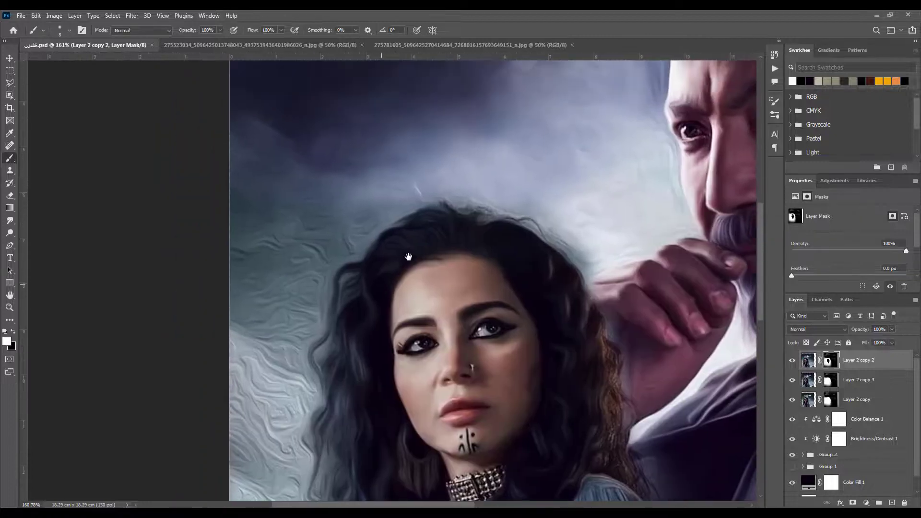
pyautogui.scroll(5, 554, 218)
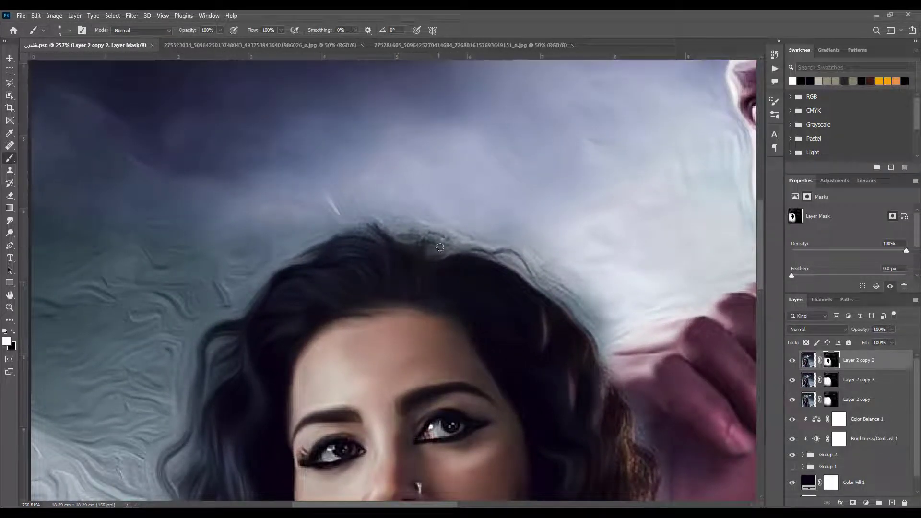
pyautogui.moveTo(401, 244)
pyautogui.mouseDown()
pyautogui.moveTo(438, 249)
pyautogui.moveTo(528, 232)
pyautogui.mouseUp()
pyautogui.press(']')
pyautogui.press(']')
pyautogui.press(']')
pyautogui.press(']')
pyautogui.press(']')
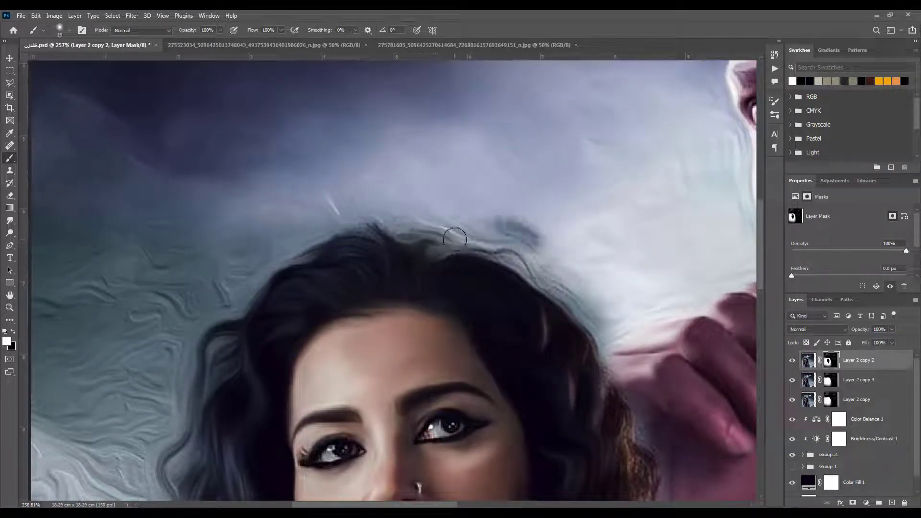
pyautogui.hotkey('ctrl', 'z')
pyautogui.moveTo(398, 219)
pyautogui.mouseDown()
pyautogui.moveTo(366, 212)
pyautogui.moveTo(344, 225)
pyautogui.moveTo(243, 234)
pyautogui.mouseUp()
pyautogui.moveTo(592, 320); pyautogui.dragTo(632, 408)
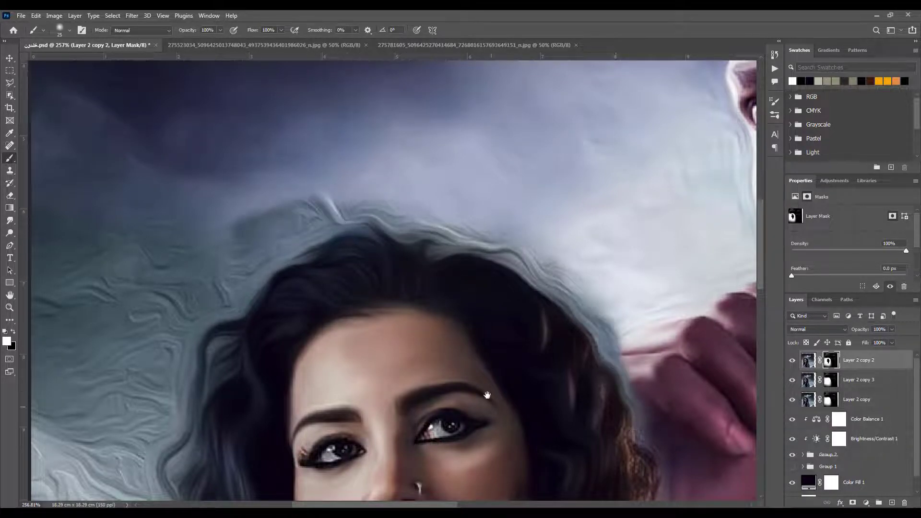
# Paint white on Layer 2 copy 2's mask over the brown curls on the right side of the woman's hair
pyautogui.moveTo(487, 395); pyautogui.dragTo(298, 246)
pyautogui.moveTo(426, 294)
pyautogui.mouseDown()
pyautogui.moveTo(409, 230)
pyautogui.moveTo(425, 351)
pyautogui.moveTo(461, 318)
pyautogui.moveTo(452, 357)
pyautogui.moveTo(413, 369)
pyautogui.moveTo(380, 183)
pyautogui.mouseUp()
pyautogui.moveTo(440, 191)
pyautogui.mouseDown()
pyautogui.moveTo(446, 234)
pyautogui.moveTo(430, 202)
pyautogui.moveTo(429, 256)
pyautogui.moveTo(408, 261)
pyautogui.moveTo(435, 300)
pyautogui.moveTo(401, 281)
pyautogui.moveTo(405, 296)
pyautogui.moveTo(357, 323)
pyautogui.moveTo(451, 319)
pyautogui.moveTo(444, 338)
pyautogui.moveTo(459, 341)
pyautogui.moveTo(475, 396)
pyautogui.mouseUp()
pyautogui.hotkey('ctrl', 'z')
pyautogui.moveTo(356, 348)
pyautogui.mouseDown()
pyautogui.moveTo(421, 277)
pyautogui.moveTo(426, 239)
pyautogui.moveTo(434, 316)
pyautogui.moveTo(447, 333)
pyautogui.mouseUp()
pyautogui.moveTo(284, 147); pyautogui.dragTo(419, 413)
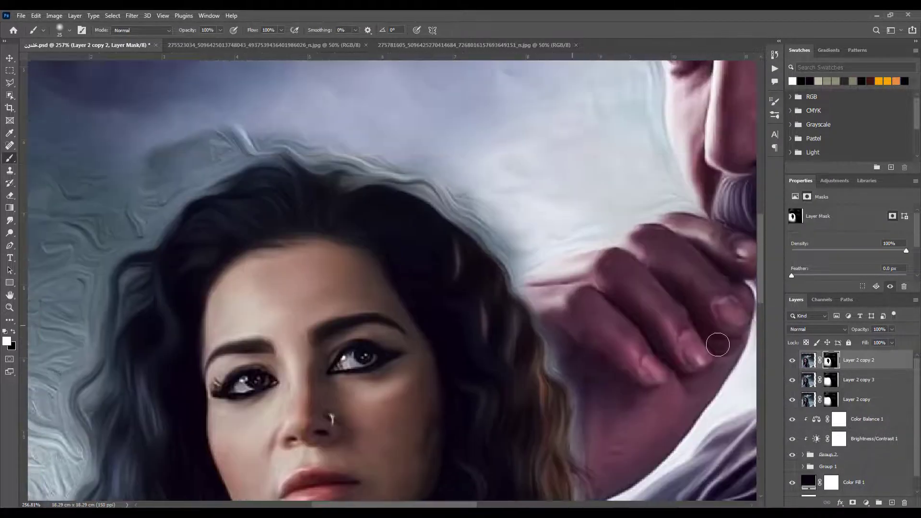
# Smudge the sky and stray strands around the top of the woman's hair on Layer 2 copy 2 with a 40 px brush at 12% strength
pyautogui.click(807, 365)
pyautogui.click(8, 220)
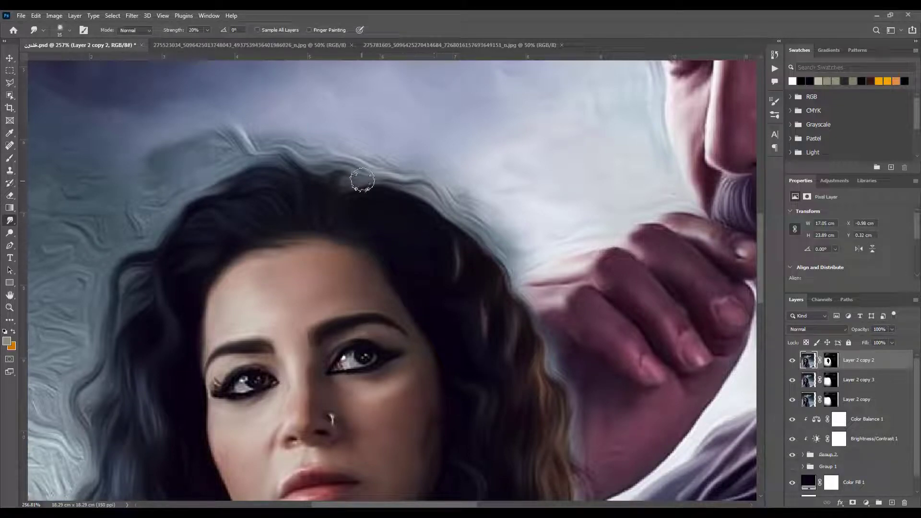
pyautogui.press(']')
pyautogui.press(']')
pyautogui.press(']')
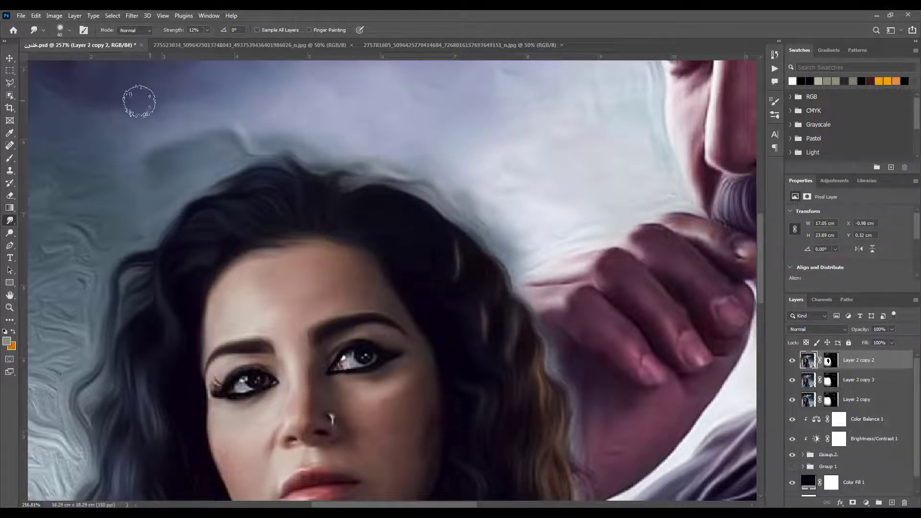
# Fade the dark patch in the sky above the hair by painting black on Layer 2 copy 2's mask, finishing with a 50 px brush at 50% opacity
pyautogui.click(9, 159)
pyautogui.click(833, 362)
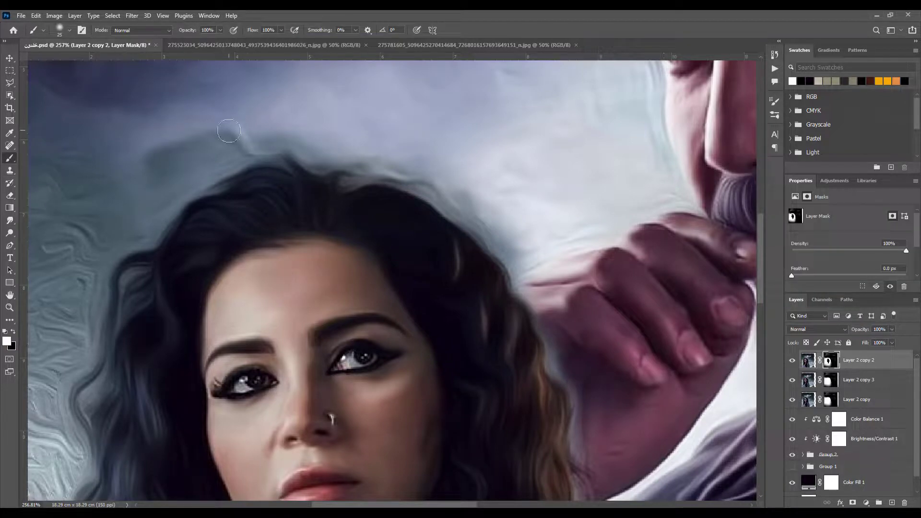
pyautogui.press('x')
pyautogui.moveTo(239, 147)
pyautogui.mouseDown()
pyautogui.moveTo(194, 126)
pyautogui.moveTo(219, 125)
pyautogui.moveTo(137, 153)
pyautogui.mouseUp()
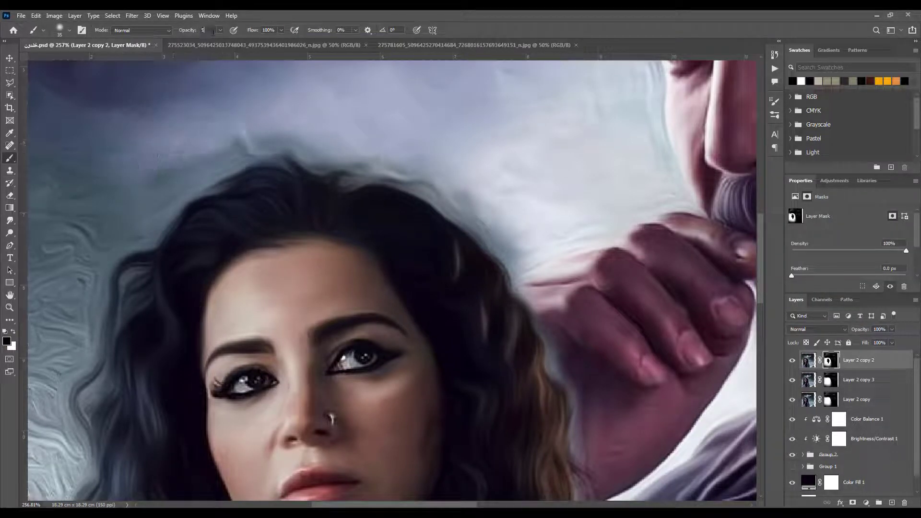
pyautogui.press(']')
pyautogui.moveTo(154, 188)
pyautogui.mouseDown()
pyautogui.moveTo(263, 105)
pyautogui.moveTo(235, 125)
pyautogui.mouseUp()
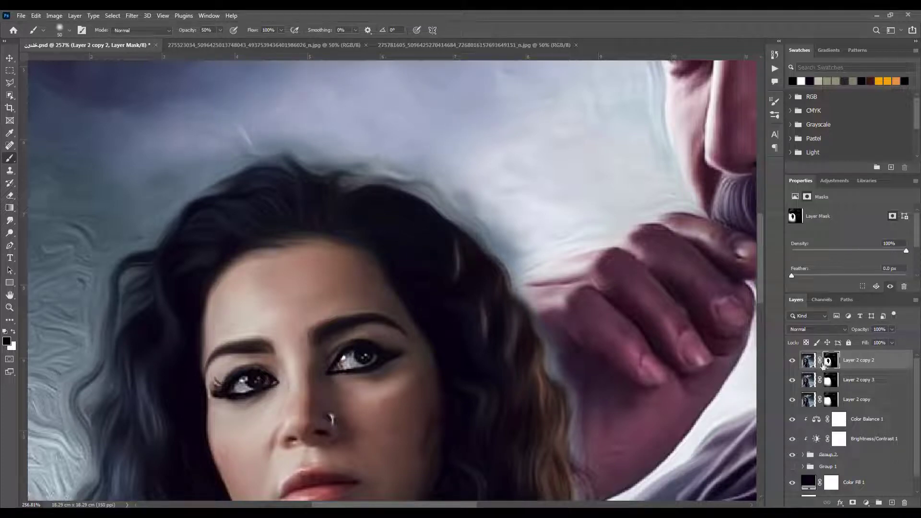
# Smudge the edge between the woman's curls and shoulder and the man's dark coat on Layer 2 copy 3 at 12% strength
pyautogui.click(806, 363)
pyautogui.click(10, 220)
pyautogui.moveTo(487, 330); pyautogui.dragTo(410, 257)
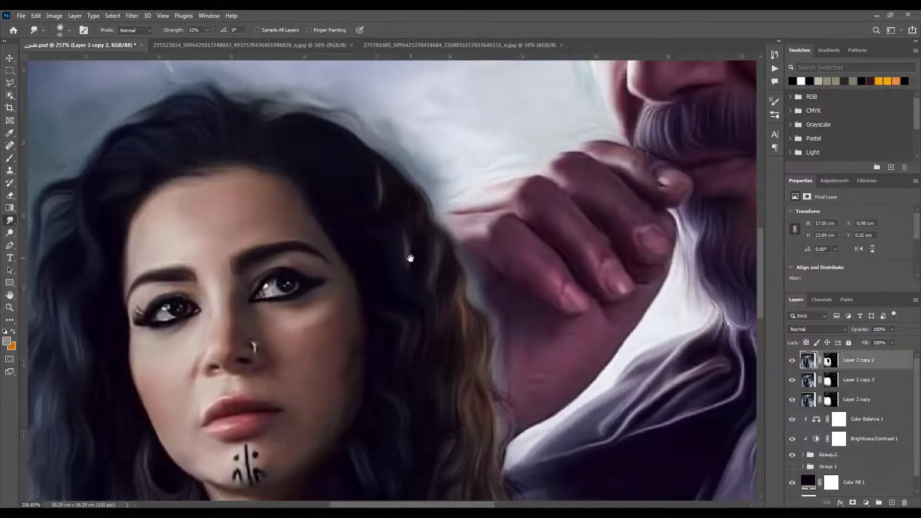
pyautogui.click(798, 379)
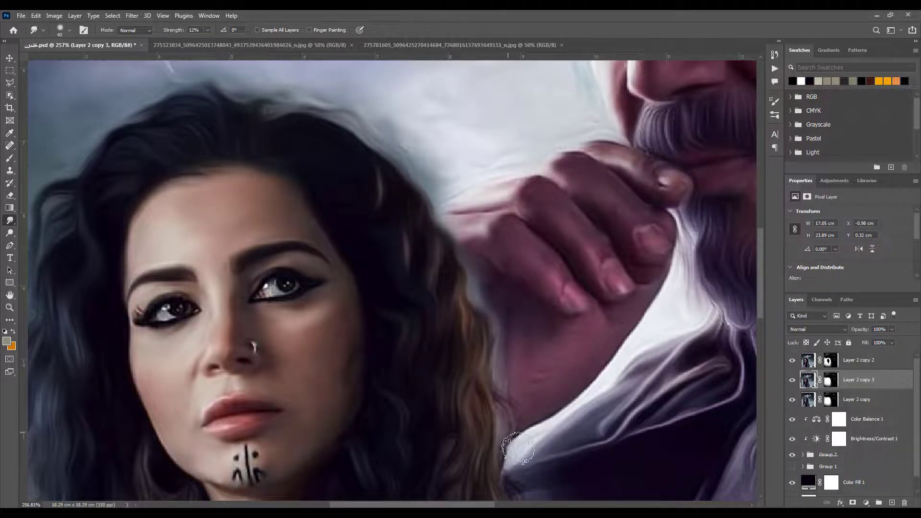
pyautogui.moveTo(518, 448); pyautogui.dragTo(384, 247)
pyautogui.moveTo(512, 448); pyautogui.dragTo(463, 349)
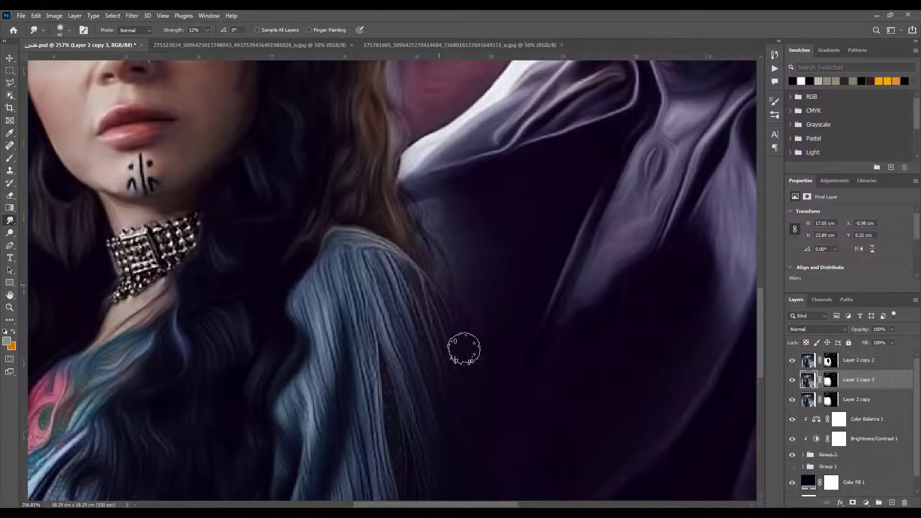
pyautogui.moveTo(395, 359)
pyautogui.mouseDown()
pyautogui.moveTo(368, 211)
pyautogui.moveTo(322, 165)
pyautogui.mouseUp()
pyautogui.moveTo(436, 274); pyautogui.dragTo(485, 308)
# Paint white at 50% opacity on Layer 2 copy 2's mask over the upper part and outer edge of the woman's blue sleeve
pyautogui.click(809, 364)
pyautogui.click(832, 362)
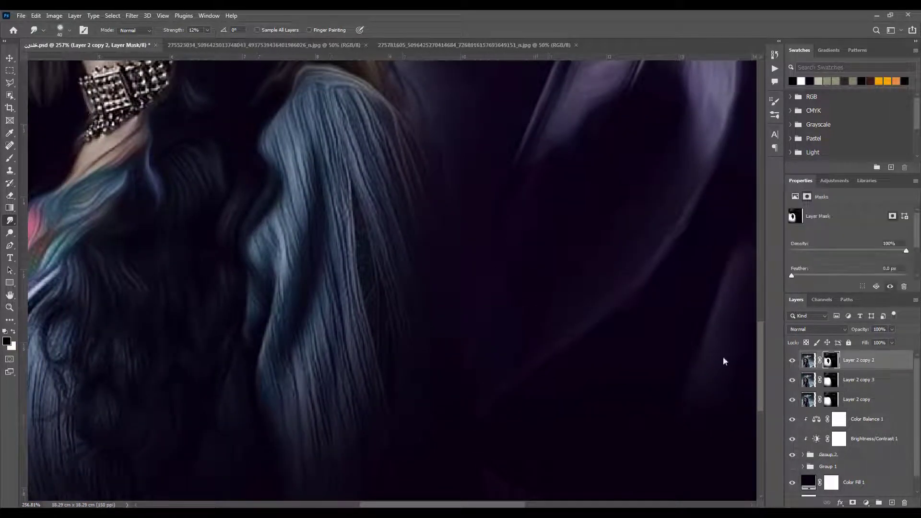
pyautogui.press('b')
pyautogui.press('x')
pyautogui.moveTo(415, 263)
pyautogui.mouseDown()
pyautogui.moveTo(401, 202)
pyautogui.moveTo(410, 215)
pyautogui.moveTo(392, 216)
pyautogui.moveTo(390, 181)
pyautogui.mouseUp()
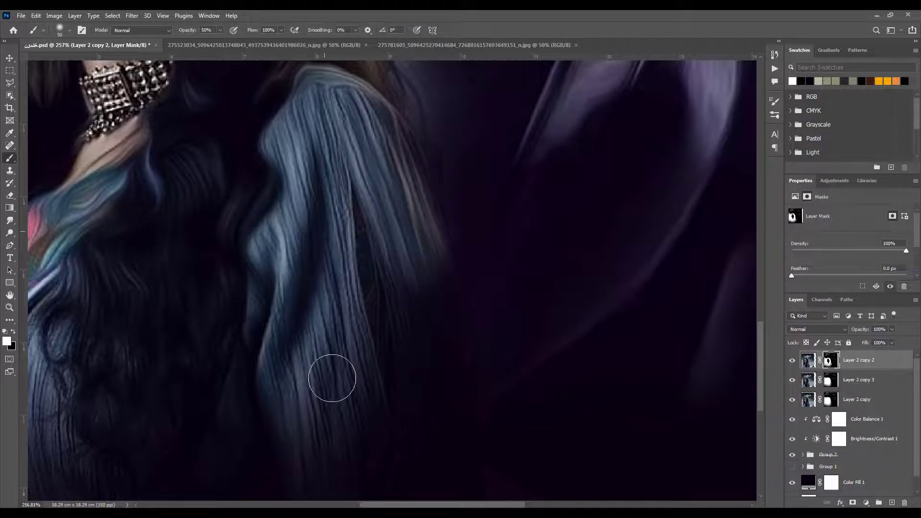
pyautogui.moveTo(332, 377); pyautogui.dragTo(353, 439)
# Paint white on Layer 2 copy 2's mask down the lower sleeve to the canvas edge with a 40 px brush
pyautogui.press('[')
pyautogui.moveTo(383, 242)
pyautogui.mouseDown()
pyautogui.moveTo(403, 323)
pyautogui.moveTo(396, 355)
pyautogui.moveTo(408, 454)
pyautogui.mouseUp()
pyautogui.moveTo(351, 387); pyautogui.dragTo(343, 311)
pyautogui.moveTo(280, 313); pyautogui.dragTo(303, 413)
pyautogui.moveTo(328, 307); pyautogui.dragTo(338, 412)
pyautogui.moveTo(347, 330); pyautogui.dragTo(360, 442)
pyautogui.moveTo(425, 345); pyautogui.dragTo(441, 442)
pyautogui.moveTo(426, 321); pyautogui.dragTo(420, 212)
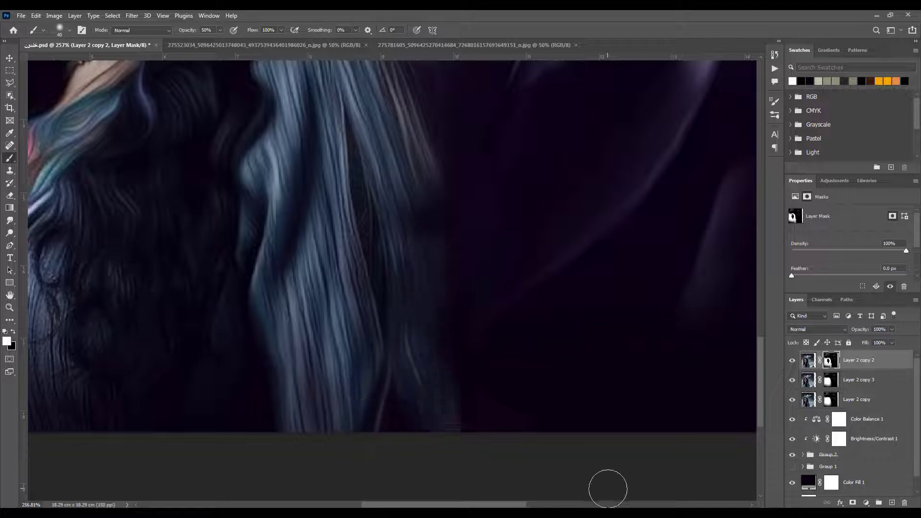
# Undo the last mask strokes beside the lower sleeve, set the brush flow to 50%, and repaint its outer edge in white
pyautogui.hotkey('ctrl', 'z')
pyautogui.hotkey('ctrl', 'z')
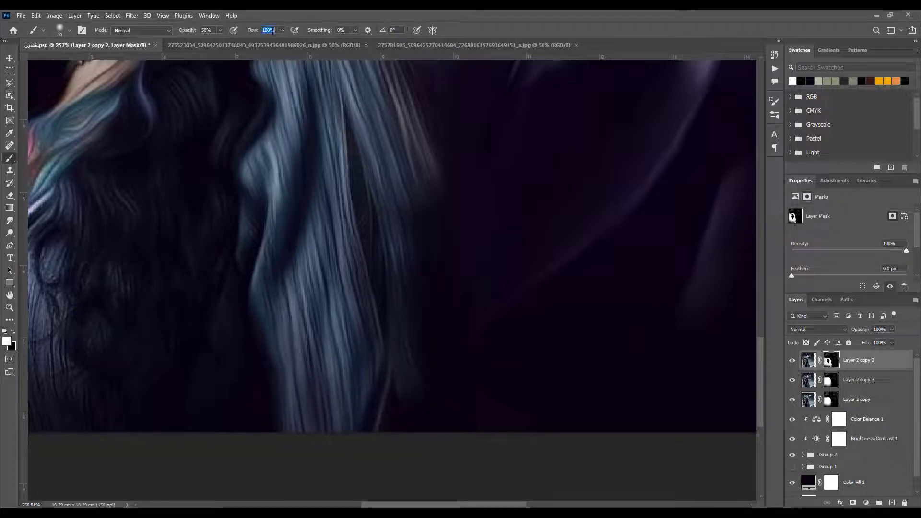
pyautogui.moveTo(419, 218)
pyautogui.mouseDown()
pyautogui.moveTo(430, 364)
pyautogui.moveTo(459, 459)
pyautogui.moveTo(444, 433)
pyautogui.moveTo(449, 457)
pyautogui.moveTo(463, 428)
pyautogui.moveTo(473, 432)
pyautogui.mouseUp()
pyautogui.hotkey('ctrl', 'z')
pyautogui.press('5')
pyautogui.hotkey('ctrl', 'z')
pyautogui.press('x')
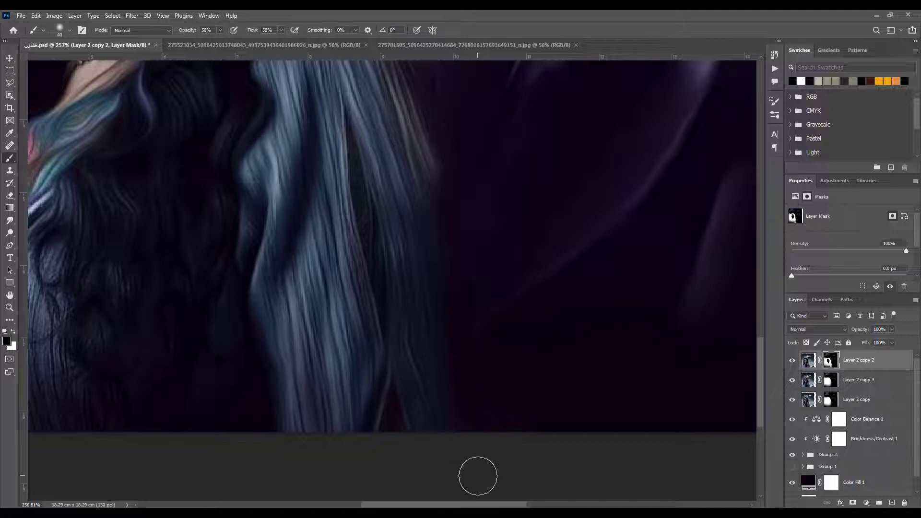
# Paint white on Layer 2 copy 2's mask over the dark curls and the jacket folds near the poster's lower edge
pyautogui.scroll(2, 304, 357)
pyautogui.press('x')
pyautogui.moveTo(250, 455); pyautogui.dragTo(341, 453)
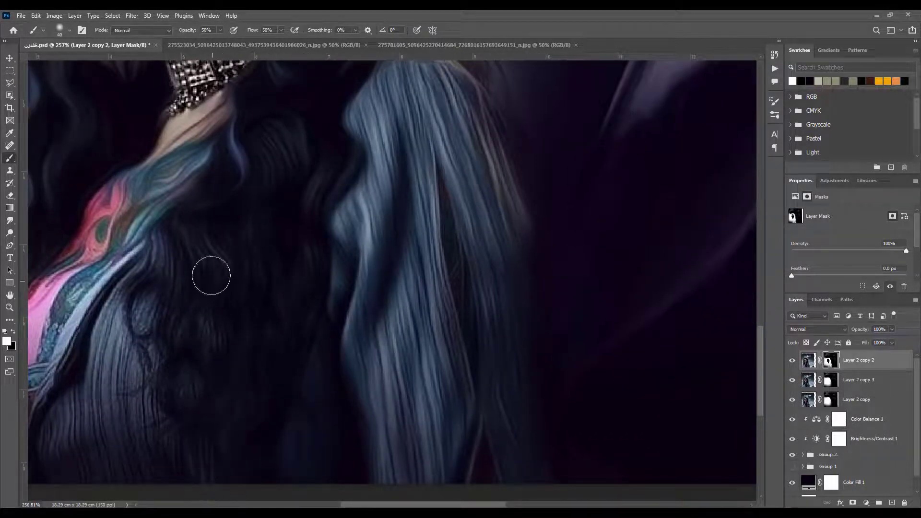
pyautogui.moveTo(154, 464)
pyautogui.mouseDown()
pyautogui.moveTo(132, 399)
pyautogui.moveTo(97, 420)
pyautogui.moveTo(117, 480)
pyautogui.moveTo(51, 456)
pyautogui.moveTo(214, 376)
pyautogui.moveTo(212, 413)
pyautogui.moveTo(171, 431)
pyautogui.mouseUp()
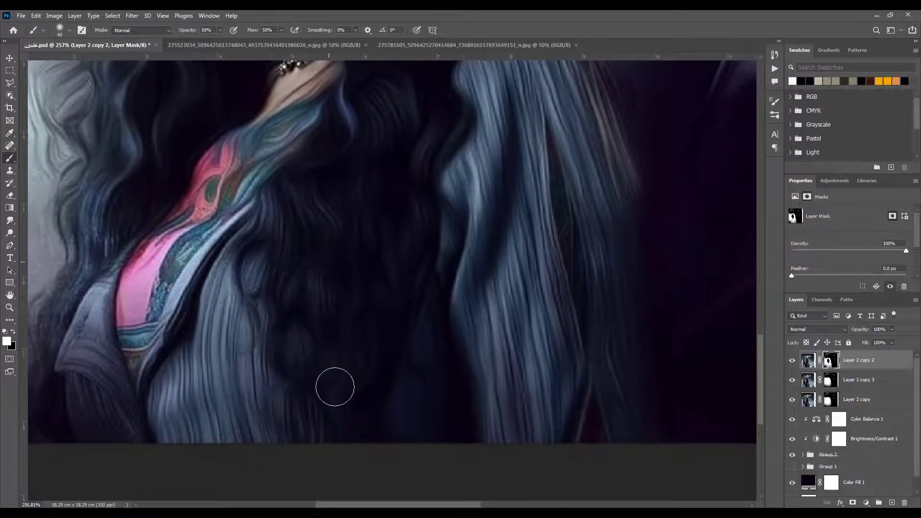
pyautogui.moveTo(333, 219)
pyautogui.mouseDown()
pyautogui.moveTo(493, 271)
pyautogui.moveTo(495, 250)
pyautogui.mouseUp()
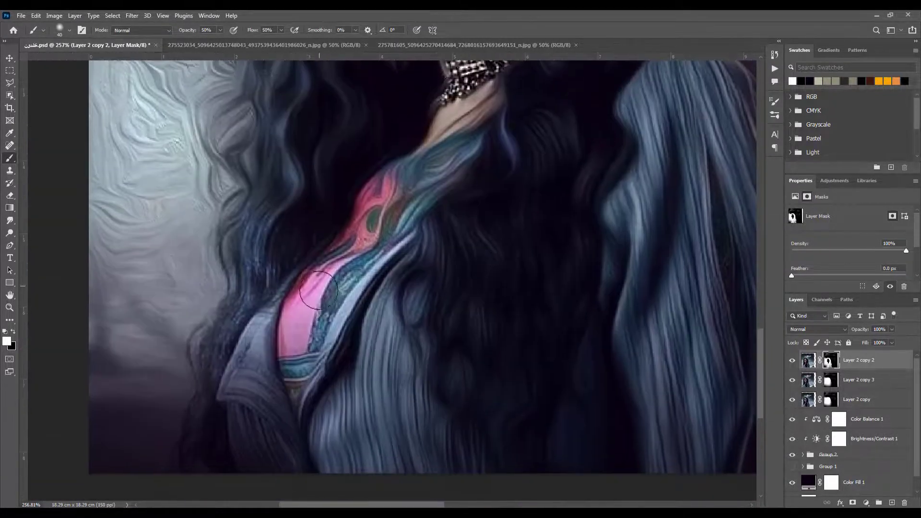
# Paint white on Layer 2 copy 2's mask over the pink top, the jacket lapel and the lower curls beside it
pyautogui.moveTo(309, 298); pyautogui.dragTo(301, 339)
pyautogui.moveTo(318, 304)
pyautogui.mouseDown()
pyautogui.moveTo(292, 355)
pyautogui.moveTo(243, 359)
pyautogui.moveTo(278, 410)
pyautogui.moveTo(315, 351)
pyautogui.moveTo(285, 477)
pyautogui.moveTo(264, 473)
pyautogui.mouseUp()
pyautogui.moveTo(191, 429)
pyautogui.mouseDown()
pyautogui.moveTo(236, 448)
pyautogui.moveTo(283, 401)
pyautogui.mouseUp()
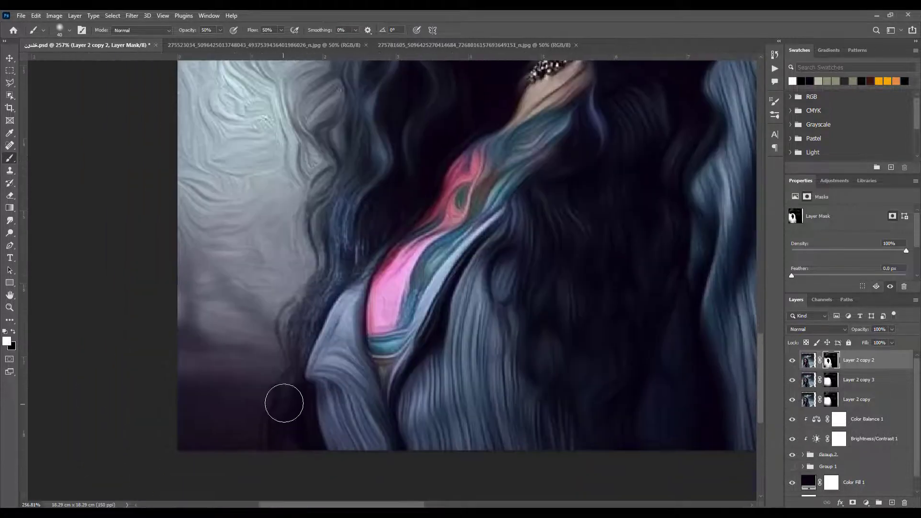
pyautogui.moveTo(302, 438)
pyautogui.mouseDown()
pyautogui.moveTo(318, 344)
pyautogui.moveTo(297, 329)
pyautogui.mouseUp()
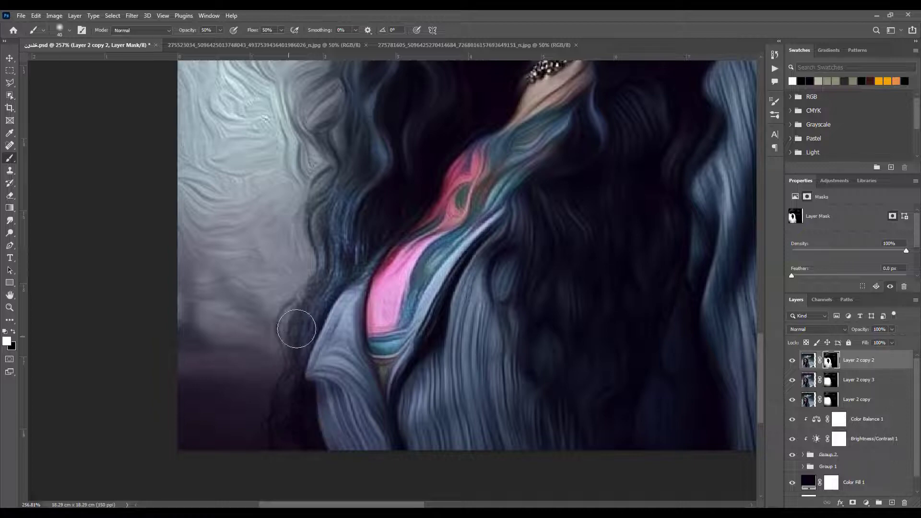
pyautogui.moveTo(328, 262)
pyautogui.mouseDown()
pyautogui.moveTo(355, 258)
pyautogui.moveTo(333, 231)
pyautogui.mouseUp()
# Paint white on Layer 2 copy 2's mask over the long curls beside the woman's neck and around her shoulder
pyautogui.moveTo(443, 156); pyautogui.dragTo(428, 328)
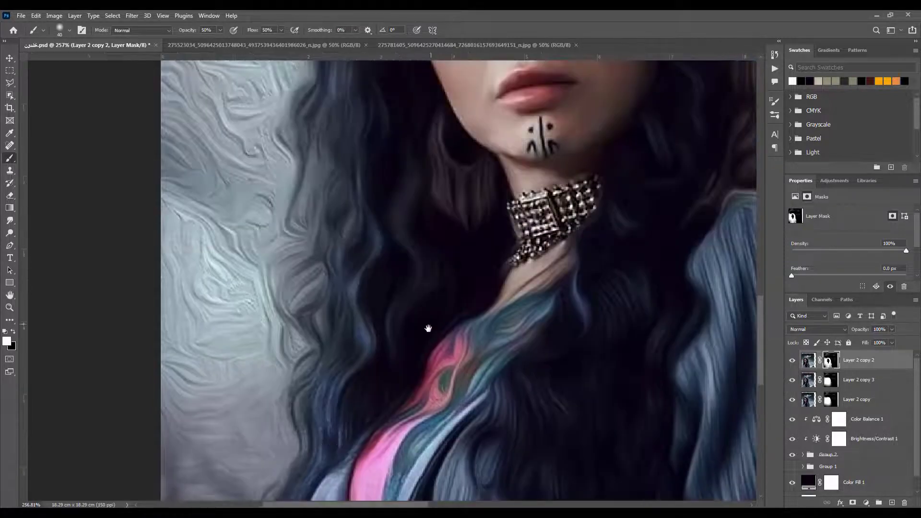
pyautogui.moveTo(434, 235); pyautogui.dragTo(339, 399)
pyautogui.moveTo(664, 243); pyautogui.dragTo(605, 260)
pyautogui.moveTo(619, 463); pyautogui.dragTo(425, 407)
# Smudge the woman's sleeve, curls and jacket edges on Layer 2 copy 3 with a 40 px brush at 12% strength
pyautogui.click(810, 382)
pyautogui.click(10, 222)
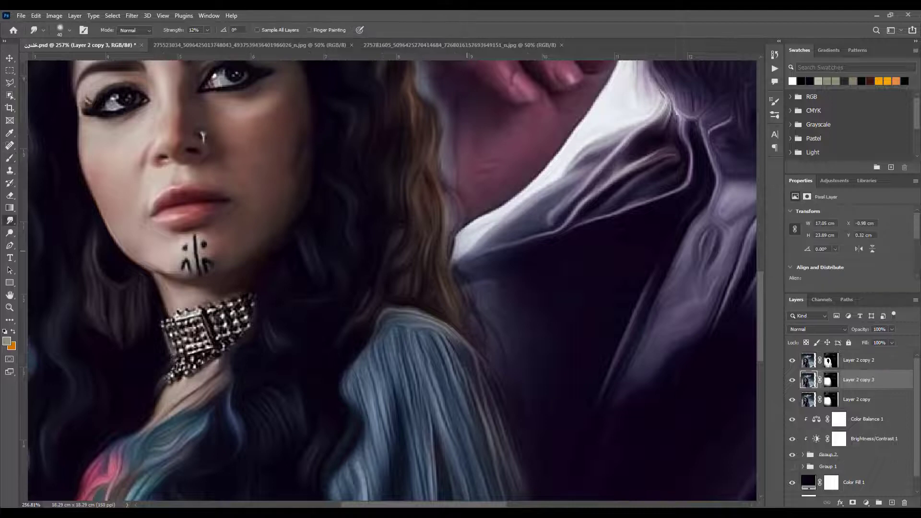
pyautogui.moveTo(468, 438); pyautogui.dragTo(395, 169)
pyautogui.moveTo(403, 440); pyautogui.dragTo(806, 339)
pyautogui.moveTo(261, 251); pyautogui.dragTo(223, 326)
pyautogui.moveTo(349, 202)
pyautogui.mouseDown()
pyautogui.moveTo(318, 446)
pyautogui.moveTo(356, 240)
pyautogui.mouseUp()
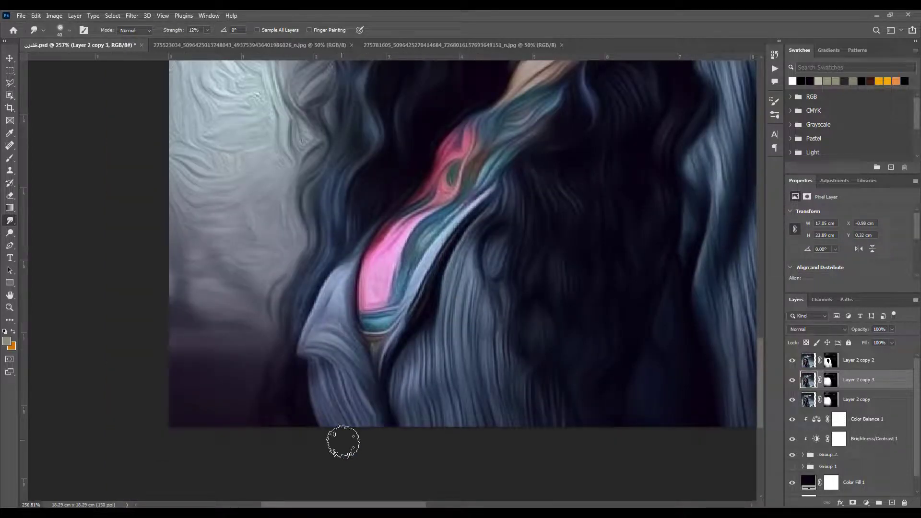
# Paint black with a 125 px brush on the masks of Layer 2 copy 3 and Layer 2 copy 2 along the poster's lower edge, and save
pyautogui.click(831, 381)
pyautogui.press('b')
pyautogui.press('d')
pyautogui.press('x')
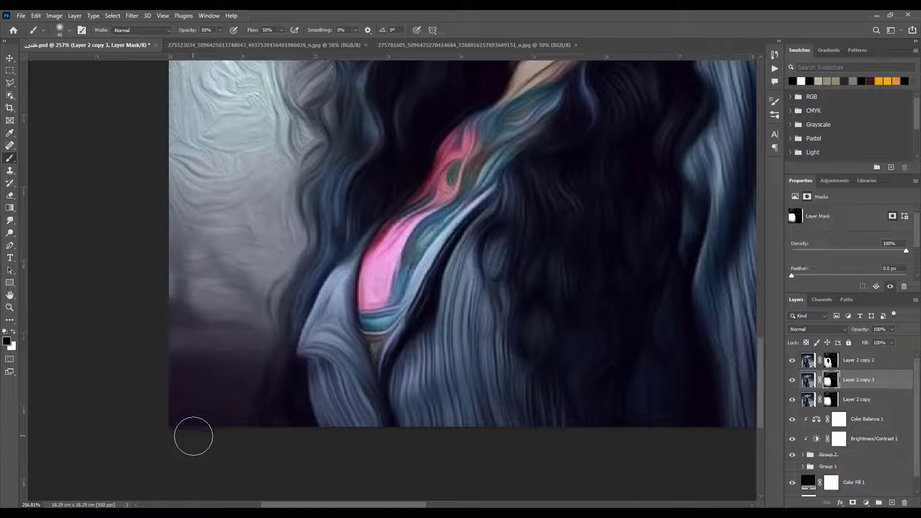
pyautogui.press(']')
pyautogui.press(']')
pyautogui.press(']')
pyautogui.press(']')
pyautogui.press(']')
pyautogui.press(']')
pyautogui.press(']')
pyautogui.click(832, 367)
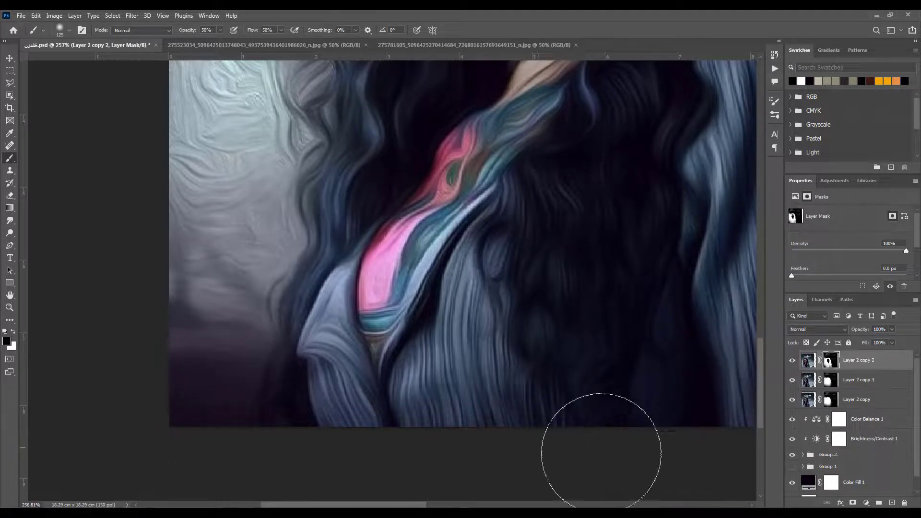
pyautogui.hotkey('ctrl', '0')
pyautogui.hotkey('ctrl', 's')
# Smudge the swirled sky beside the woman's curls on Layer 2 copy 2 with a 60 px brush at 12% strength, and save the file
pyautogui.scroll(4, 271, 326)
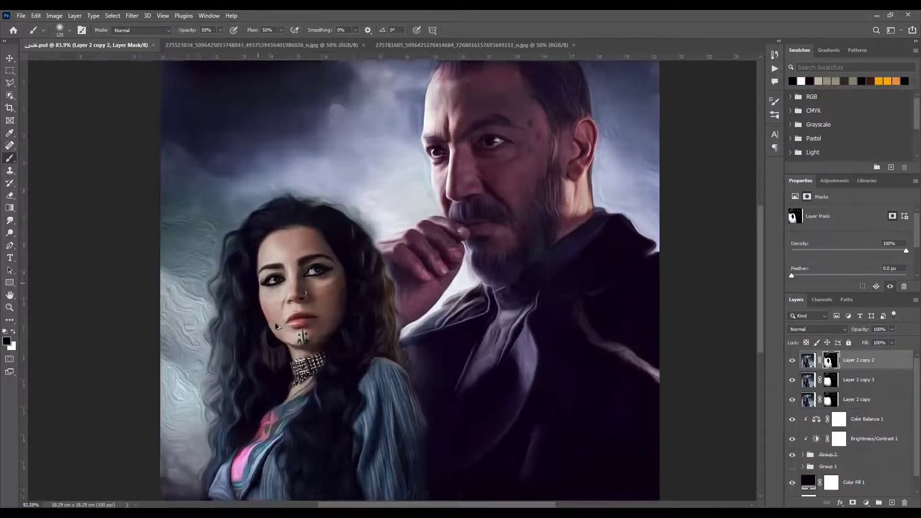
pyautogui.moveTo(271, 326); pyautogui.dragTo(392, 414)
pyautogui.click(809, 361)
pyautogui.press('r')
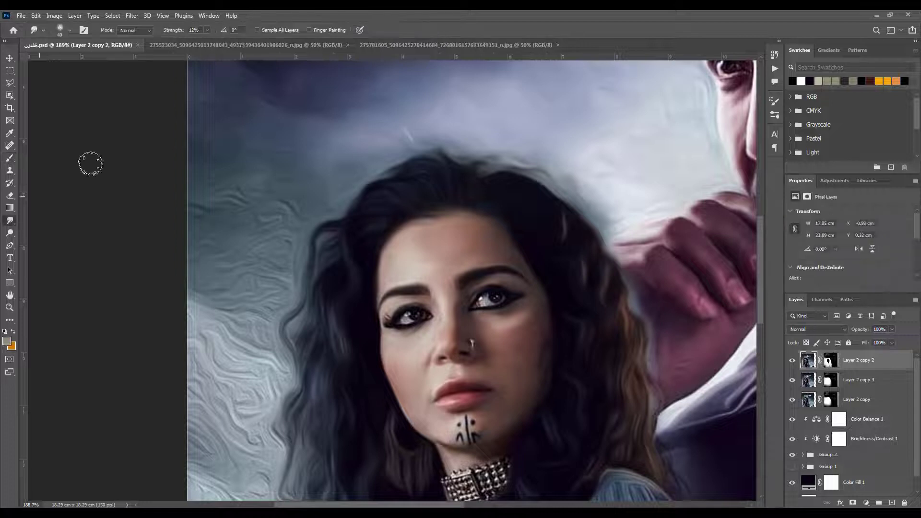
pyautogui.moveTo(288, 117)
pyautogui.mouseDown()
pyautogui.moveTo(300, 168)
pyautogui.moveTo(250, 241)
pyautogui.moveTo(141, 220)
pyautogui.moveTo(170, 295)
pyautogui.moveTo(288, 265)
pyautogui.moveTo(179, 302)
pyautogui.moveTo(208, 386)
pyautogui.moveTo(239, 335)
pyautogui.moveTo(276, 361)
pyautogui.moveTo(174, 442)
pyautogui.moveTo(251, 420)
pyautogui.mouseUp()
pyautogui.moveTo(344, 415); pyautogui.dragTo(333, 228)
pyautogui.moveTo(224, 321)
pyautogui.mouseDown()
pyautogui.moveTo(197, 356)
pyautogui.moveTo(265, 336)
pyautogui.moveTo(230, 424)
pyautogui.moveTo(162, 395)
pyautogui.moveTo(221, 437)
pyautogui.mouseUp()
pyautogui.moveTo(298, 402); pyautogui.dragTo(286, 284)
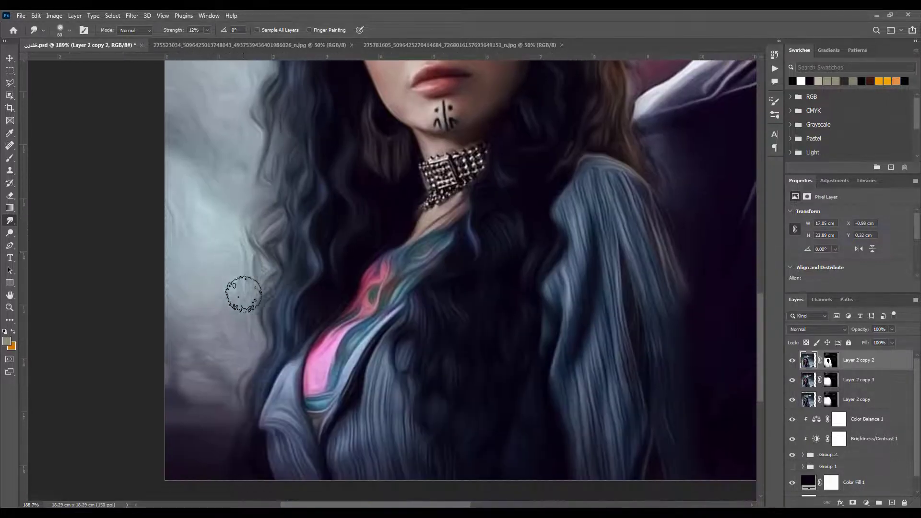
pyautogui.hotkey('ctrl', '0')
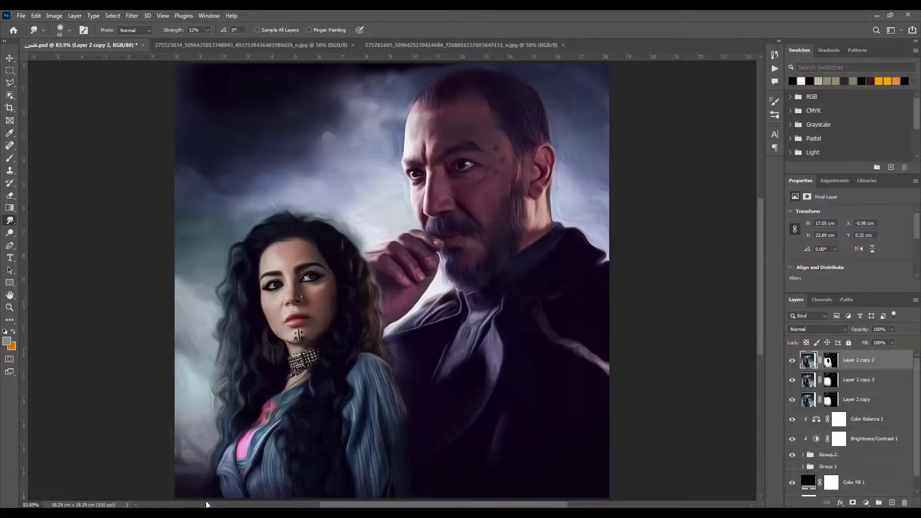
pyautogui.hotkey('ctrl', 's')
# Paint black with a 20 px brush on the masks of all three Layer 2 copies along the brown curls beside the man's hand
pyautogui.scroll(5, 313, 319)
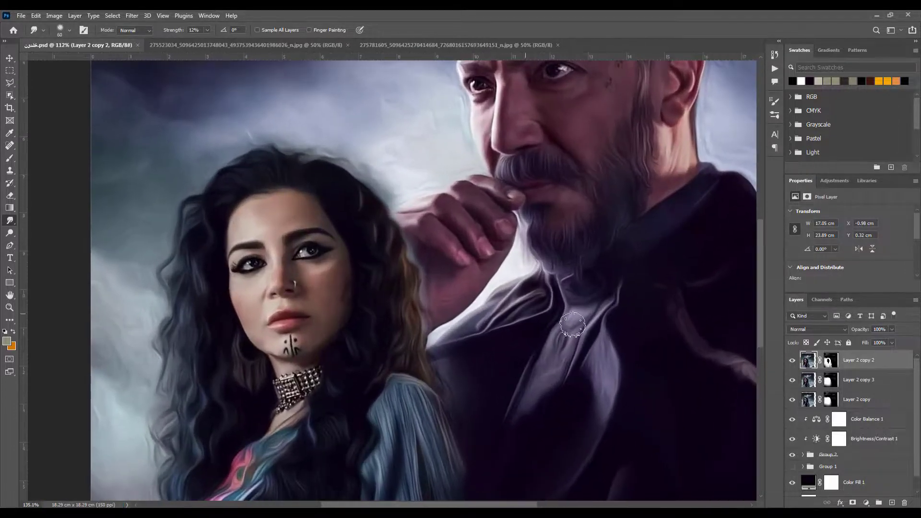
pyautogui.click(830, 360)
pyautogui.press('b')
pyautogui.scroll(3, 406, 230)
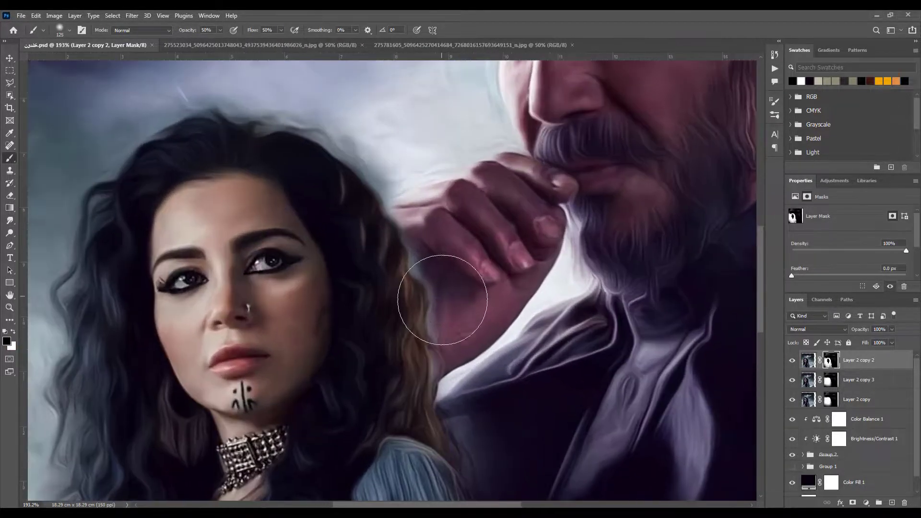
pyautogui.moveTo(418, 255); pyautogui.dragTo(423, 270)
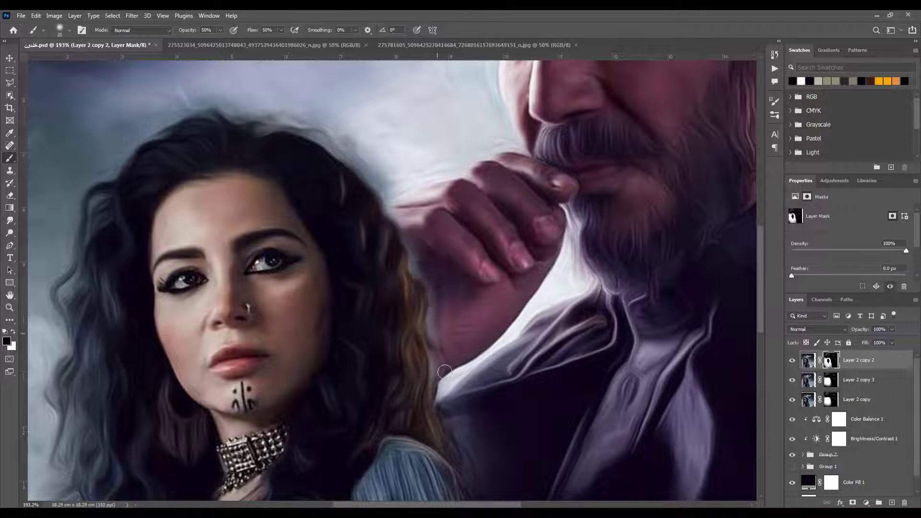
pyautogui.click(830, 379)
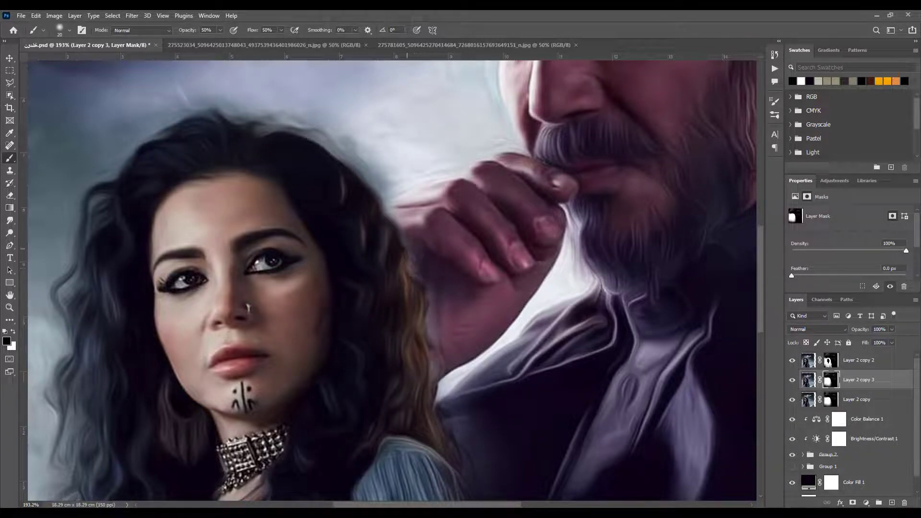
pyautogui.click(828, 360)
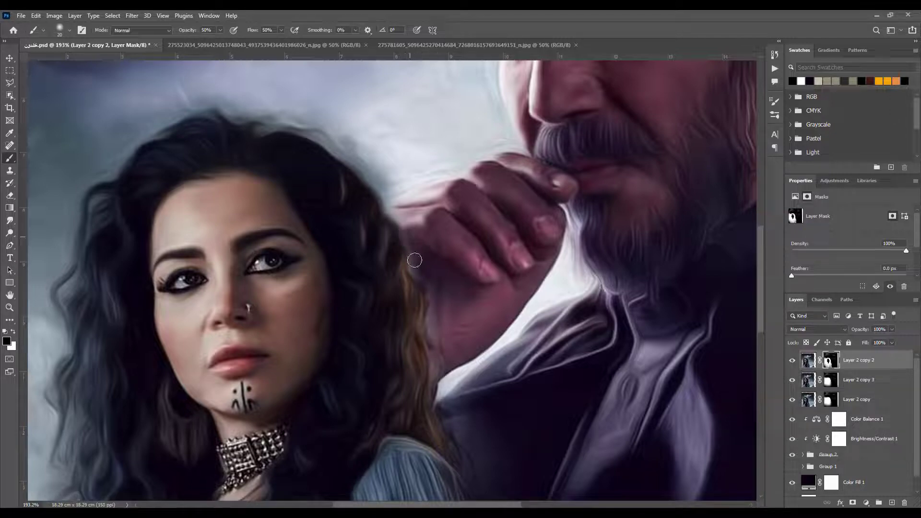
pyautogui.click(830, 399)
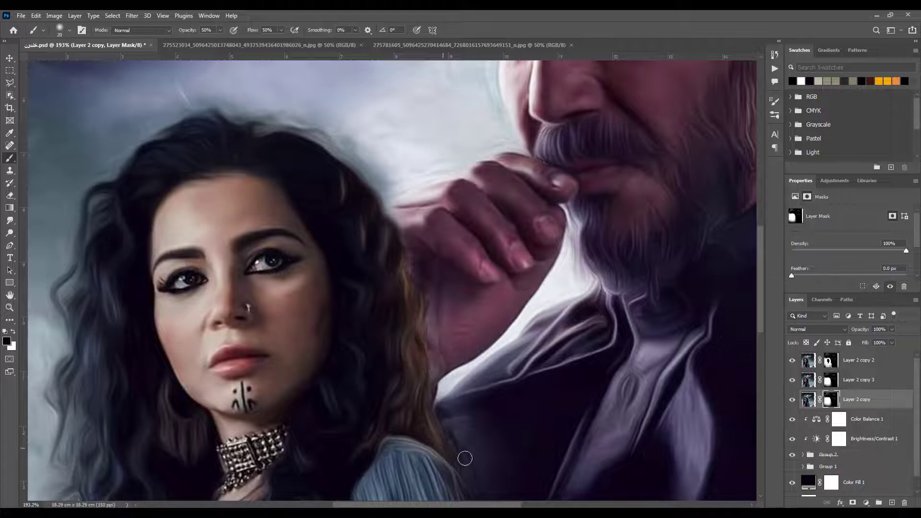
pyautogui.moveTo(463, 446)
pyautogui.mouseDown()
pyautogui.moveTo(372, 272)
pyautogui.moveTo(439, 445)
pyautogui.mouseUp()
# Smudge the area between the brown curls and the man's hand on Layer 2 copy and Layer 2 copy 3, reducing the brush to 40 px
pyautogui.click(810, 404)
pyautogui.click(9, 220)
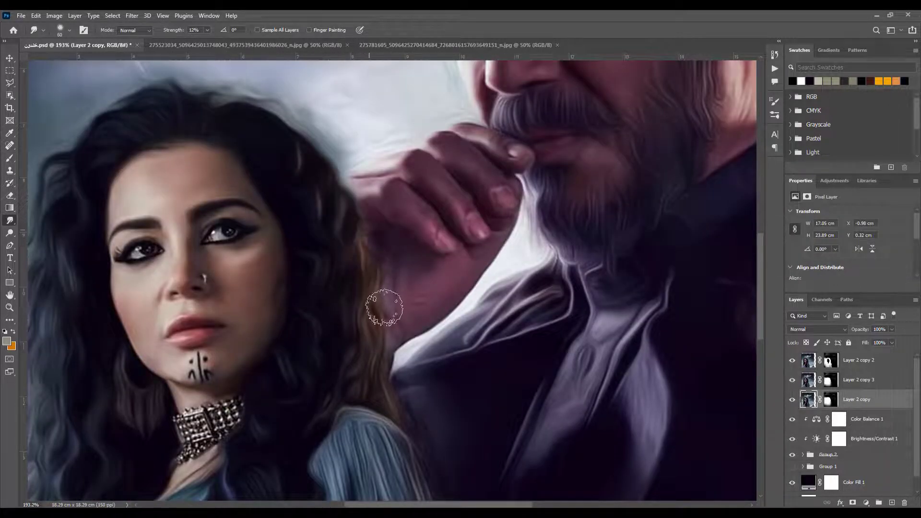
pyautogui.click(808, 380)
pyautogui.press('[')
pyautogui.press('[')
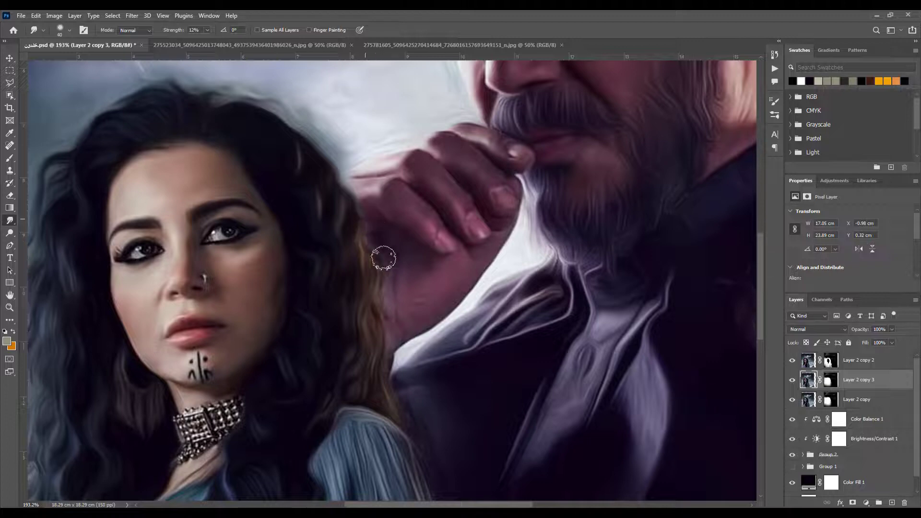
# Smudge the curls above the woman's shoulder and along her jacket on Layer 2 copy 2 with the 40 px brush
pyautogui.click(808, 360)
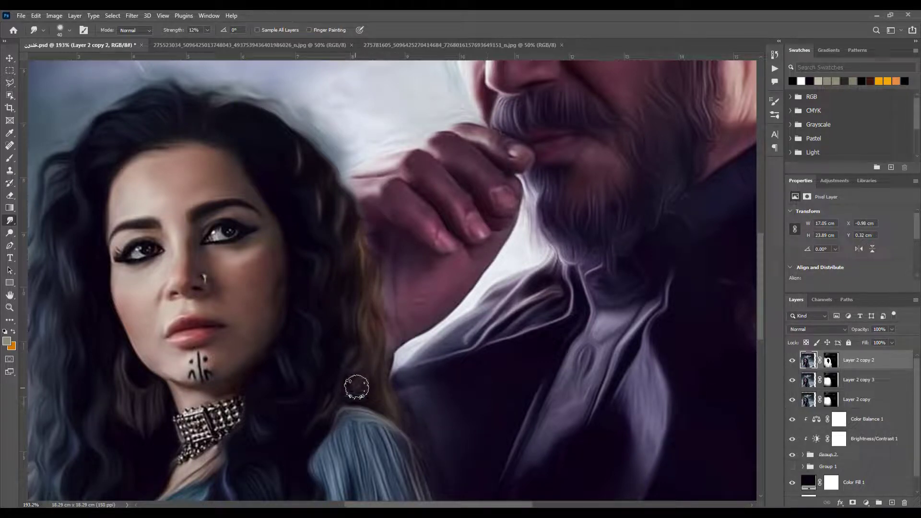
pyautogui.moveTo(327, 450); pyautogui.dragTo(360, 326)
pyautogui.moveTo(314, 436); pyautogui.dragTo(319, 426)
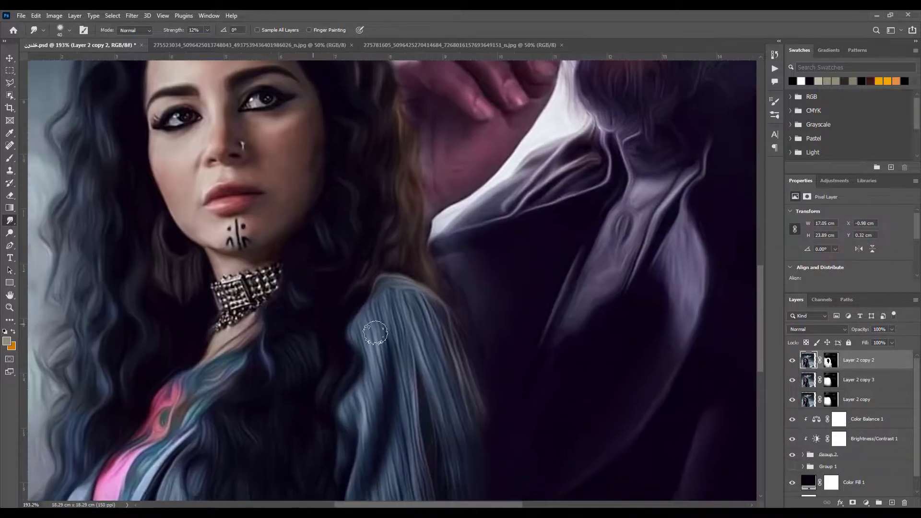
pyautogui.moveTo(100, 196); pyautogui.dragTo(137, 196)
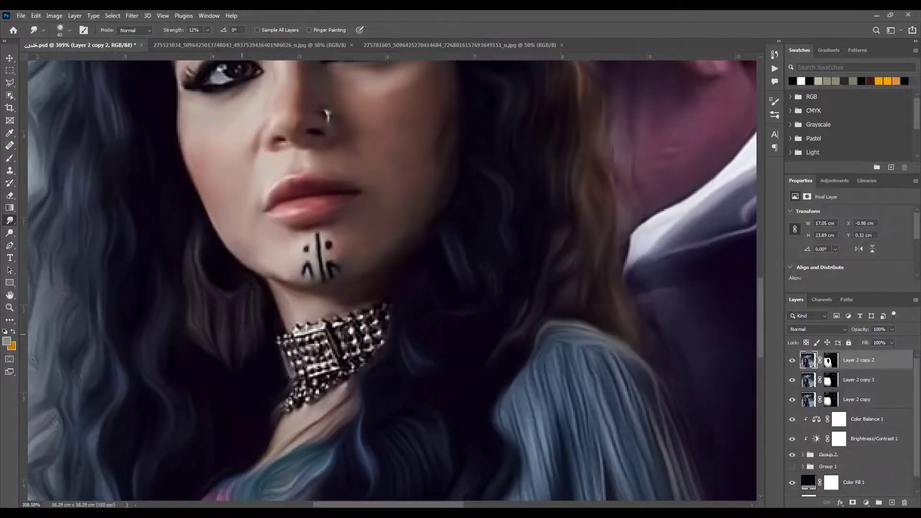
# Restore the detail of the woman's earring by painting black over it on Layer 2 copy 2's mask with a small brush
pyautogui.click(10, 158)
pyautogui.click(829, 361)
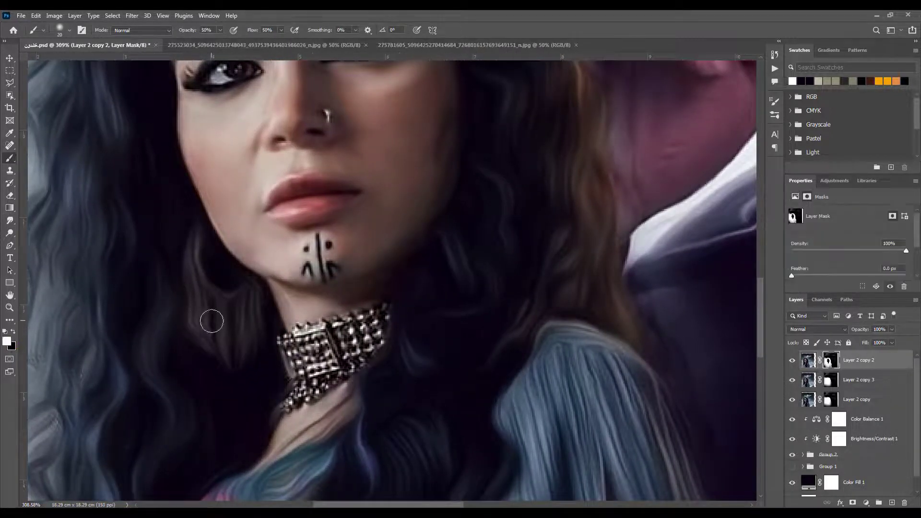
pyautogui.press('x')
pyautogui.moveTo(212, 321)
pyautogui.mouseDown()
pyautogui.moveTo(231, 342)
pyautogui.moveTo(243, 339)
pyautogui.moveTo(255, 316)
pyautogui.moveTo(228, 363)
pyautogui.moveTo(193, 298)
pyautogui.moveTo(192, 272)
pyautogui.mouseUp()
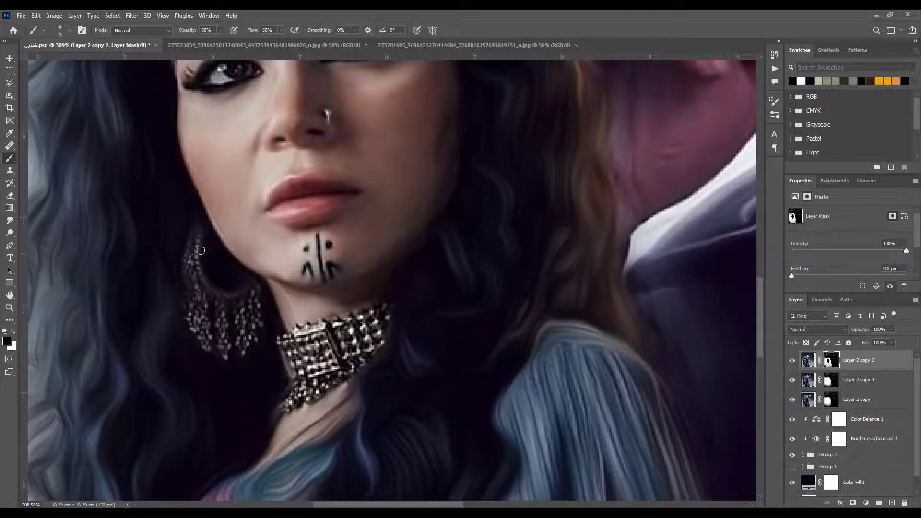
# Smudge the dark edge beside the woman's beaded choker on Layer 2 copy 3 and Layer 2 copy 2, and save the file
pyautogui.click(812, 381)
pyautogui.press('r')
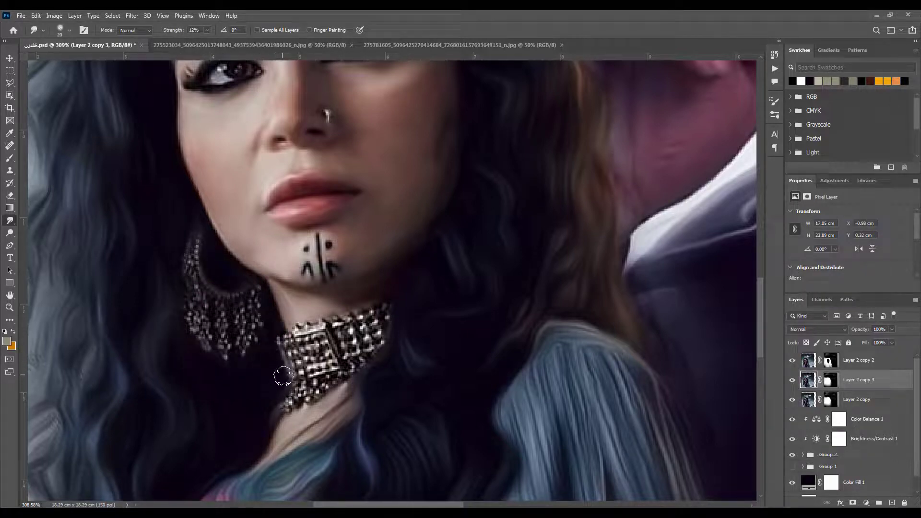
pyautogui.moveTo(283, 377)
pyautogui.mouseDown()
pyautogui.moveTo(275, 340)
pyautogui.moveTo(260, 370)
pyautogui.mouseUp()
pyautogui.click(821, 363)
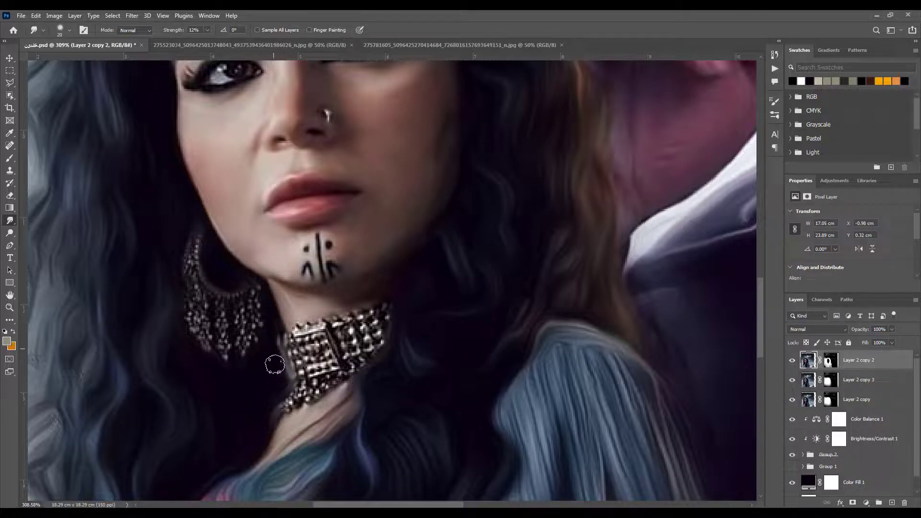
pyautogui.hotkey('ctrl', '0')
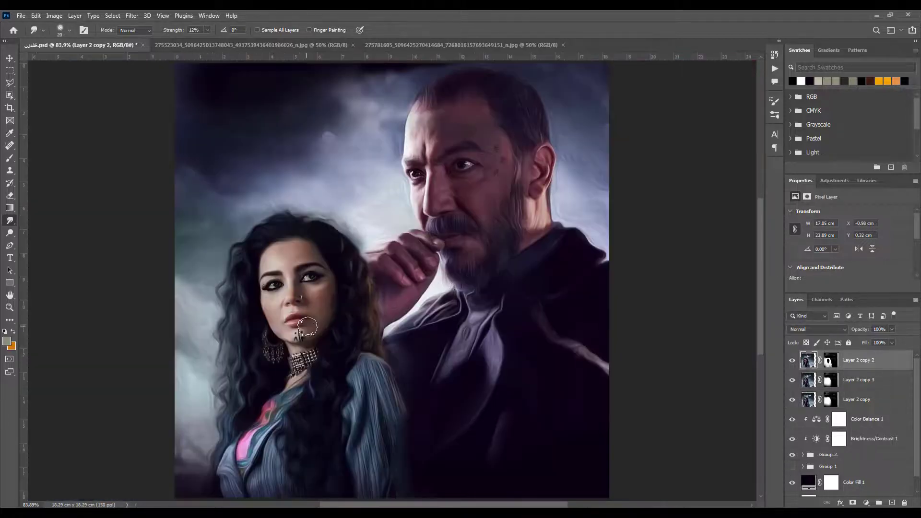
pyautogui.hotkey('ctrl', 's')
# Group the three Layer 2 copies and clip a Brightness/Contrast adjustment to the group with brightness 40 and contrast 21
pyautogui.press('v')
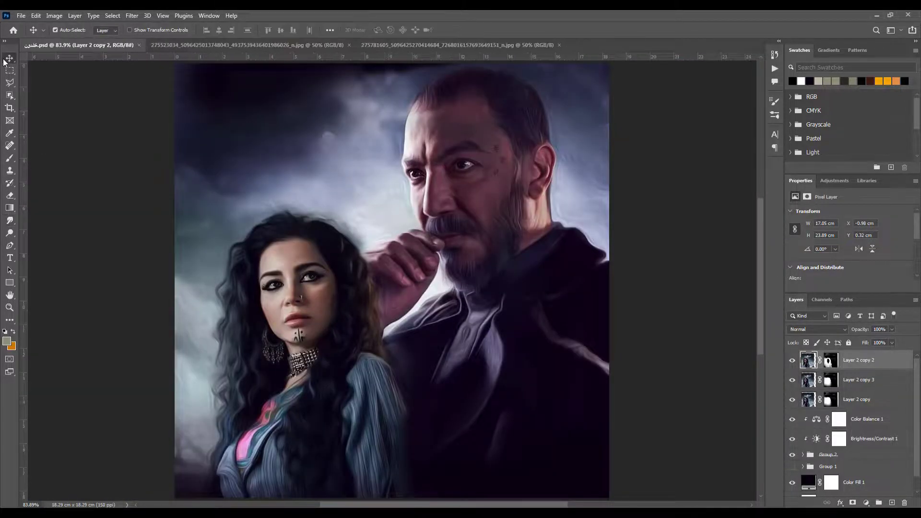
pyautogui.keyDown('shift'); pyautogui.click(864, 394); pyautogui.keyUp('shift')
pyautogui.hotkey('ctrl', 'g')
pyautogui.click(866, 502)
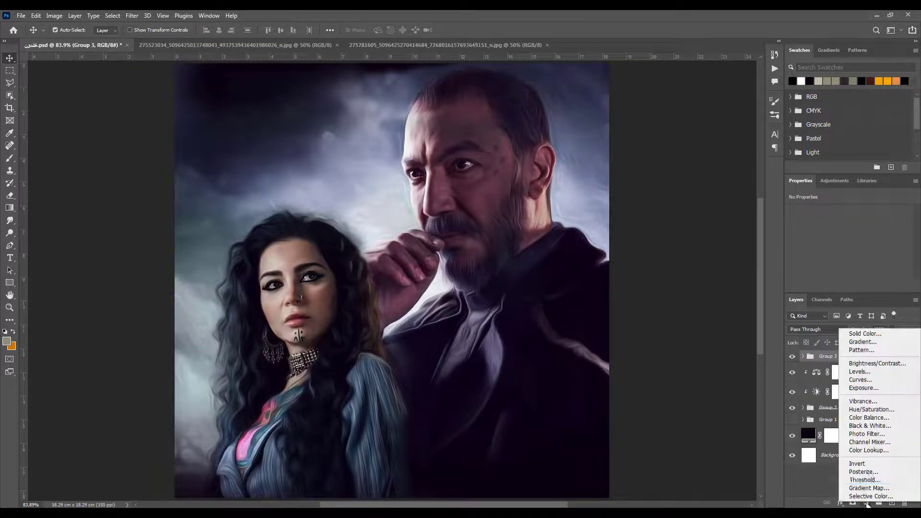
pyautogui.click(892, 366)
pyautogui.click(847, 286)
pyautogui.moveTo(849, 240)
pyautogui.mouseDown()
pyautogui.moveTo(857, 257)
pyautogui.moveTo(864, 239)
pyautogui.mouseUp()
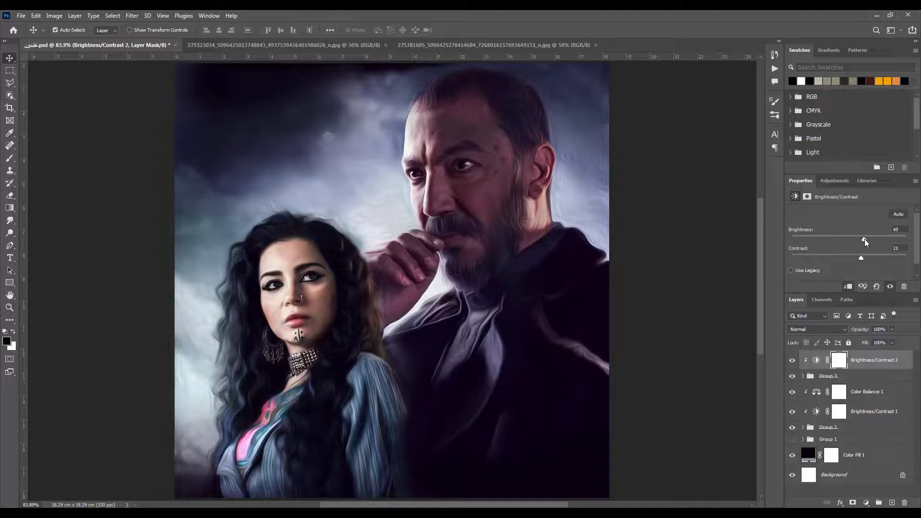
# Clip a Color Balance adjustment above Brightness/Contrast 2 with midtones Cyan-Red +25 and Yellow-Blue +19, and save the file
pyautogui.click(866, 502)
pyautogui.click(868, 423)
pyautogui.click(848, 286)
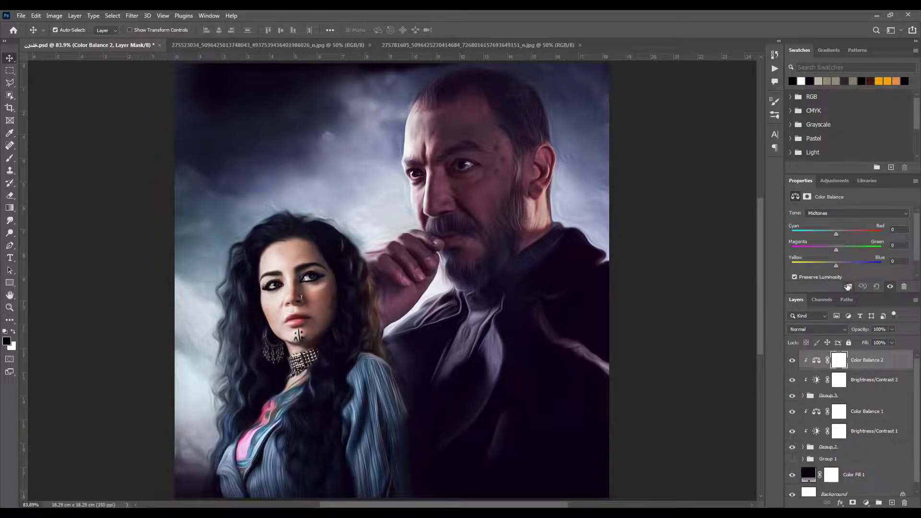
pyautogui.moveTo(836, 265); pyautogui.dragTo(842, 264)
pyautogui.hotkey('ctrl', 's')
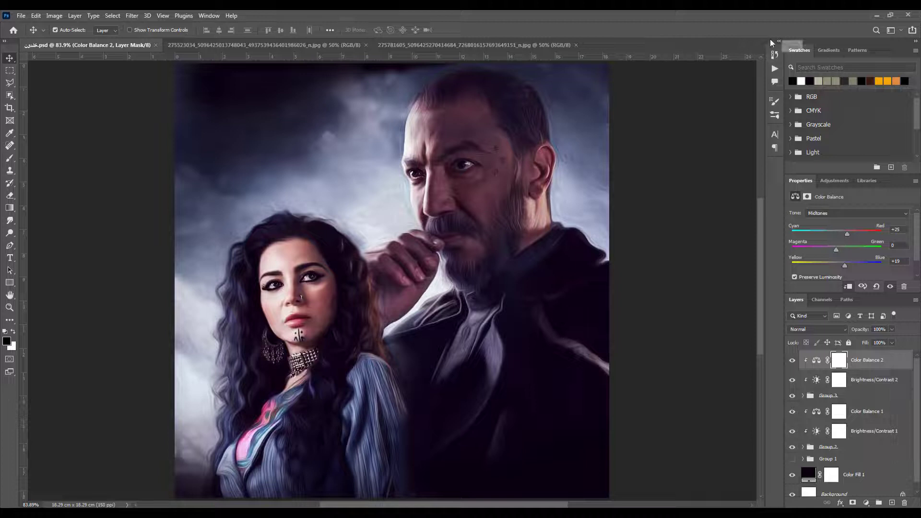
# Add a new Overlay layer on top of the stack and sample the pink #ec5b99 from the woman's top for the brush
pyautogui.scroll(-1, 859, 413)
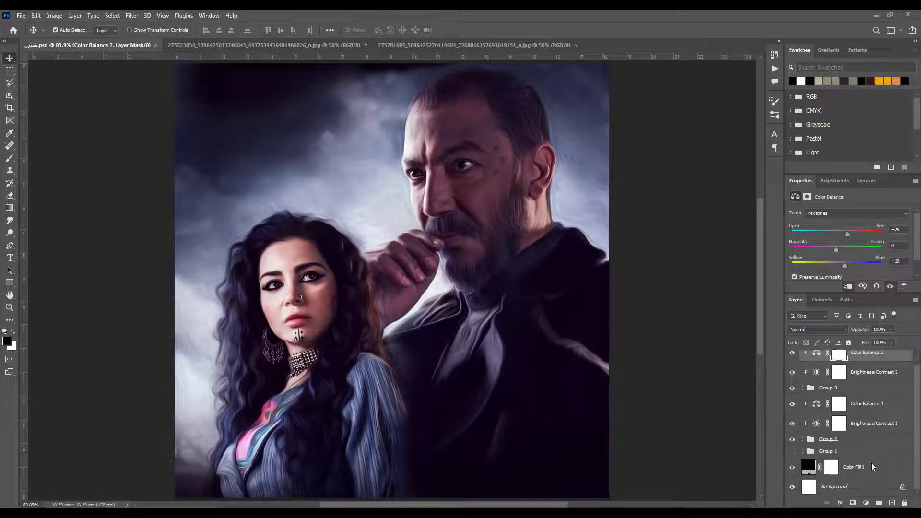
pyautogui.scroll(1, 865, 405)
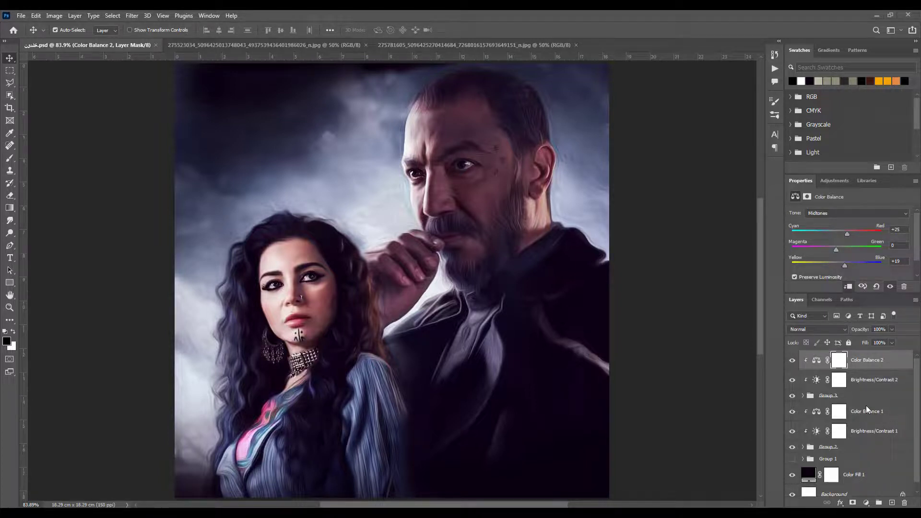
pyautogui.click(891, 503)
pyautogui.click(815, 330)
pyautogui.click(809, 384)
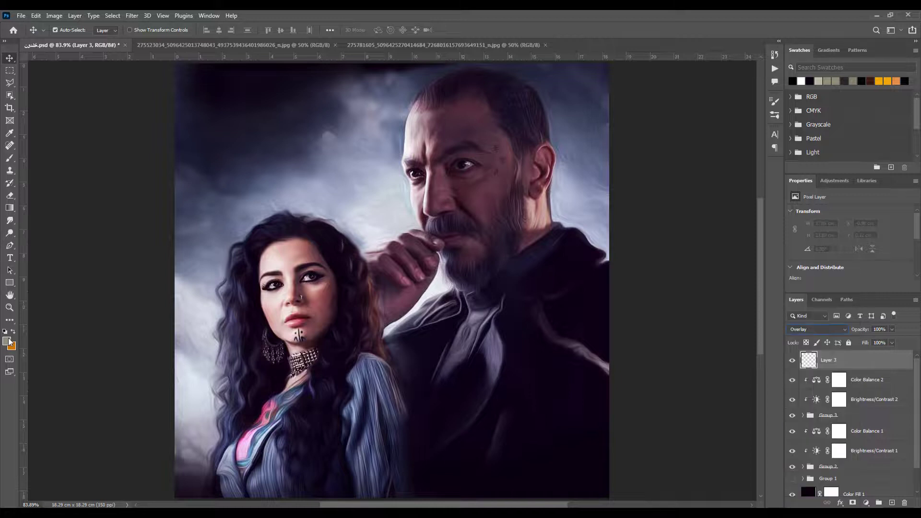
pyautogui.click(6, 341)
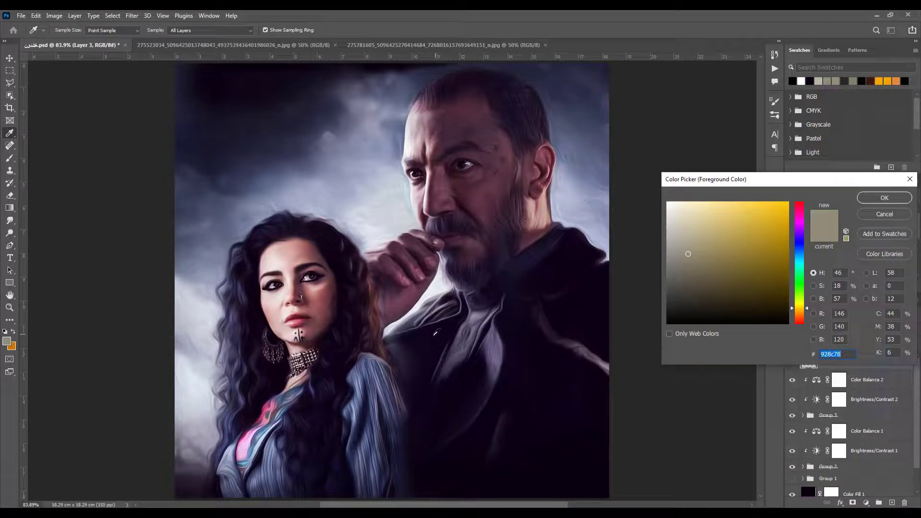
pyautogui.click(268, 408)
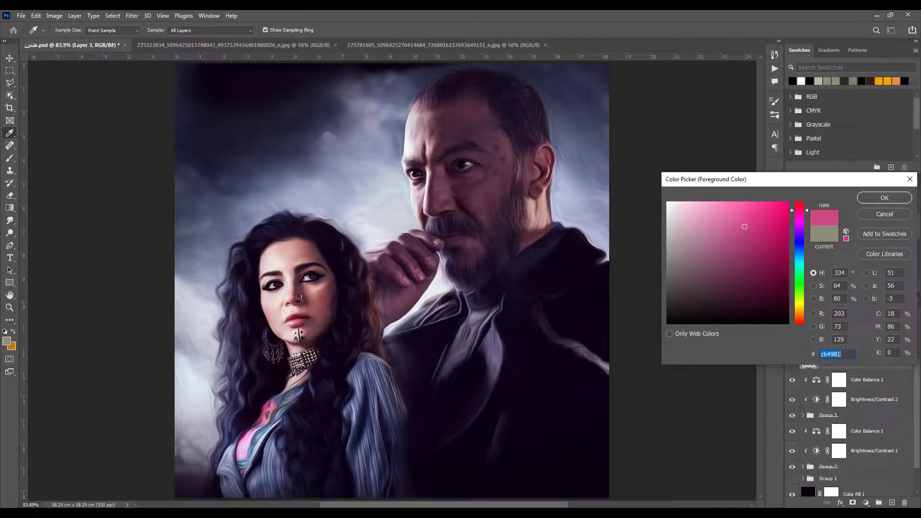
pyautogui.click(868, 198)
pyautogui.press('b')
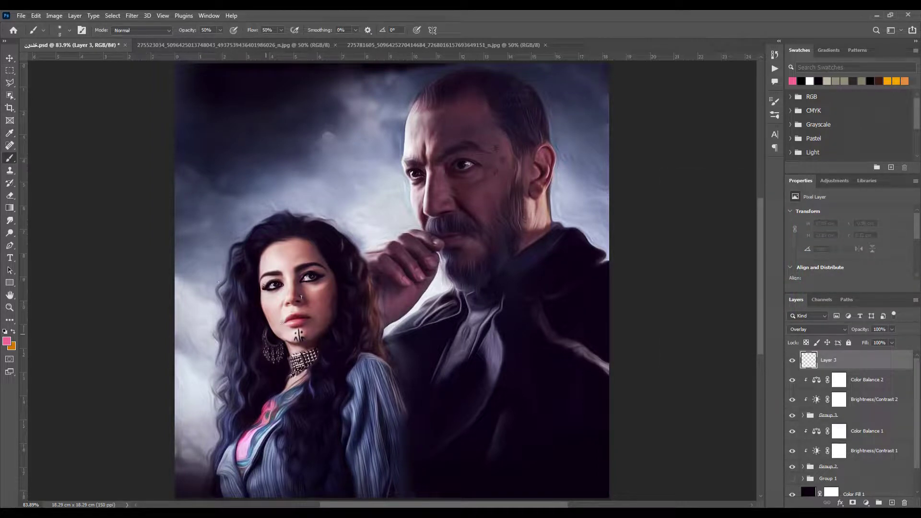
# Paint pink light over the sky behind the woman and along her hair and jacket with a 300 px soft brush
pyautogui.press(']')
pyautogui.press(']')
pyautogui.press(']')
pyautogui.press(']')
pyautogui.press(']')
pyautogui.press(']')
pyautogui.press(']')
pyautogui.press(']')
pyautogui.press(']')
pyautogui.press('[')
pyautogui.press('[')
pyautogui.press('[')
pyautogui.press('[')
pyautogui.moveTo(214, 449)
pyautogui.mouseDown()
pyautogui.moveTo(186, 453)
pyautogui.moveTo(165, 358)
pyautogui.moveTo(189, 209)
pyautogui.mouseUp()
pyautogui.moveTo(161, 359); pyautogui.dragTo(390, 512)
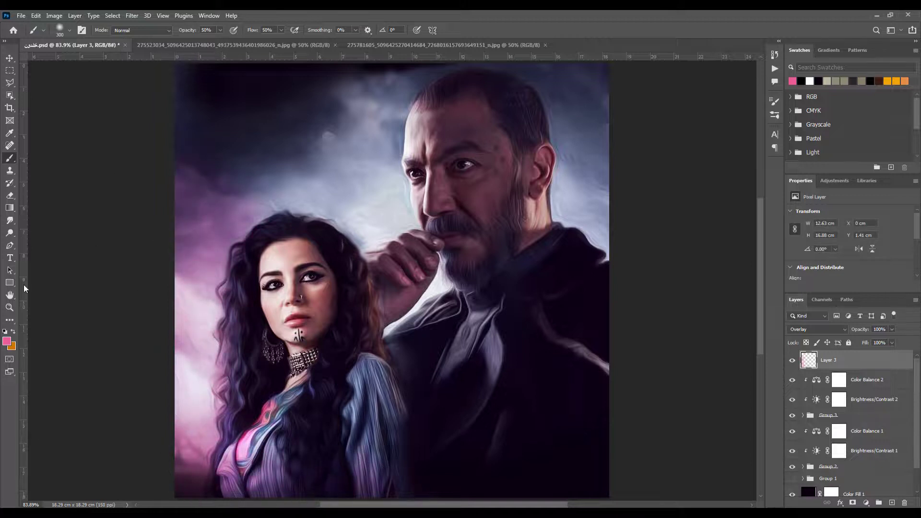
pyautogui.moveTo(180, 186)
pyautogui.mouseDown()
pyautogui.moveTo(275, 183)
pyautogui.moveTo(216, 96)
pyautogui.moveTo(127, 111)
pyautogui.mouseUp()
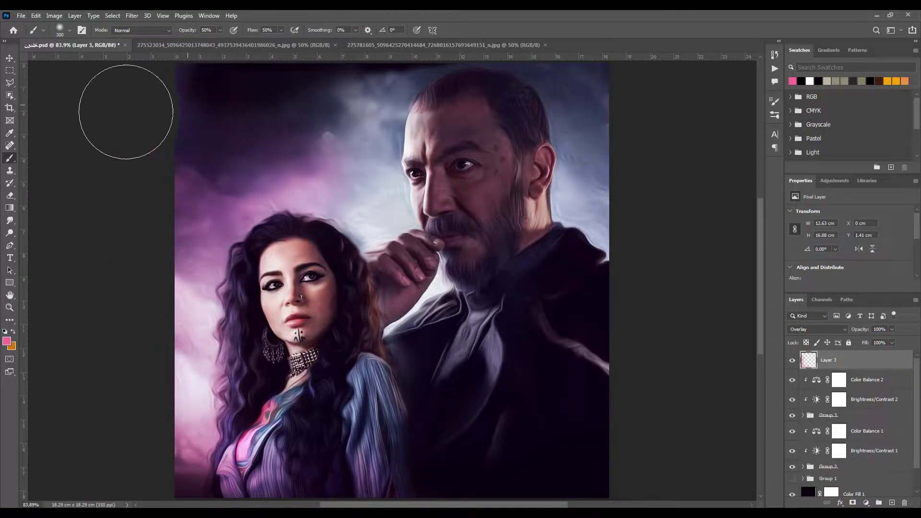
# Add another new layer in Overlay mode and choose a bright blue as the foreground colour
pyautogui.click(891, 502)
pyautogui.click(815, 329)
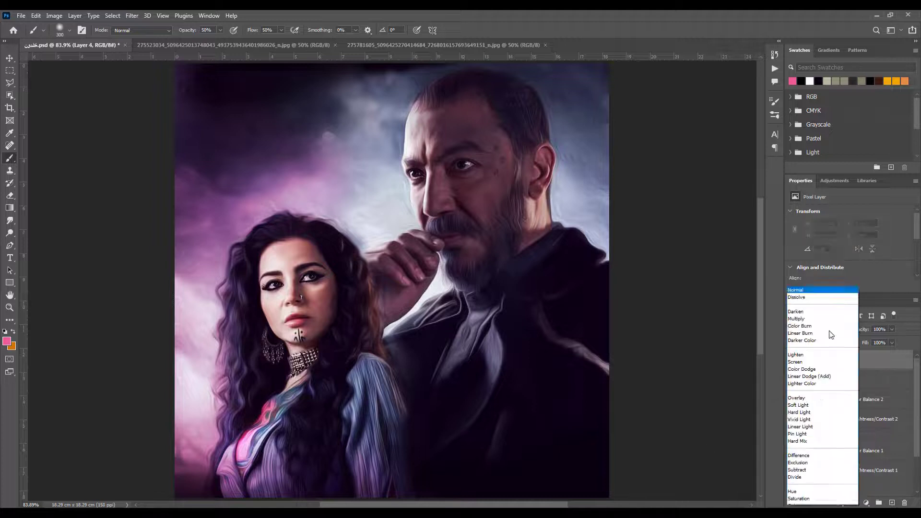
pyautogui.click(815, 389)
pyautogui.click(7, 341)
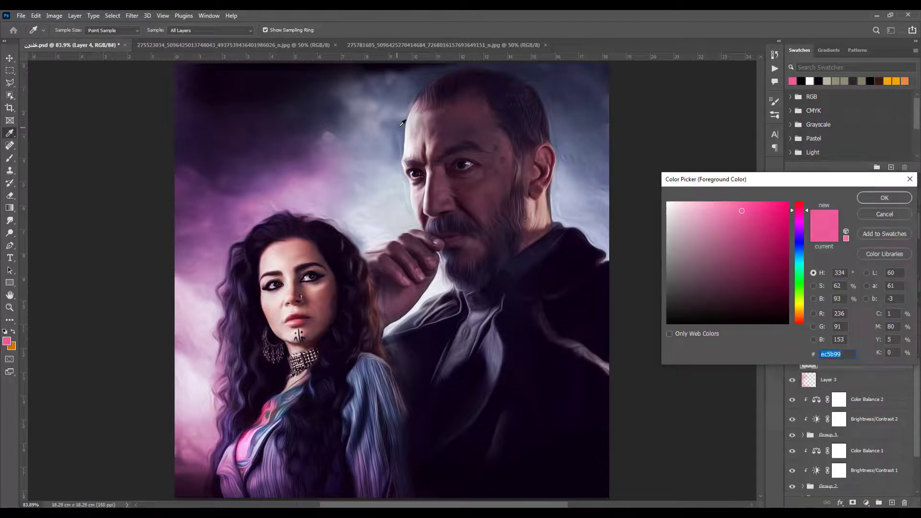
pyautogui.click(805, 252)
pyautogui.click(883, 198)
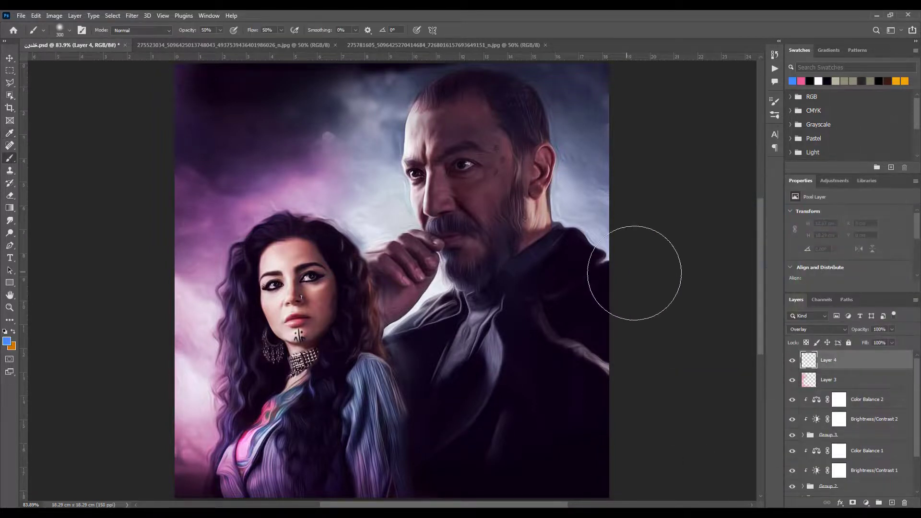
# Paint blue light over the man's coat and the sky around his head, reducing the brush from 300 px for the sky
pyautogui.moveTo(634, 272)
pyautogui.mouseDown()
pyautogui.moveTo(611, 391)
pyautogui.moveTo(493, 448)
pyautogui.moveTo(524, 387)
pyautogui.moveTo(645, 262)
pyautogui.mouseUp()
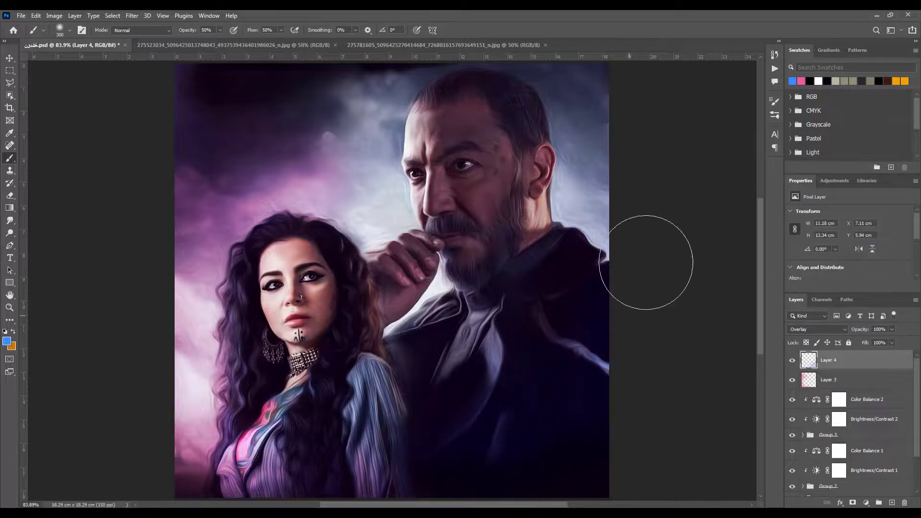
pyautogui.moveTo(628, 199)
pyautogui.mouseDown()
pyautogui.moveTo(603, 82)
pyautogui.moveTo(595, 209)
pyautogui.moveTo(624, 213)
pyautogui.mouseUp()
pyautogui.press('[')
pyautogui.press('[')
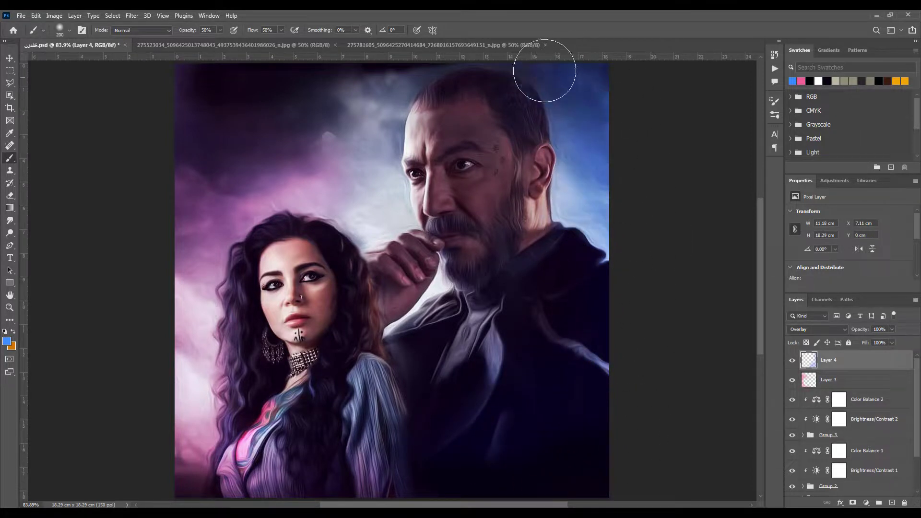
pyautogui.moveTo(544, 71)
pyautogui.mouseDown()
pyautogui.moveTo(360, 92)
pyautogui.moveTo(373, 190)
pyautogui.mouseUp()
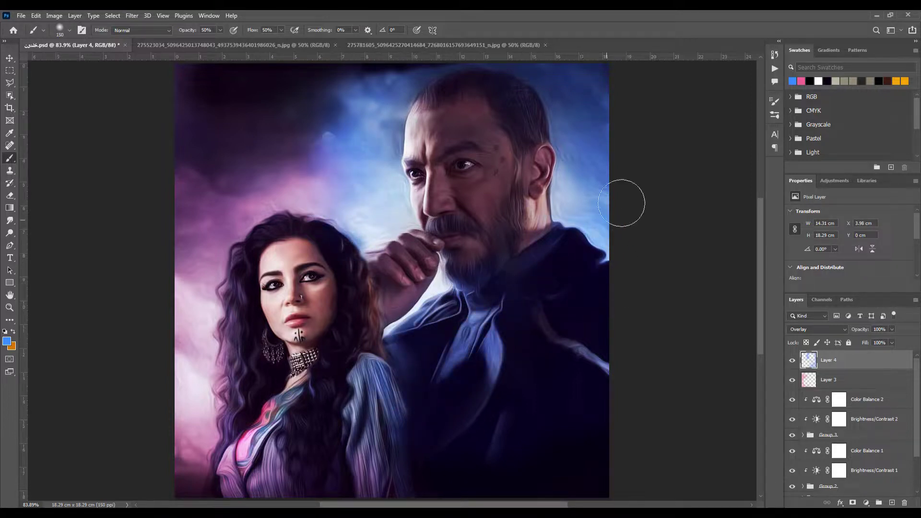
# Add a new Multiply layer and sample a dark colour from the woman's hair for the brush
pyautogui.click(892, 502)
pyautogui.click(817, 330)
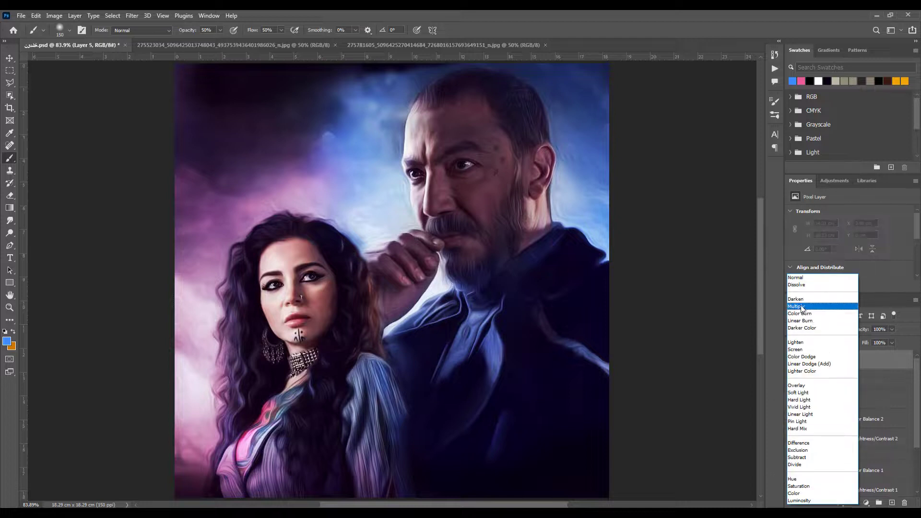
pyautogui.click(803, 307)
pyautogui.click(7, 342)
pyautogui.click(227, 268)
pyautogui.press('Return')
pyautogui.press('b')
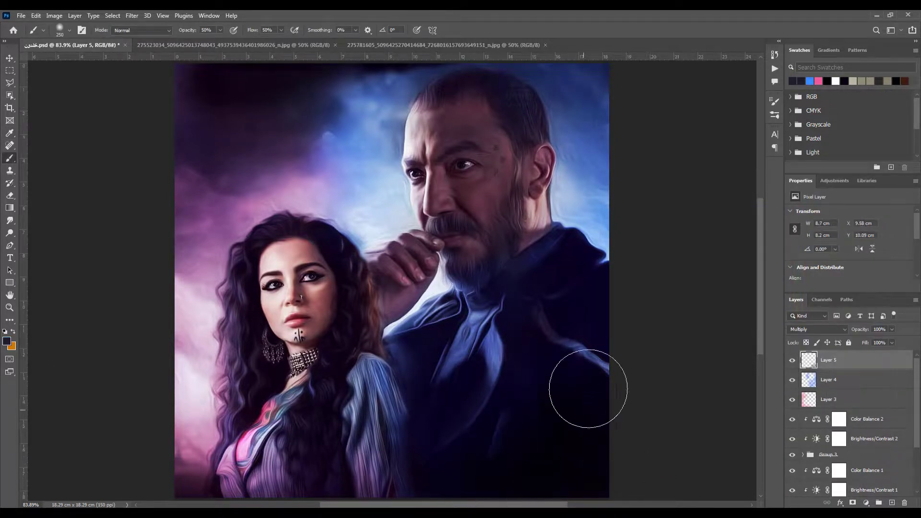
# Darken the man's coat, the woman's lower jacket and the upper sky on the Multiply layer with 250 px and 175 px brushes
pyautogui.moveTo(520, 436)
pyautogui.mouseDown()
pyautogui.moveTo(435, 448)
pyautogui.moveTo(308, 493)
pyautogui.moveTo(211, 483)
pyautogui.moveTo(390, 487)
pyautogui.moveTo(417, 455)
pyautogui.mouseUp()
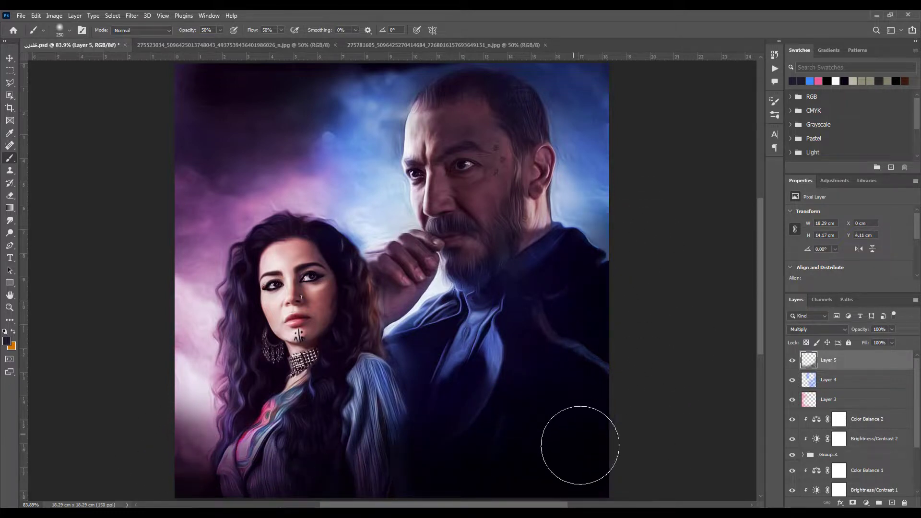
pyautogui.moveTo(580, 444)
pyautogui.mouseDown()
pyautogui.moveTo(428, 457)
pyautogui.moveTo(400, 368)
pyautogui.moveTo(451, 316)
pyautogui.moveTo(355, 382)
pyautogui.moveTo(393, 340)
pyautogui.moveTo(417, 430)
pyautogui.moveTo(409, 400)
pyautogui.moveTo(401, 425)
pyautogui.moveTo(474, 397)
pyautogui.moveTo(468, 361)
pyautogui.moveTo(446, 417)
pyautogui.moveTo(411, 463)
pyautogui.mouseUp()
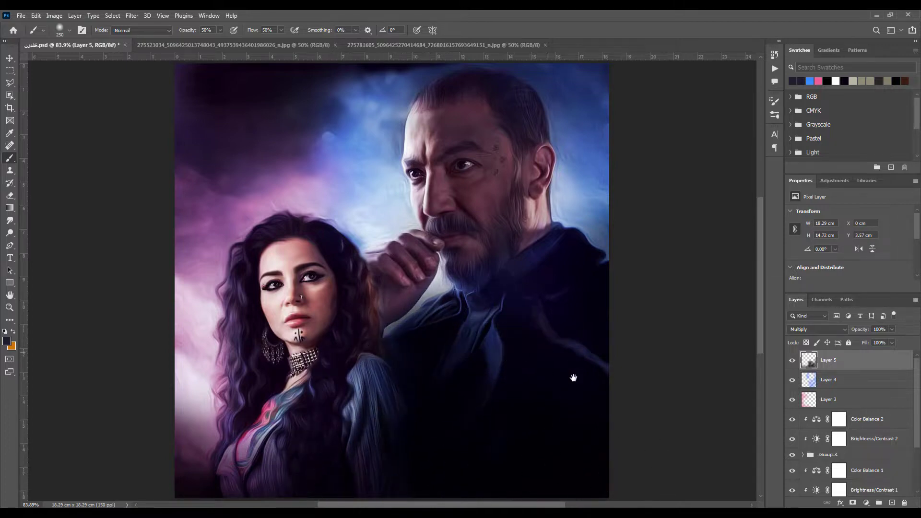
pyautogui.moveTo(573, 377); pyautogui.dragTo(625, 392)
pyautogui.moveTo(561, 99)
pyautogui.mouseDown()
pyautogui.moveTo(709, 92)
pyautogui.moveTo(604, 116)
pyautogui.moveTo(661, 154)
pyautogui.moveTo(691, 206)
pyautogui.moveTo(566, 71)
pyautogui.moveTo(405, 107)
pyautogui.moveTo(482, 77)
pyautogui.moveTo(472, 78)
pyautogui.moveTo(394, 107)
pyautogui.moveTo(423, 100)
pyautogui.moveTo(425, 118)
pyautogui.moveTo(342, 135)
pyautogui.moveTo(523, 93)
pyautogui.moveTo(624, 111)
pyautogui.moveTo(430, 139)
pyautogui.moveTo(351, 132)
pyautogui.moveTo(423, 150)
pyautogui.moveTo(400, 154)
pyautogui.mouseUp()
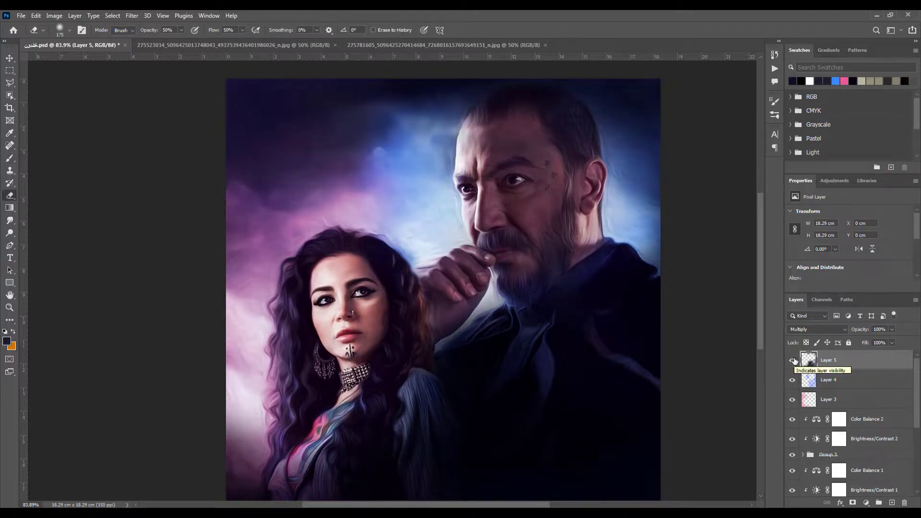
# Set the eraser's opacity and flow to 100% and erase the masks of Group 3's layer copies over the side of the man's head
pyautogui.scroll(-2, 845, 412)
pyautogui.scroll(1, 845, 412)
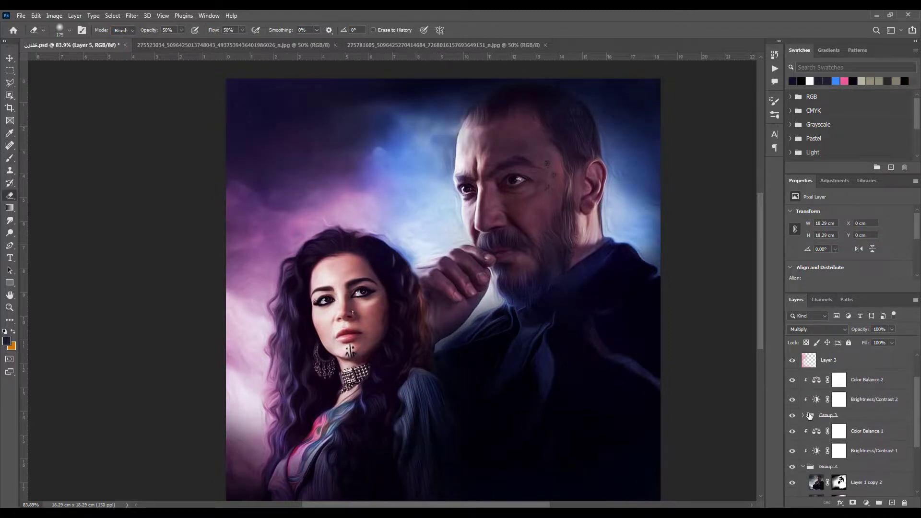
pyautogui.click(810, 416)
pyautogui.click(803, 415)
pyautogui.click(837, 450)
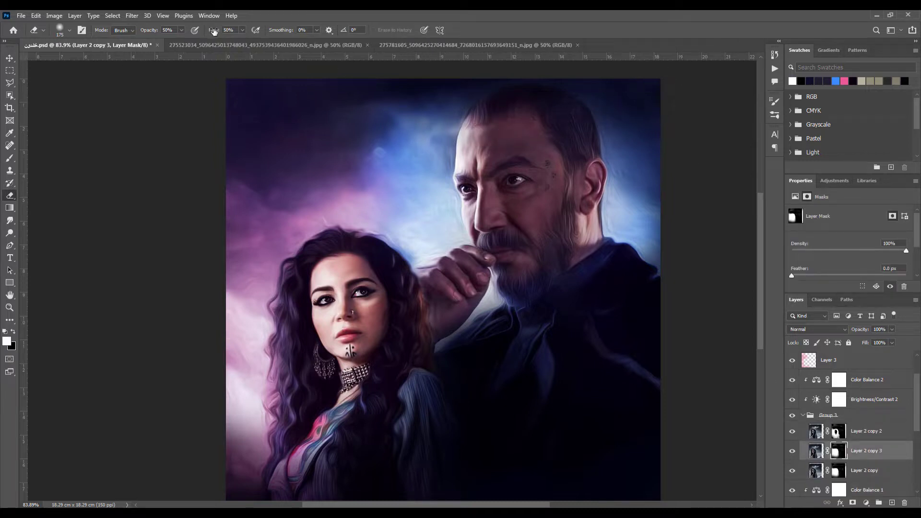
pyautogui.moveTo(215, 32); pyautogui.dragTo(261, 36)
pyautogui.moveTo(149, 31); pyautogui.dragTo(298, 32)
pyautogui.click(837, 431)
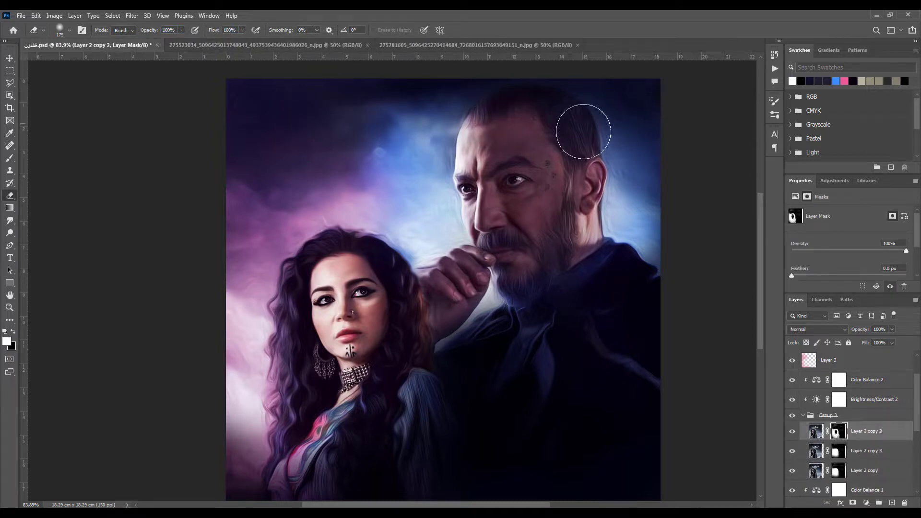
pyautogui.click(837, 470)
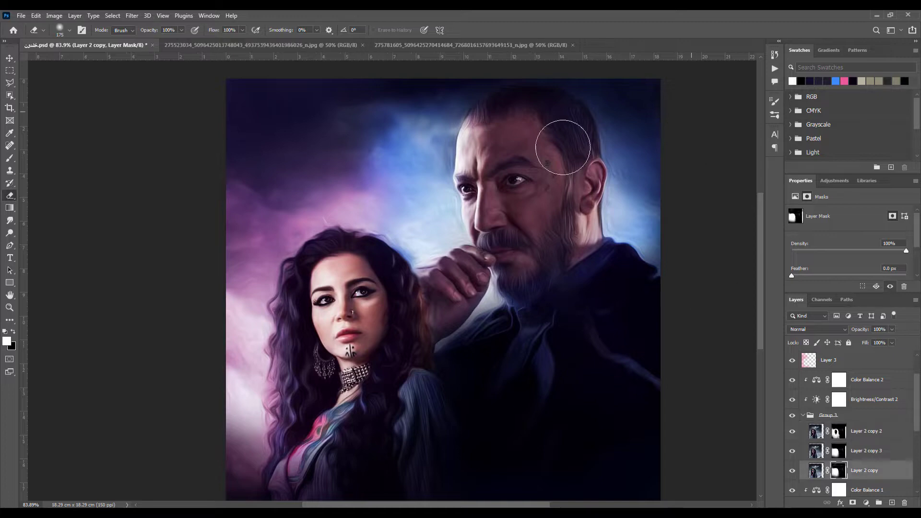